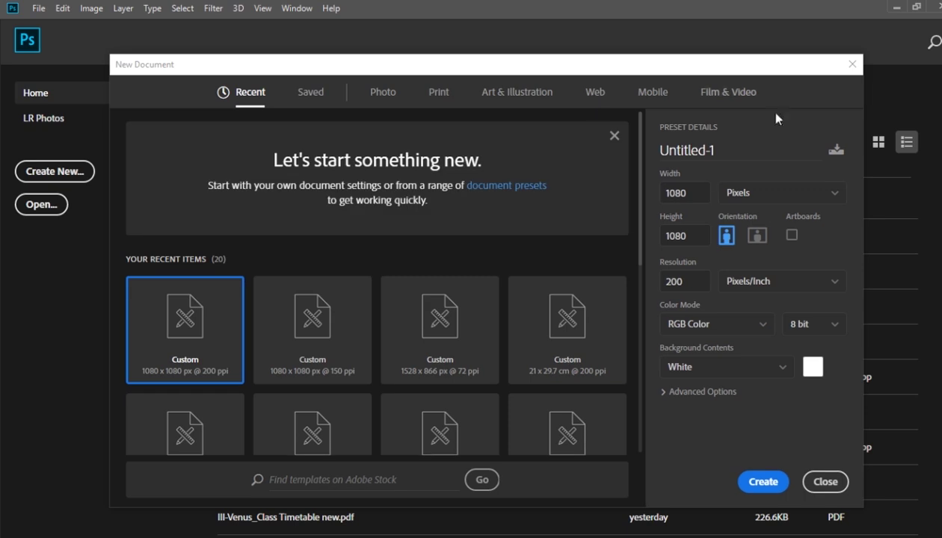
Create a 1080 x 1080 pixel RGB document at 200 pixels/inch with a white background
click(697, 244)
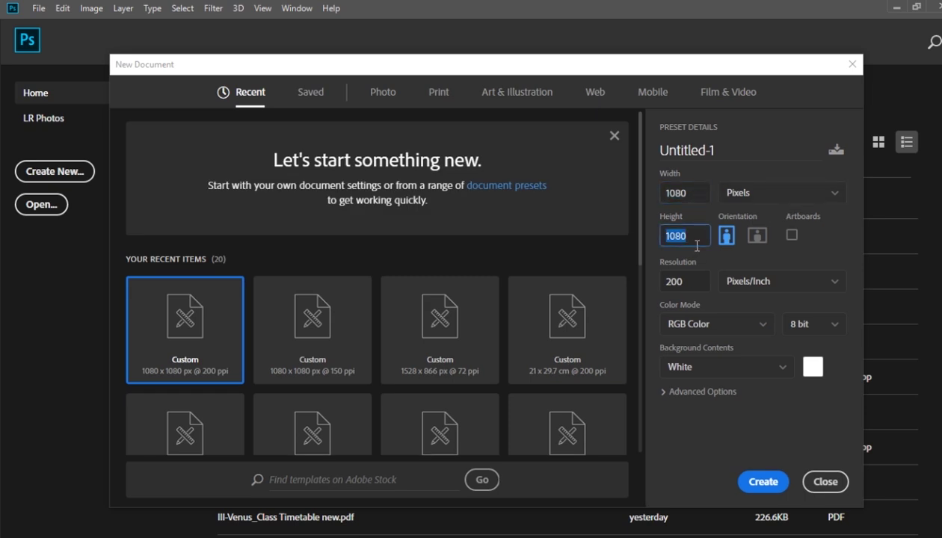
click(761, 481)
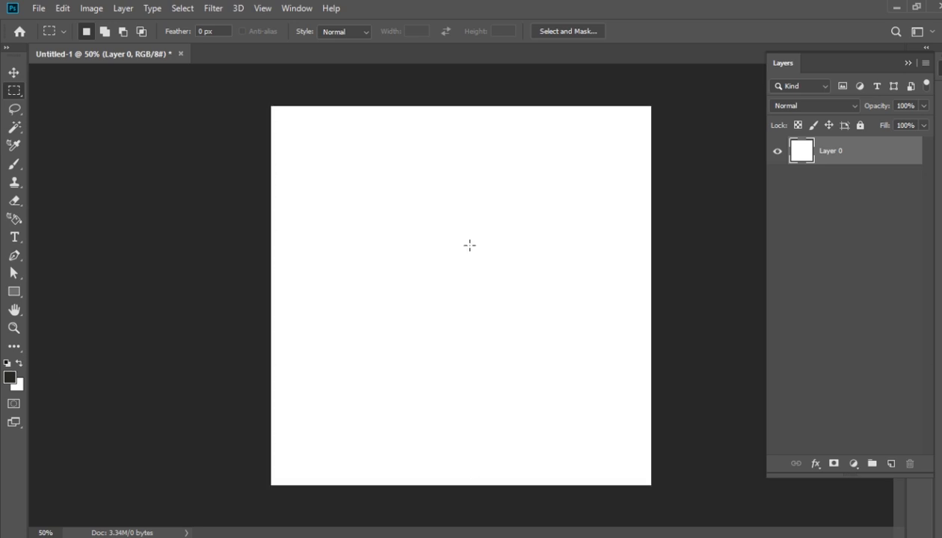
Open the sneakers Cut out PSD from the Nike folder and bring its sneaker image into the Untitled-1 document
key(ctrl+o)
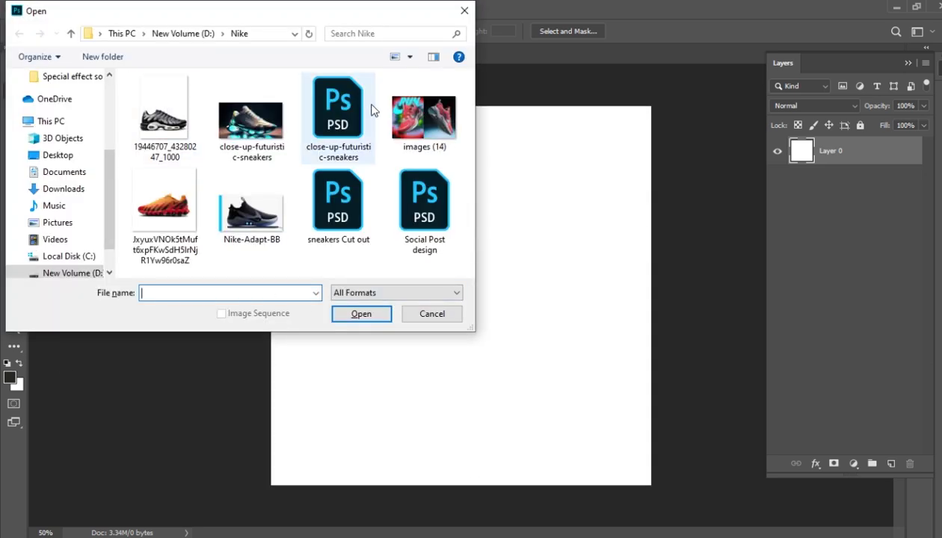
click(338, 201)
click(361, 313)
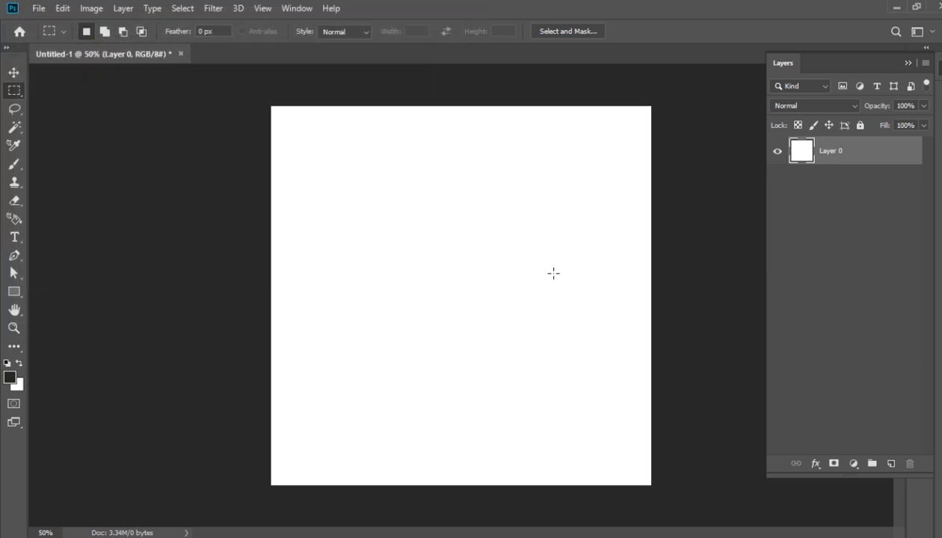
drag(551, 275, 582, 282)
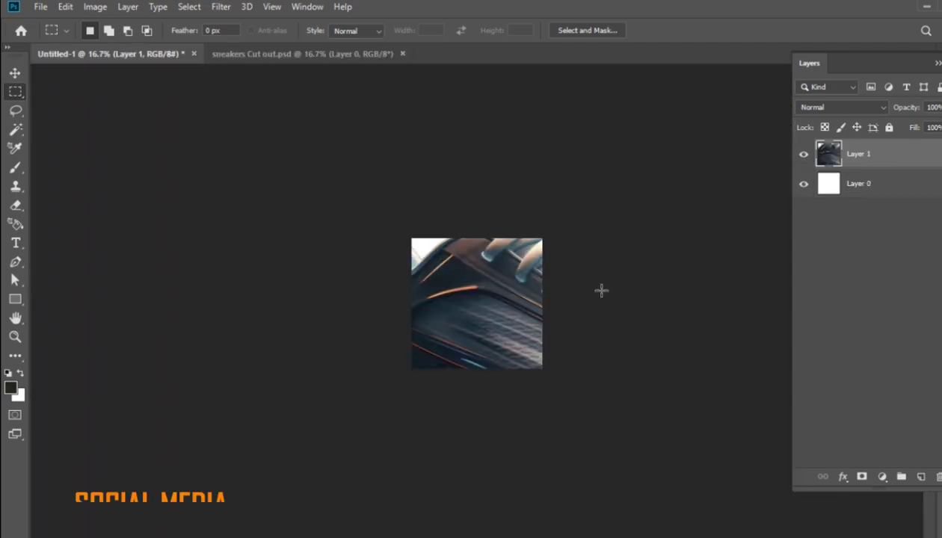
Scale the sneaker layer down to about 17% and position it near the middle of the canvas
key(ctrl+t)
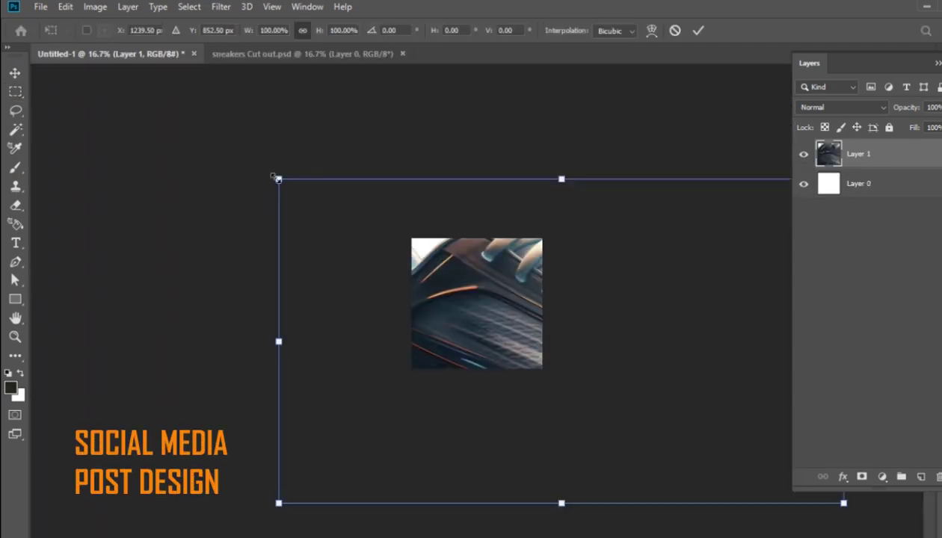
drag(278, 178, 462, 306)
drag(479, 338, 410, 286)
drag(582, 338, 538, 312)
drag(497, 276, 497, 298)
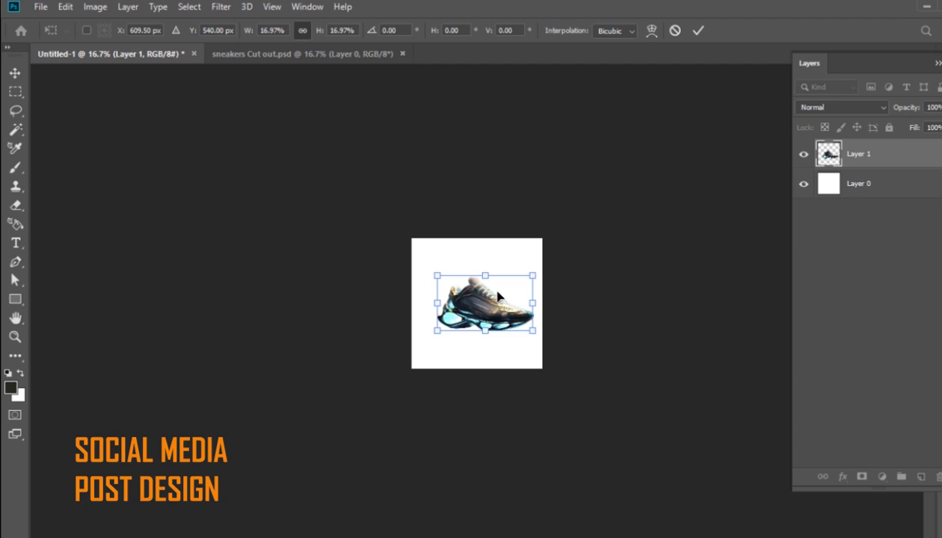
Flip the sneaker horizontally and apply the transformation
scroll(499, 299, up, 5)
right_click(513, 249)
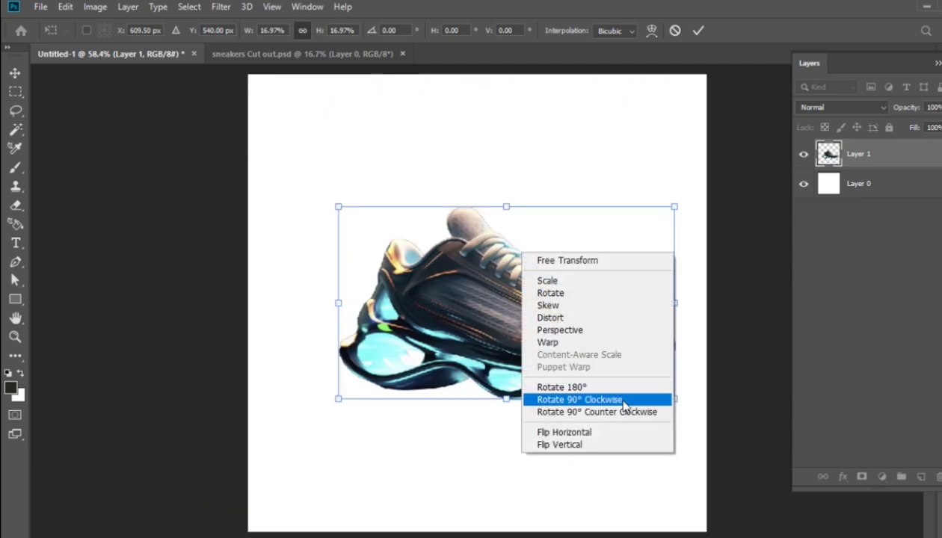
click(594, 428)
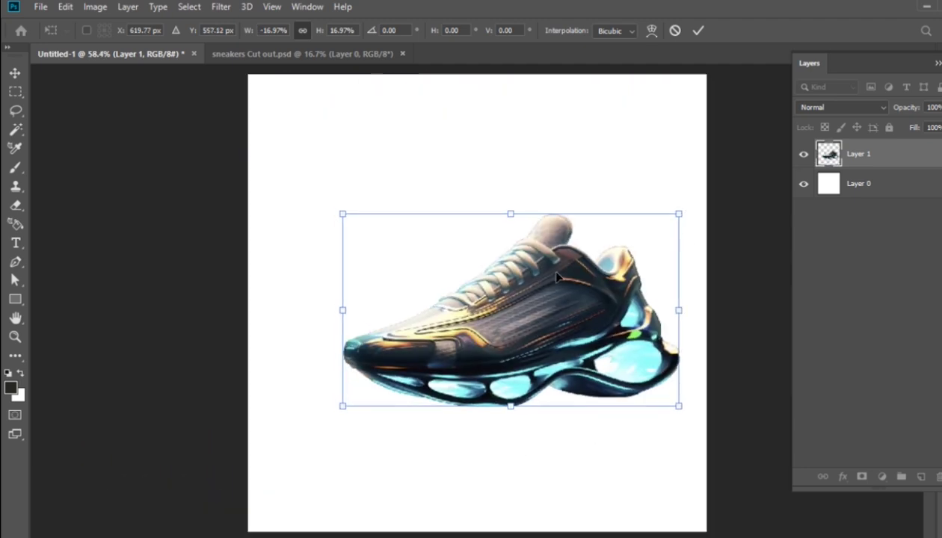
key(Return)
Fill the whole background layer, Layer 0, with a blue-grey sampled from the sneaker
key(m)
click(871, 185)
key(ctrl+a)
key(i)
click(659, 262)
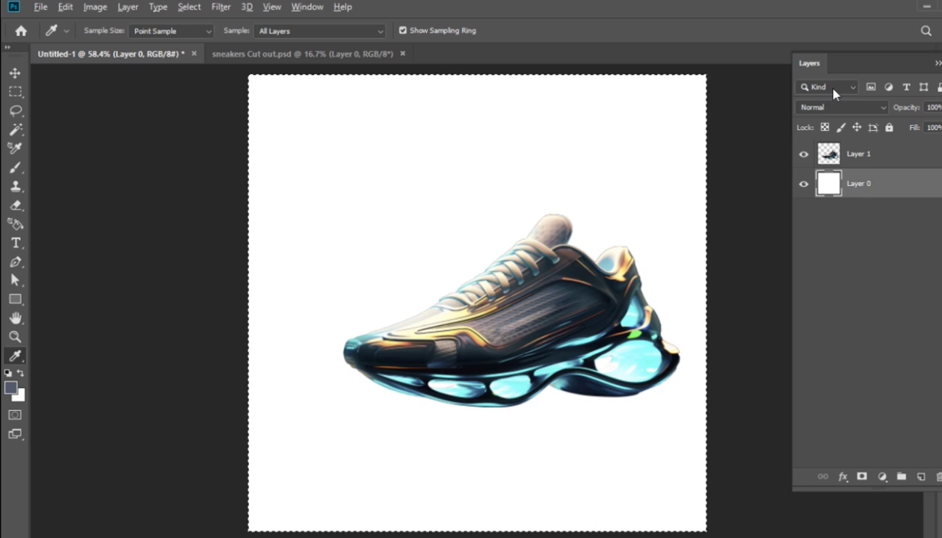
key(alt+BackSpace)
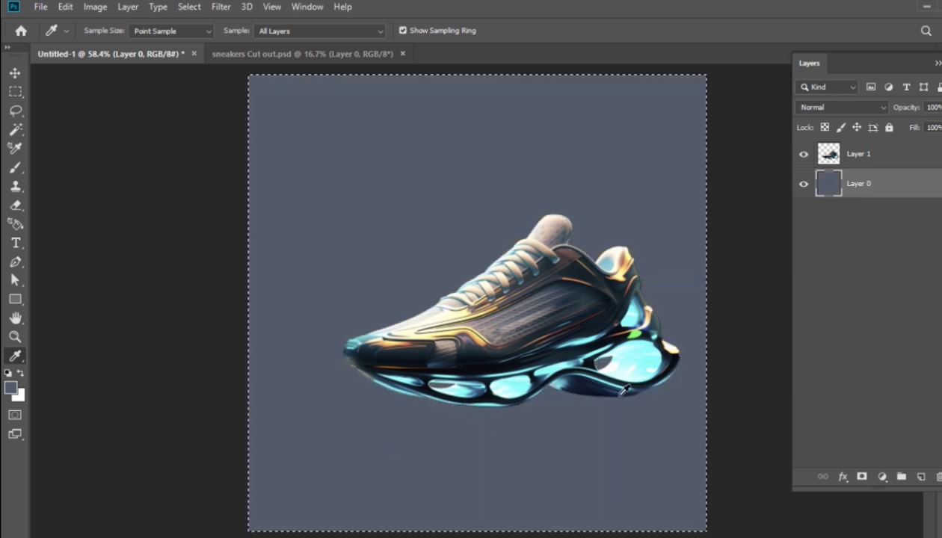
Change the foreground colour to the greyer #545960, refill the background layer with it and deselect
click(10, 387)
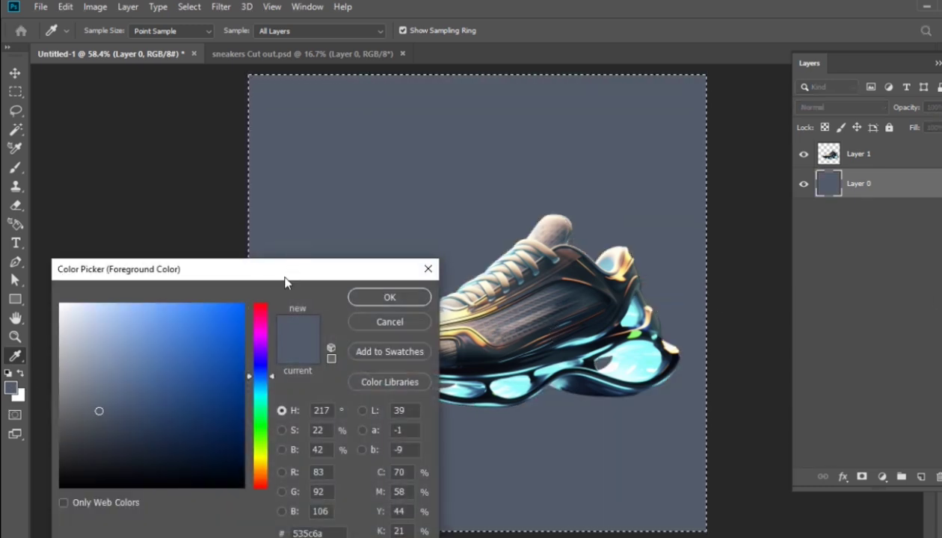
drag(282, 274, 787, 268)
click(586, 411)
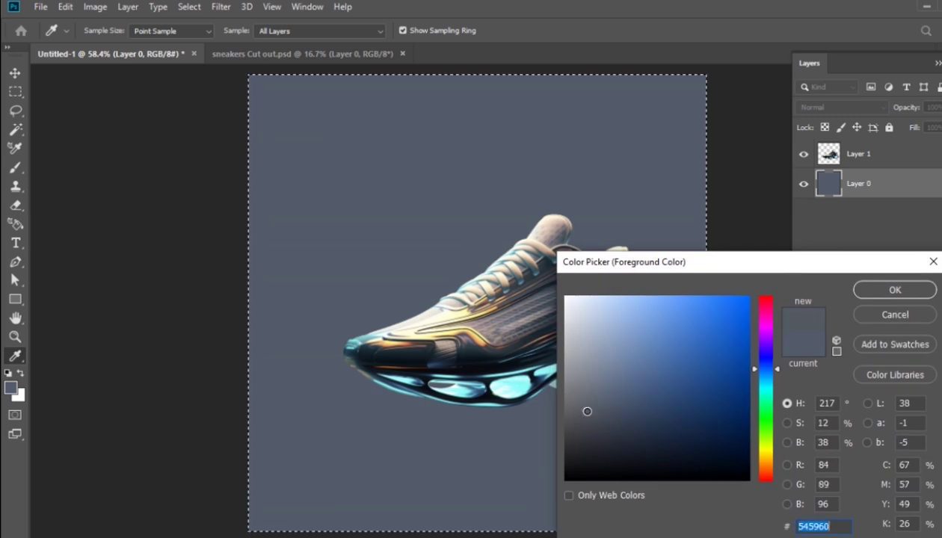
click(895, 290)
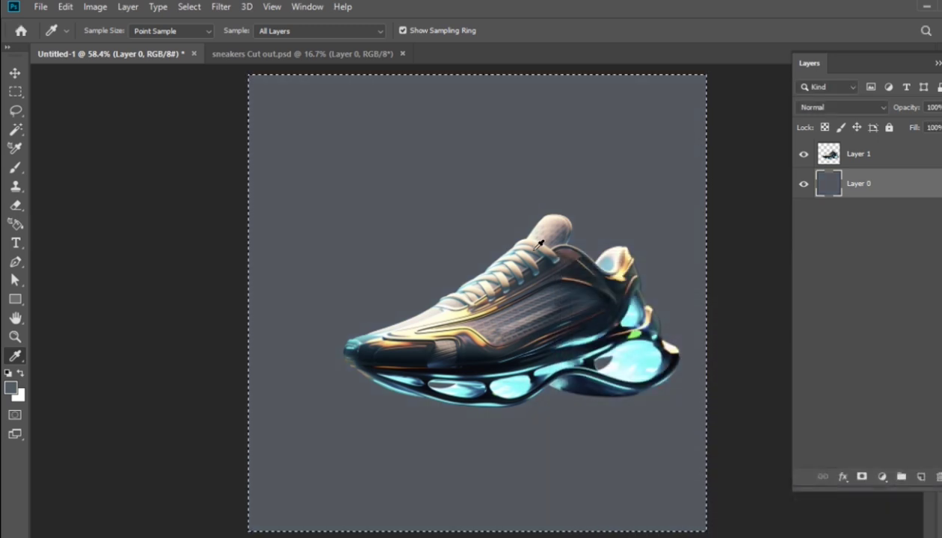
key(m)
key(ctrl+d)
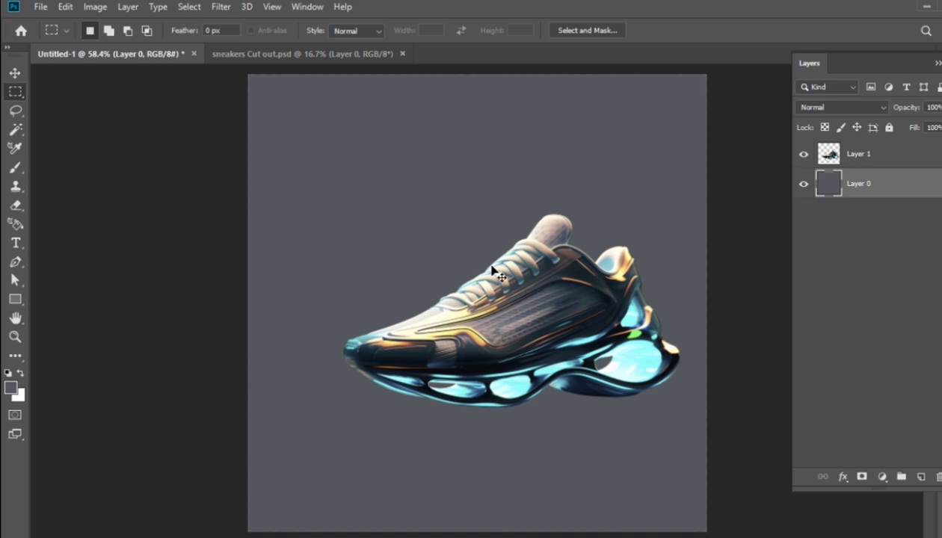
Rotate the sneaker layer counter-clockwise so its toe points downward, and shift it slightly up on the canvas
scroll(493, 273, up, 1)
click(867, 155)
key(ctrl+t)
drag(712, 204, 686, 111)
drag(601, 315, 618, 286)
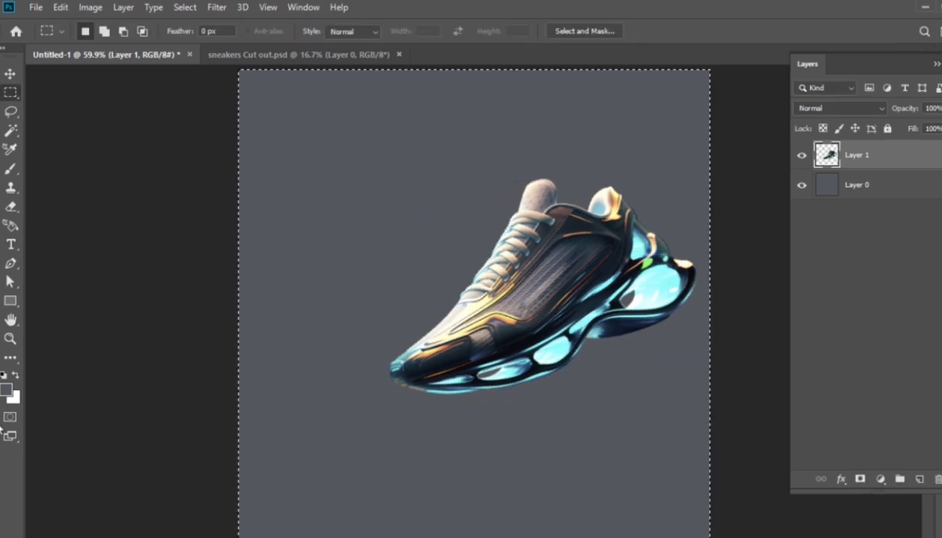
Set the foreground colour to #505255 and clear the canvas selection
click(6, 389)
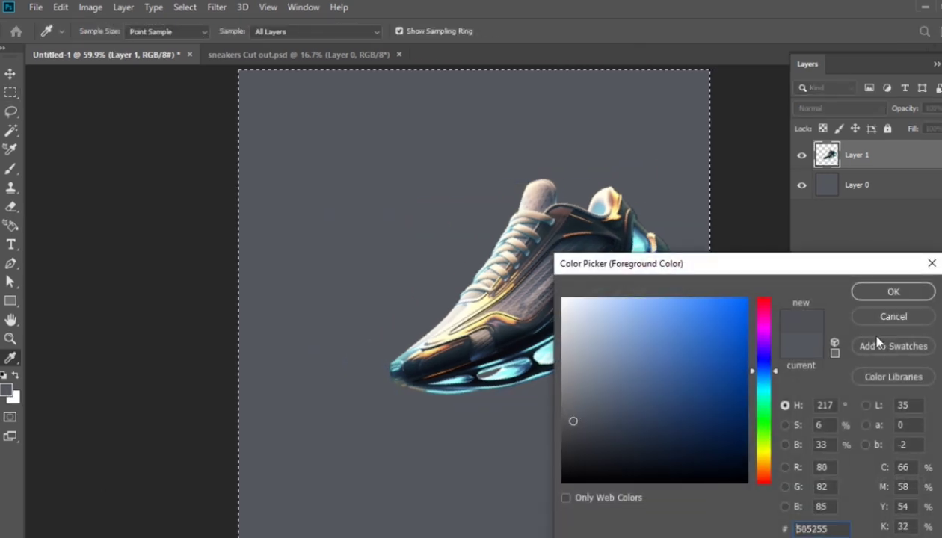
click(871, 289)
key(ctrl+d)
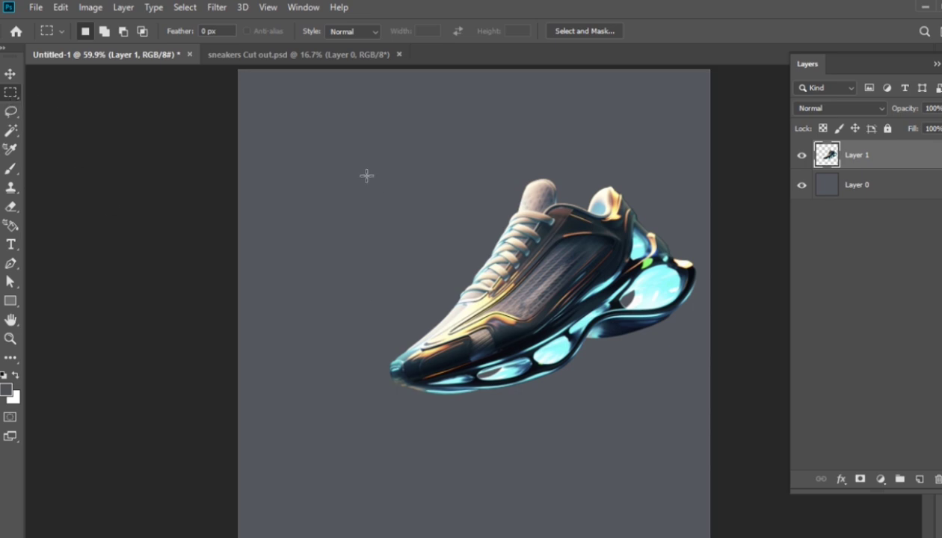
Add the text SNILERS in 47 pt Impact with centre alignment and move it up beside the sneaker's laces
click(11, 244)
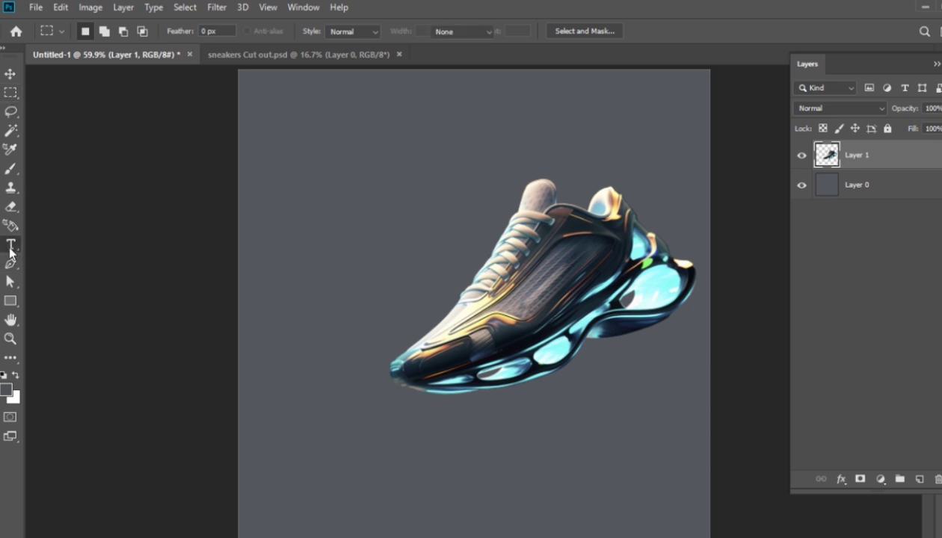
click(920, 482)
key(ctrl+z)
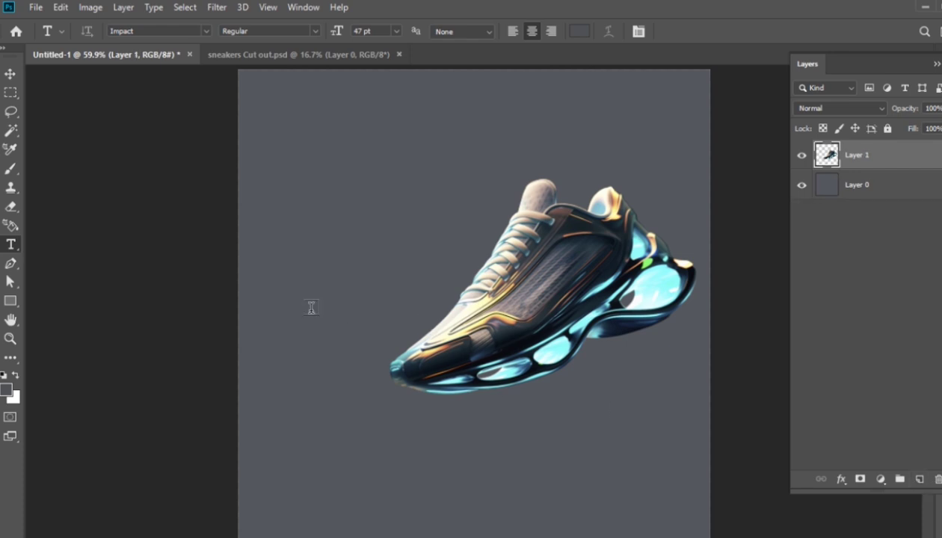
click(311, 306)
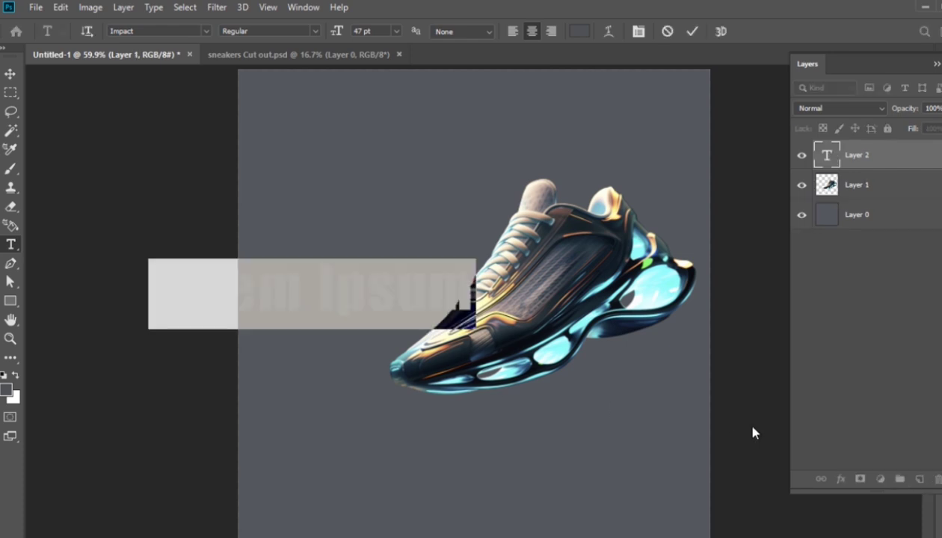
text(SNILERS)
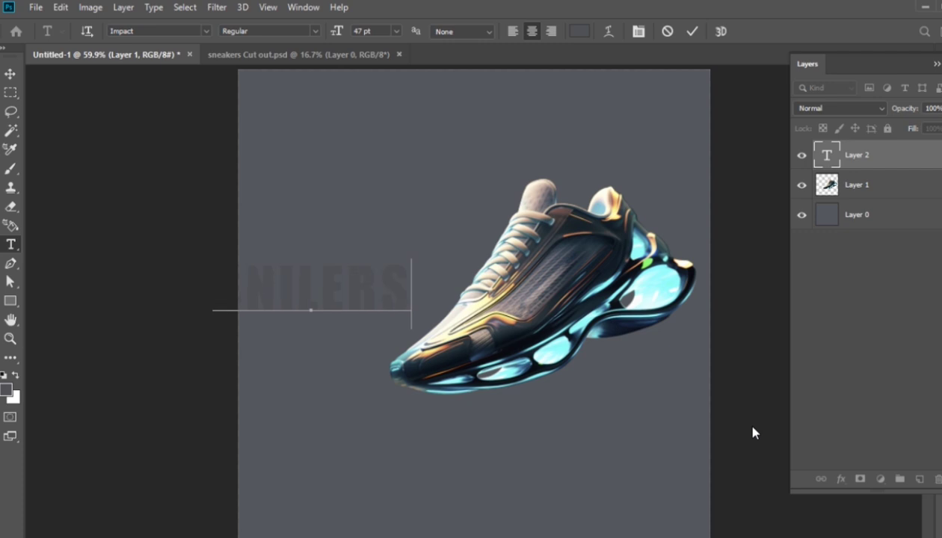
drag(439, 313, 466, 212)
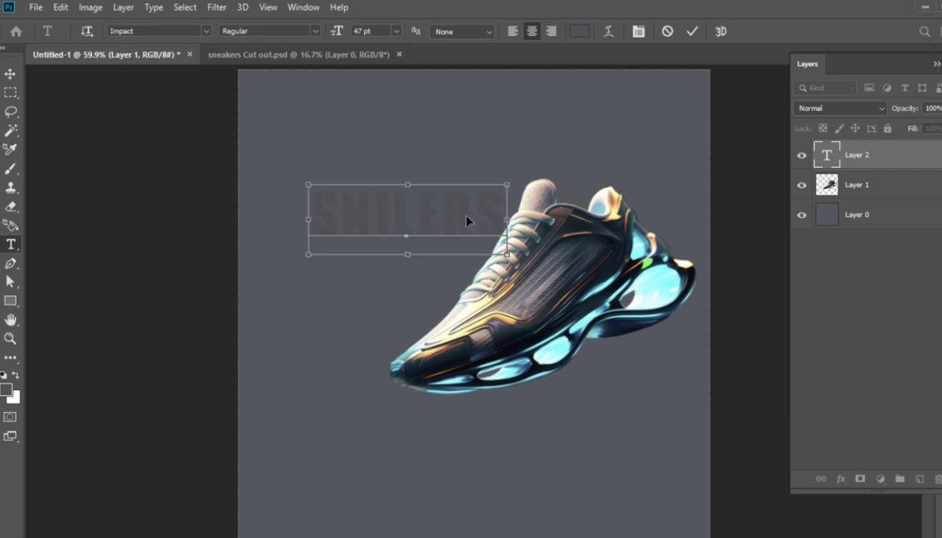
Recolour the SNILERS text a darker grey and set its font size to 72 pt
key(ctrl+a)
click(9, 389)
mouse_move(572, 420)
mouse_down()
mouse_move(572, 441)
mouse_move(569, 434)
mouse_up()
click(897, 294)
click(396, 31)
click(386, 215)
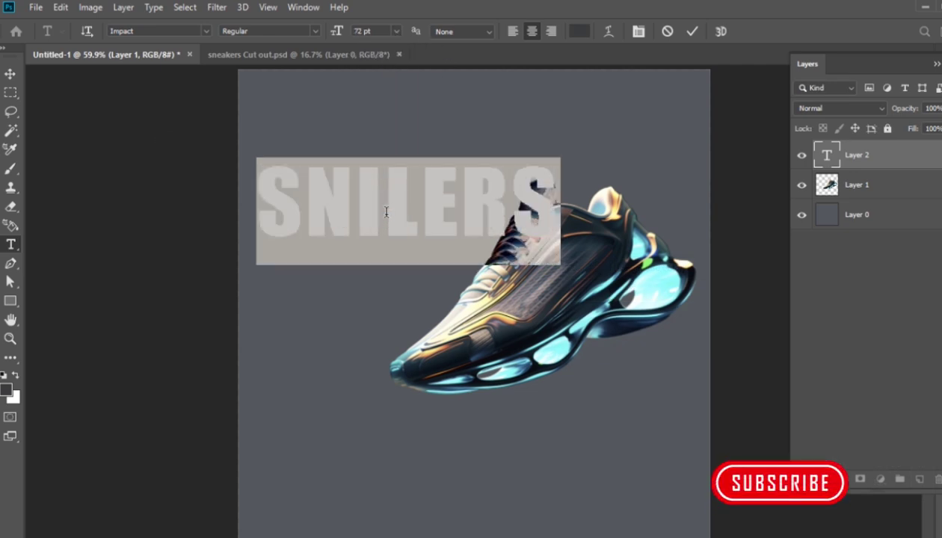
Scale the SNILERS text up to about 147% and position it across the middle of the canvas
click(9, 75)
key(ctrl+t)
drag(562, 264, 634, 290)
drag(538, 235, 606, 360)
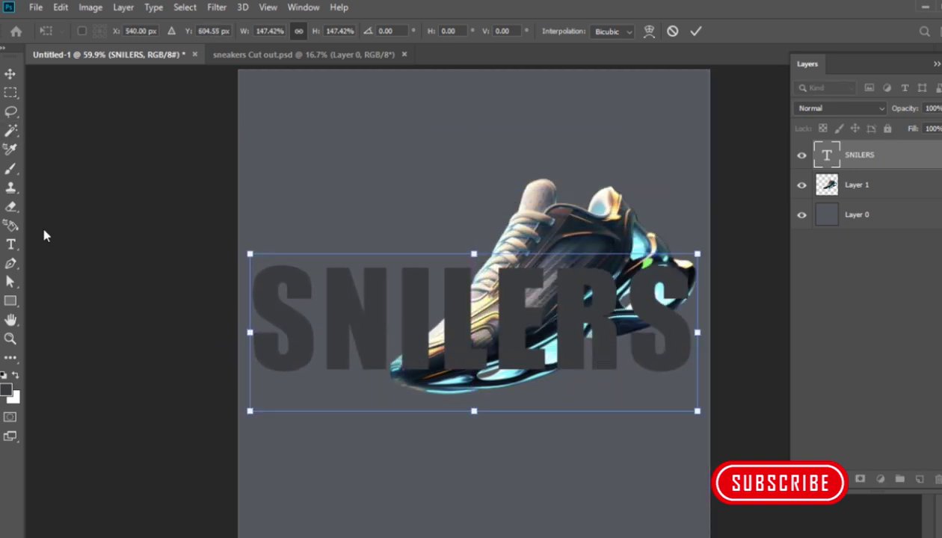
Set the tracking of the whole SNILERS text to -20
click(11, 244)
click(558, 379)
key(ctrl+a)
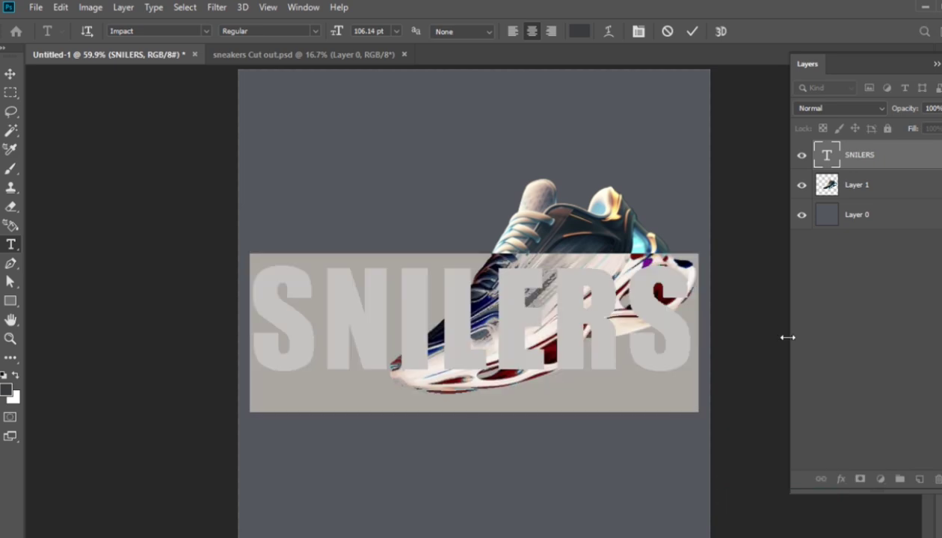
click(294, 9)
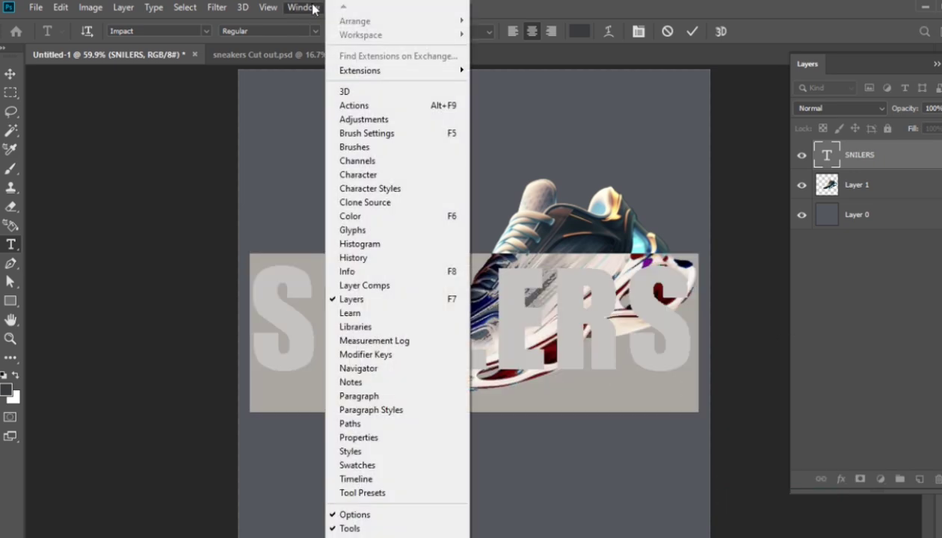
click(359, 232)
click(167, 180)
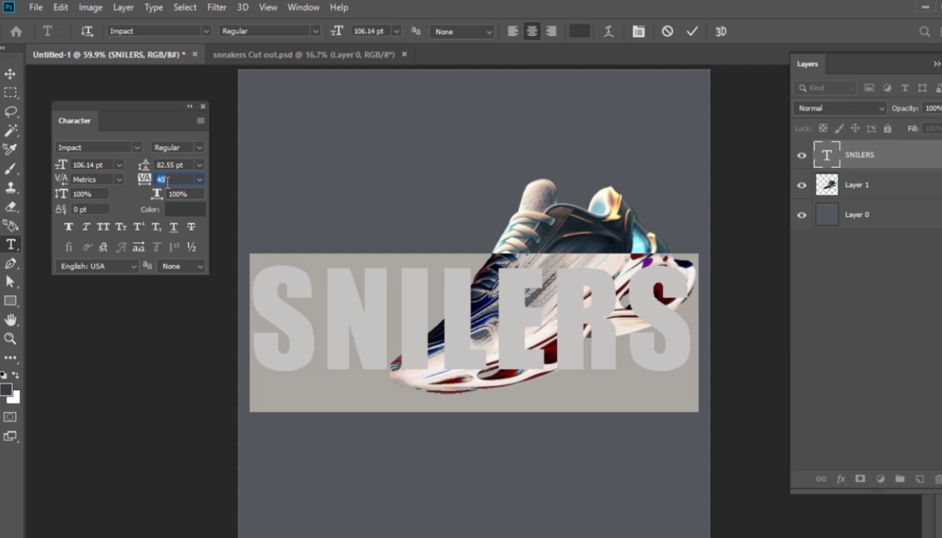
key(Down)
key(Down)
key(Down)
key(Down)
key(Down)
key(Down)
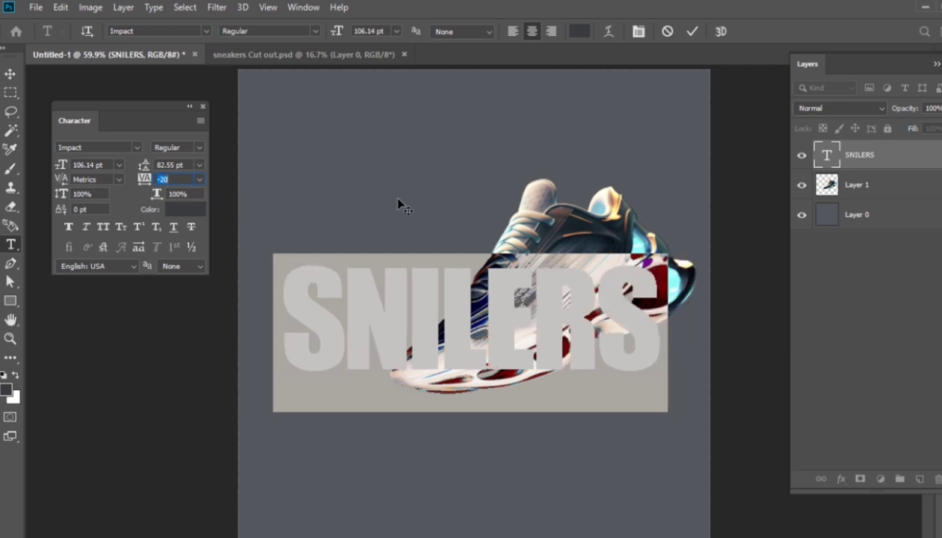
click(265, 234)
click(202, 107)
key(ctrl+t)
click(203, 107)
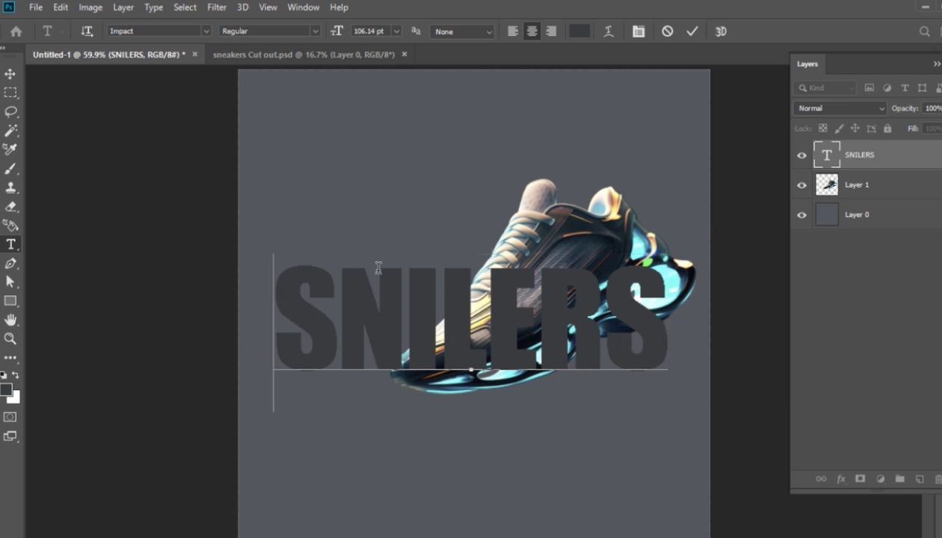
Enlarge the SNILERS text slightly, centring it across the canvas, and place its layer behind the sneaker layer
key(ctrl+t)
key(ctrl+t)
click(11, 74)
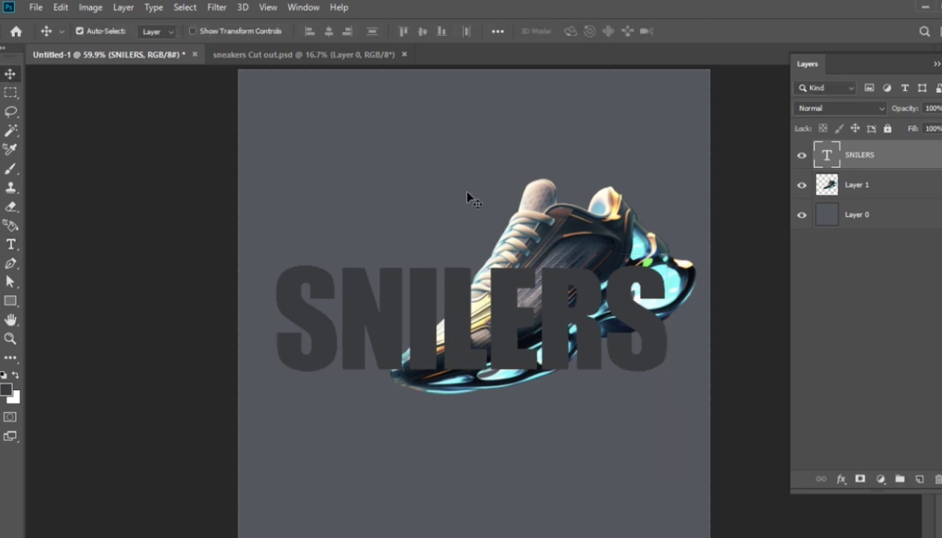
key(ctrl+t)
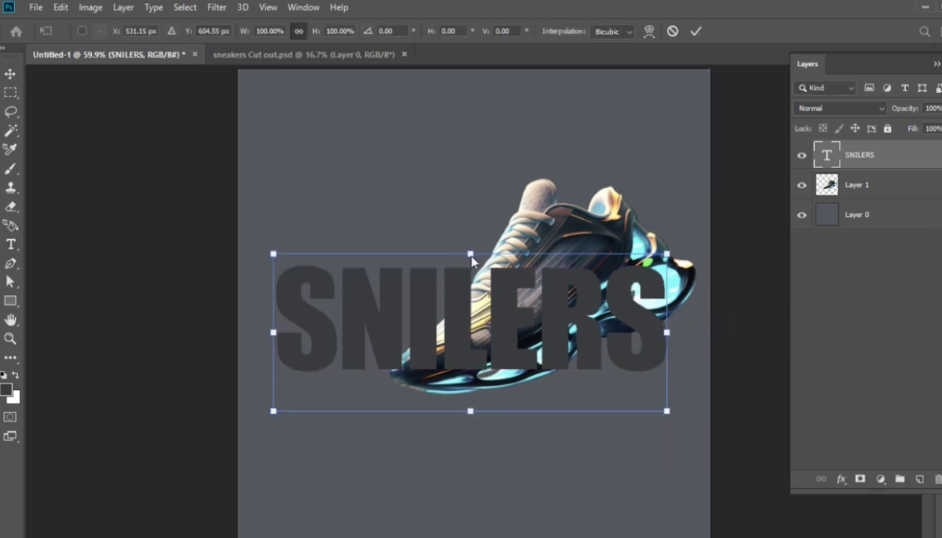
mouse_move(471, 255)
mouse_down()
mouse_move(470, 230)
mouse_move(469, 242)
mouse_up()
mouse_move(490, 327)
mouse_down()
mouse_move(504, 350)
mouse_move(495, 344)
mouse_up()
key(Return)
drag(878, 154, 881, 198)
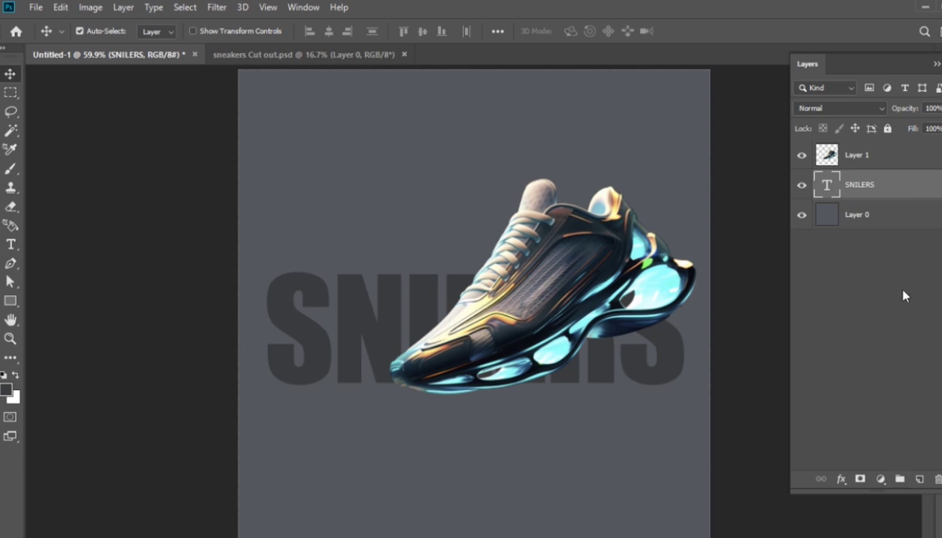
Add a new layer above the SNILERS text and select the canvas's full-width upper area down to the base of the letters
click(919, 479)
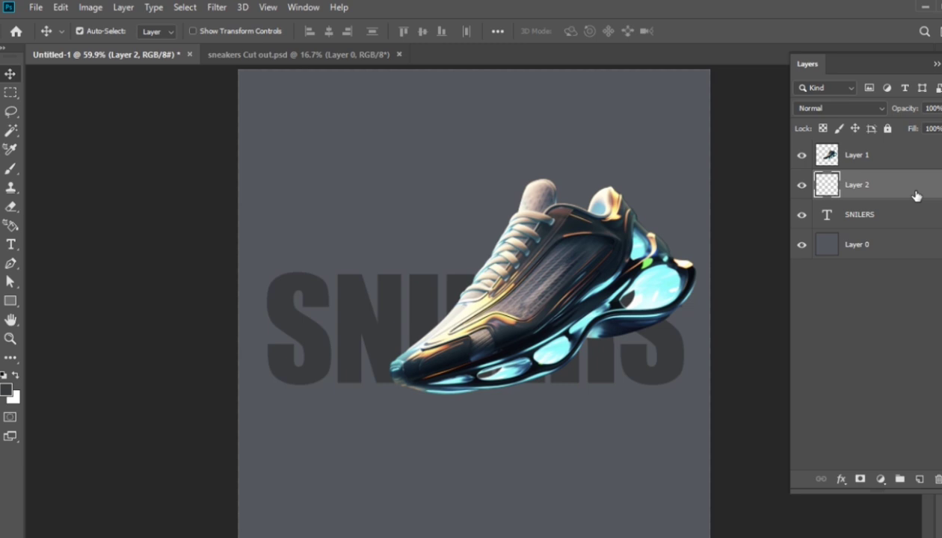
key(m)
drag(234, 68, 715, 383)
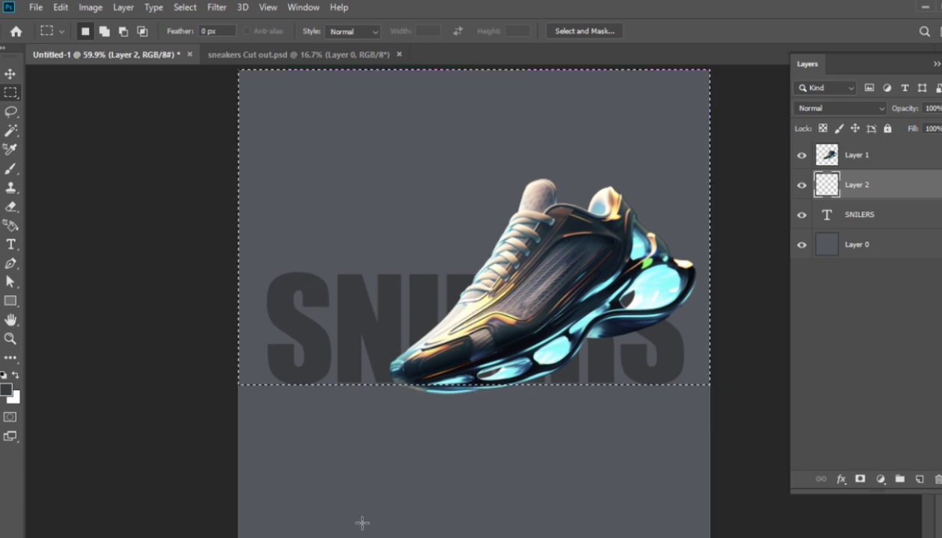
Fill the selection from its upper edge downward with a linear #3a3c3e foreground-to-transparent gradient that has a colour stop at 68%
click(7, 389)
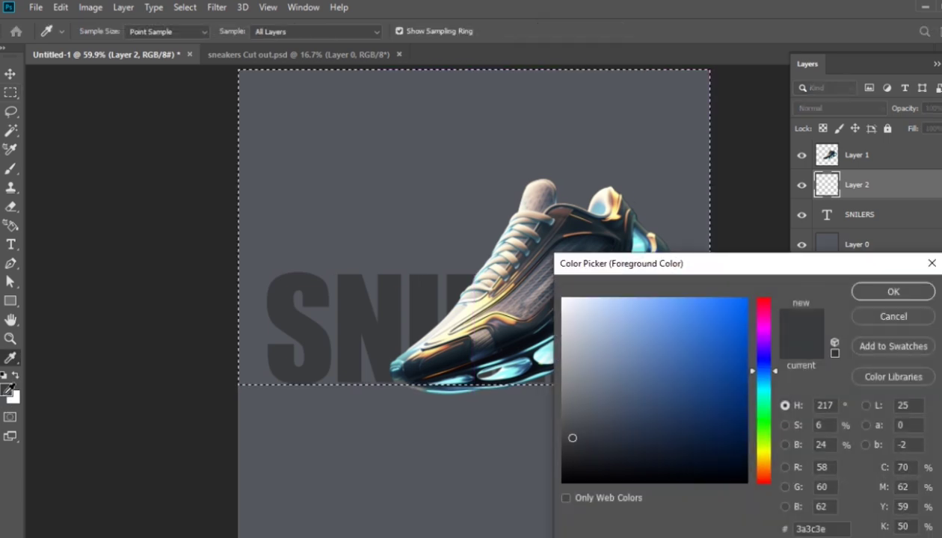
click(886, 293)
key(g)
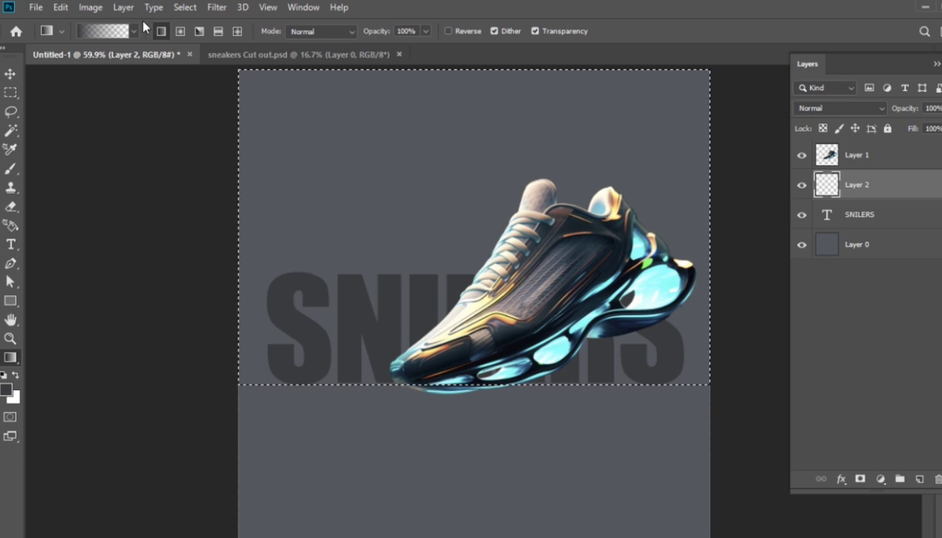
click(105, 31)
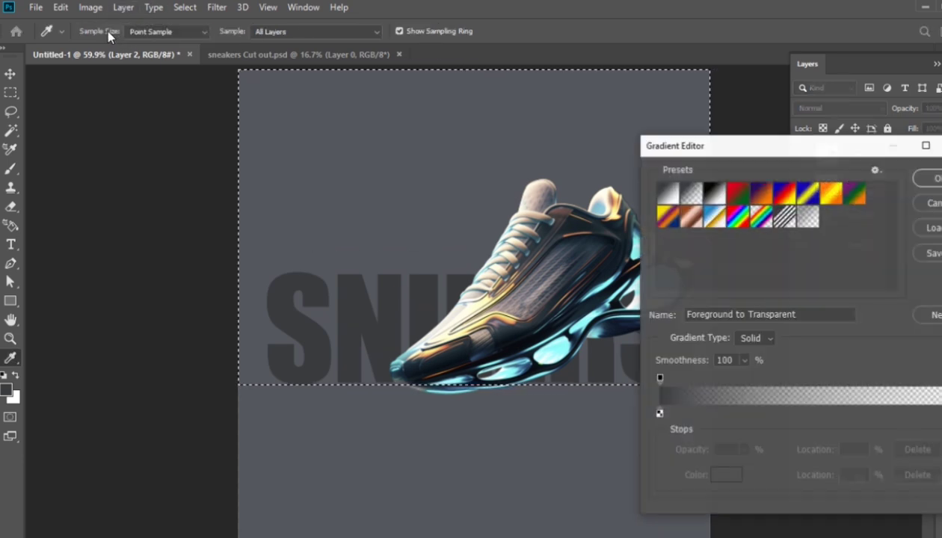
click(659, 413)
drag(810, 408, 861, 412)
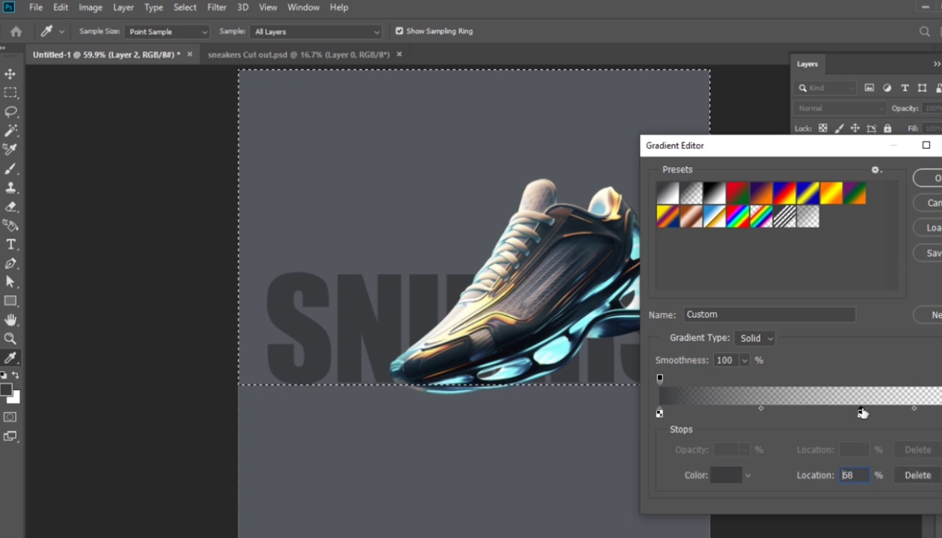
key(Return)
drag(457, 70, 456, 387)
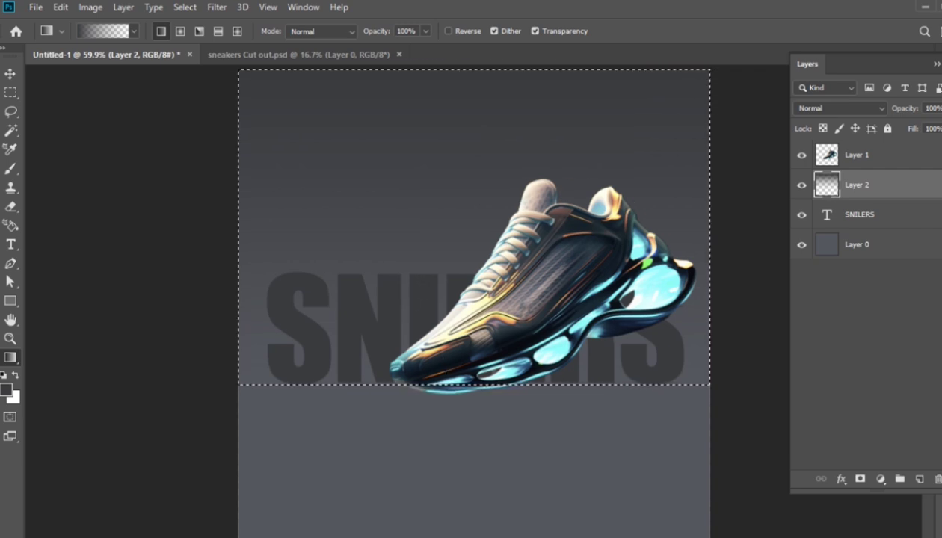
Add a new layer and select a long, flat ellipse just beneath the sneaker, using a 4 px feather
click(919, 479)
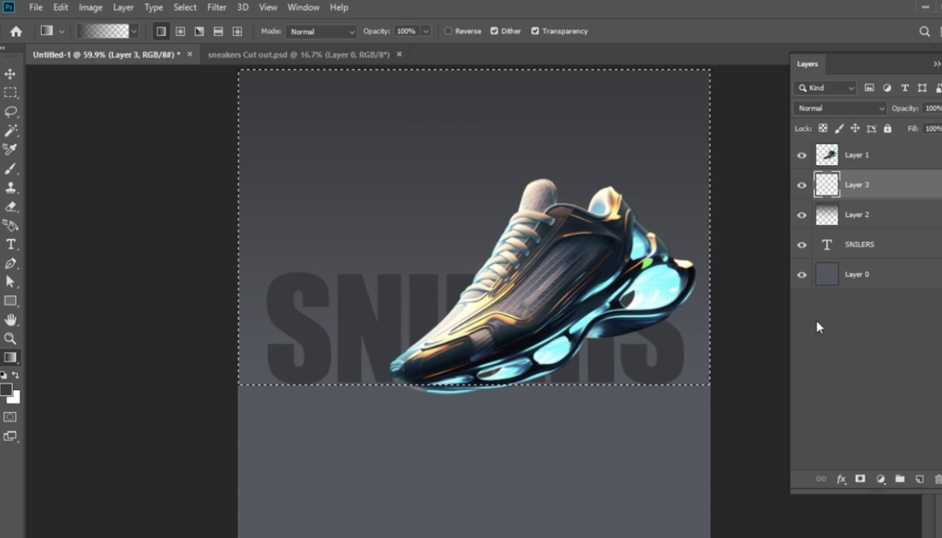
key(ctrl+shift+i)
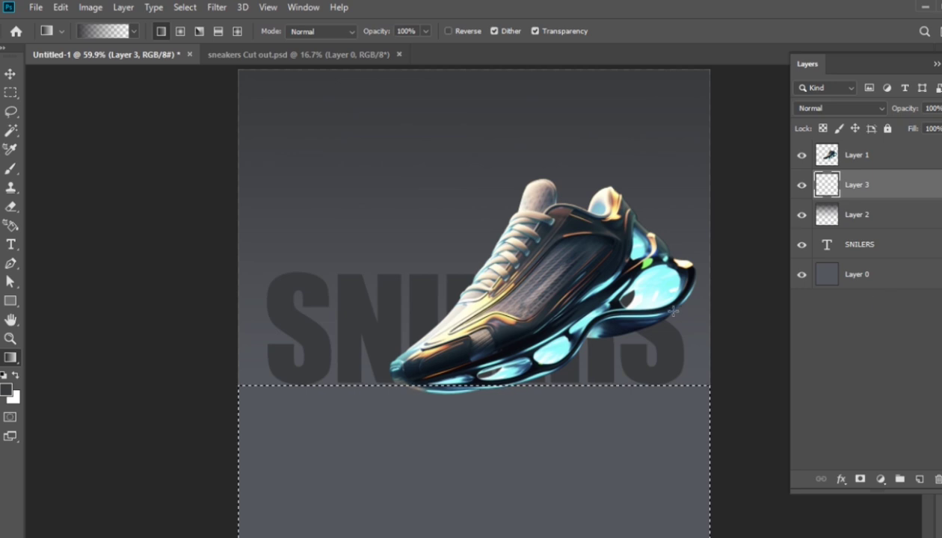
click(16, 96)
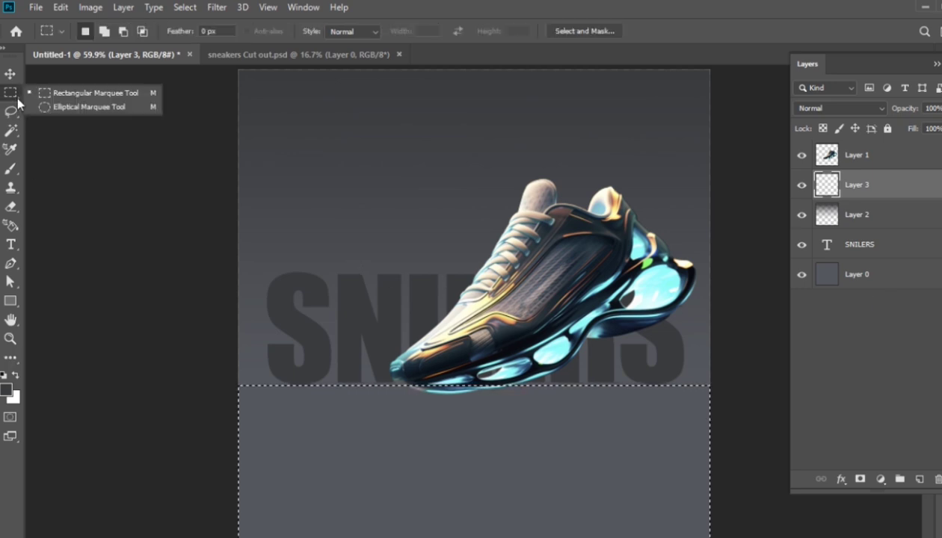
click(71, 106)
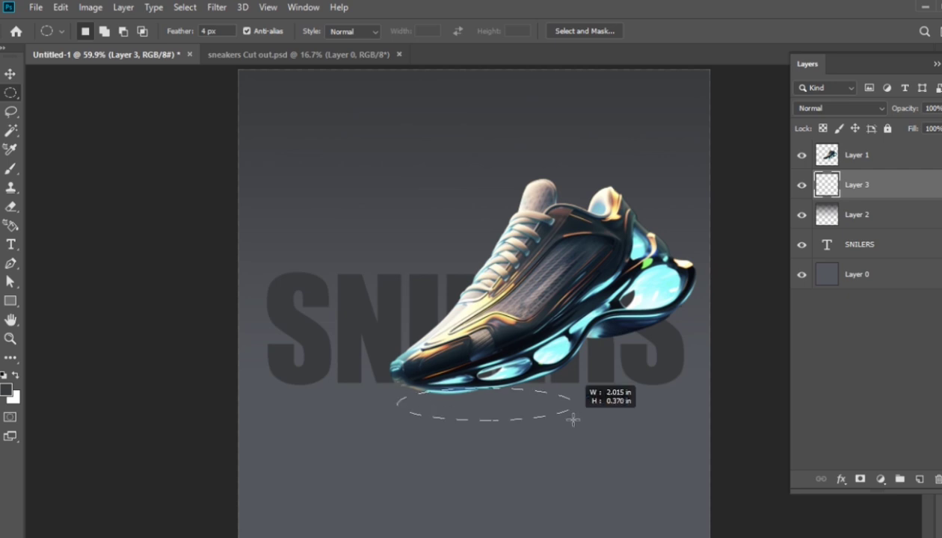
drag(653, 406, 695, 411)
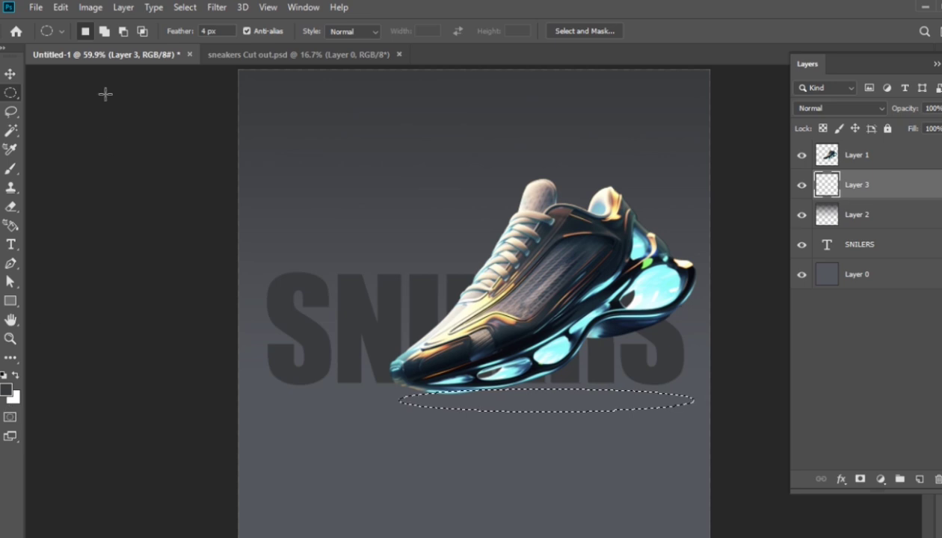
Fill the ellipse from toe to heel with a linear #434446-to-transparent gradient as the sneaker's shadow, and clear the selection
key(g)
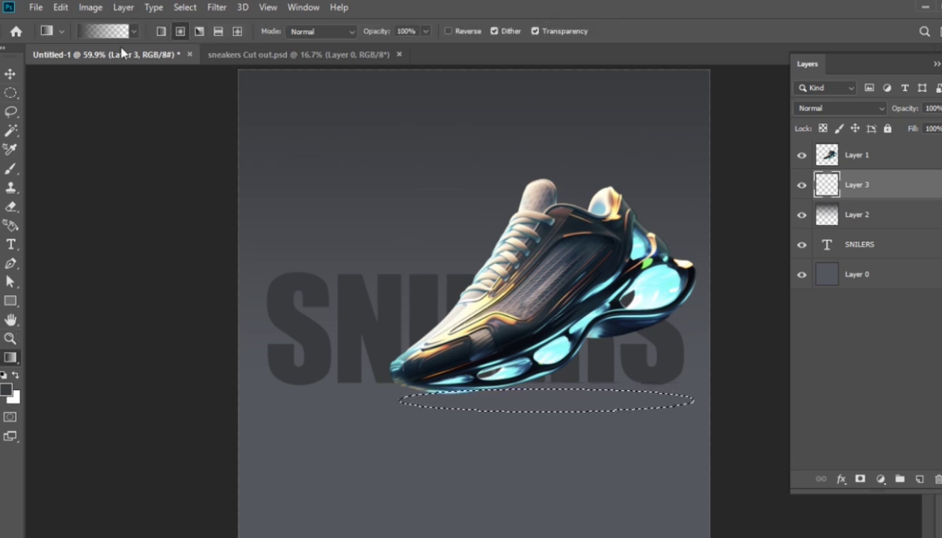
click(162, 31)
drag(417, 406, 670, 401)
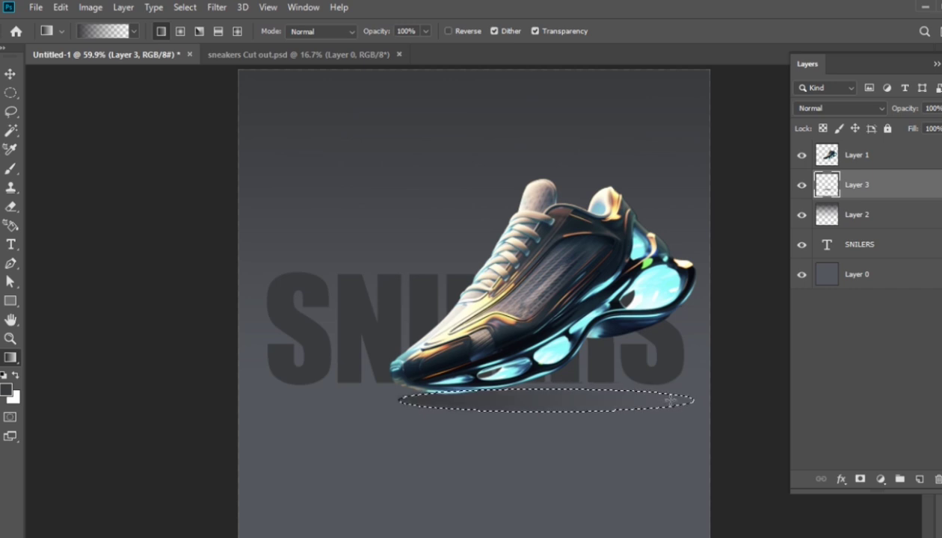
click(6, 389)
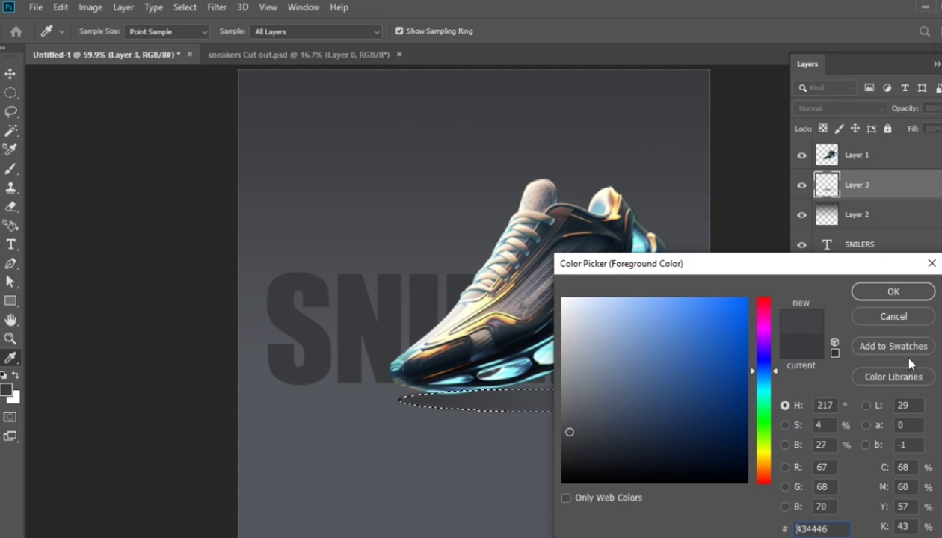
click(893, 291)
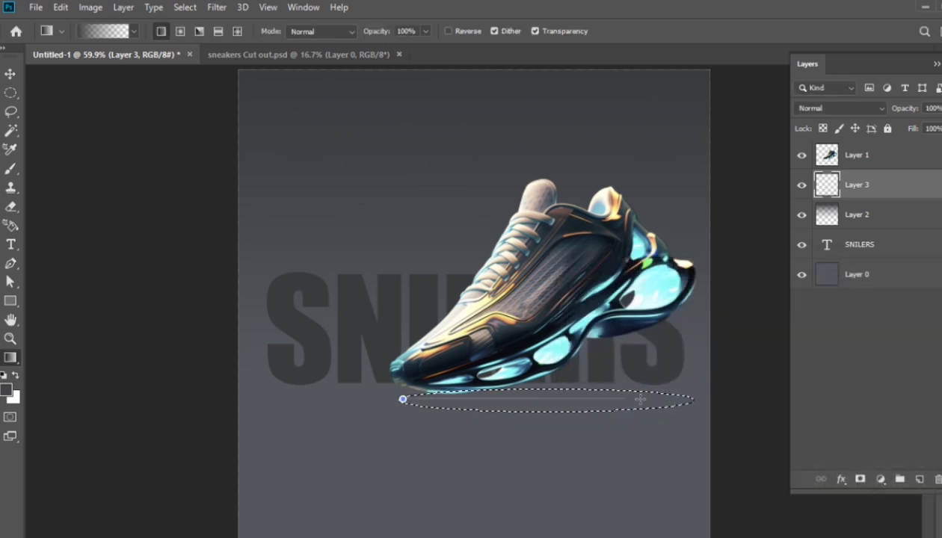
click(10, 92)
key(ctrl+d)
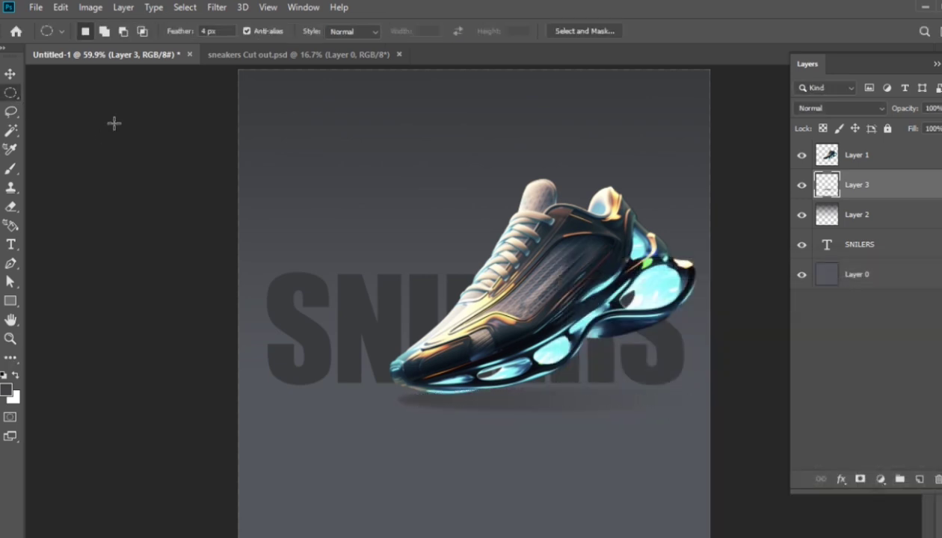
key(ctrl+plus)
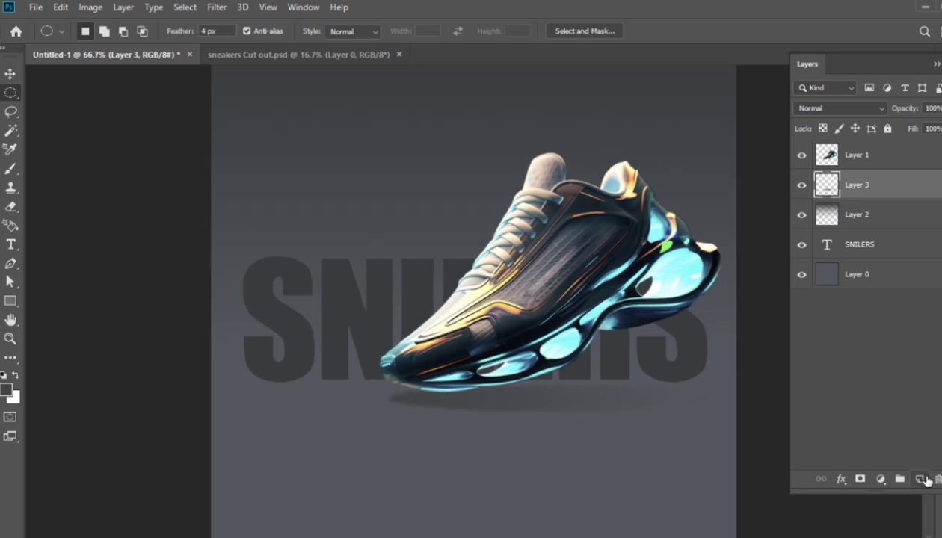
key(ctrl+minus)
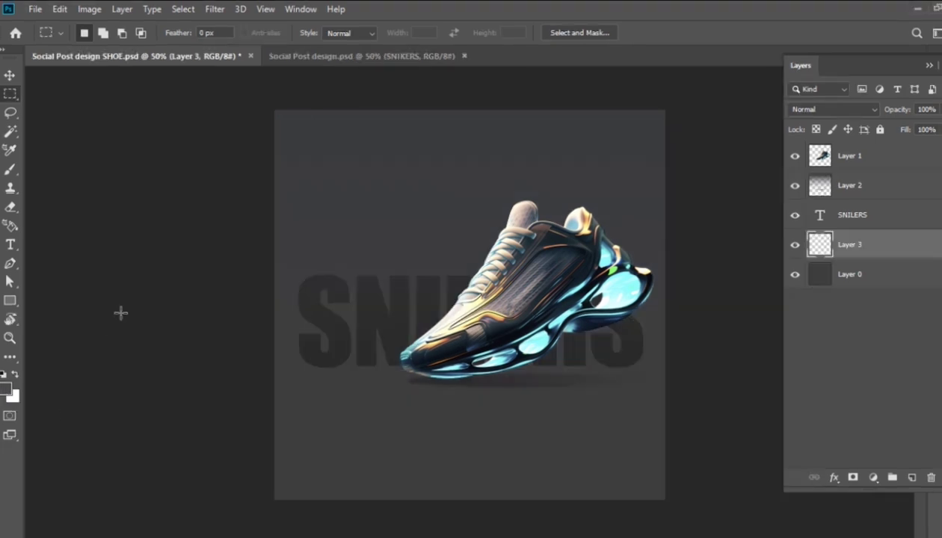
key(g)
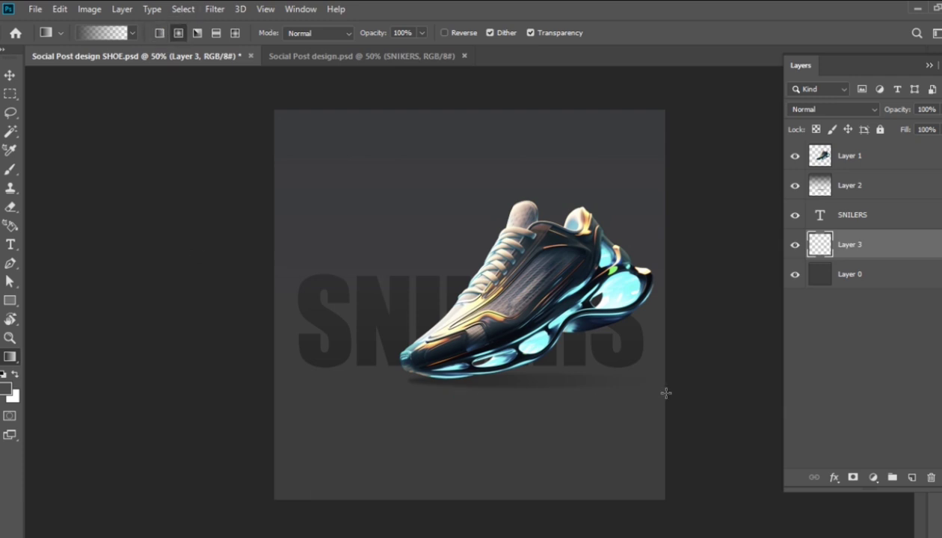
drag(453, 413, 665, 393)
drag(456, 395, 637, 406)
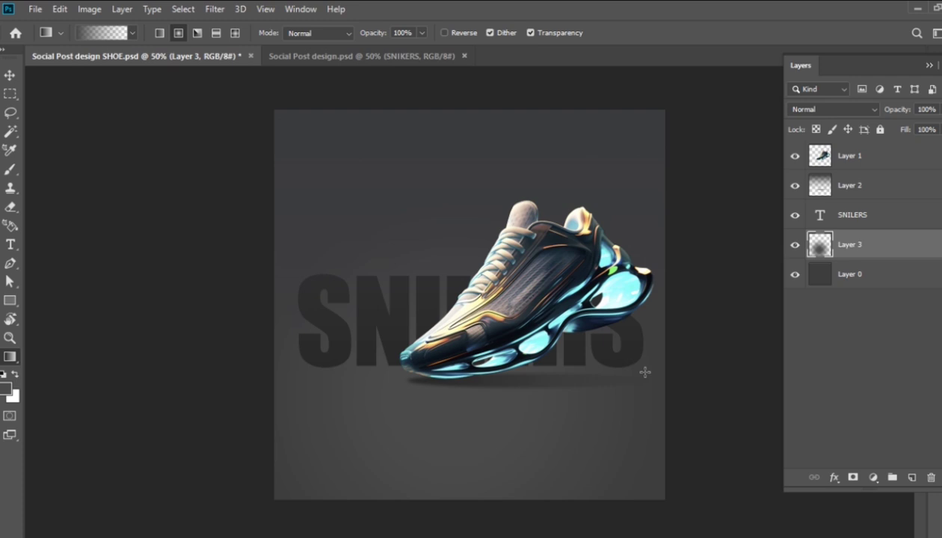
key(ctrl+z)
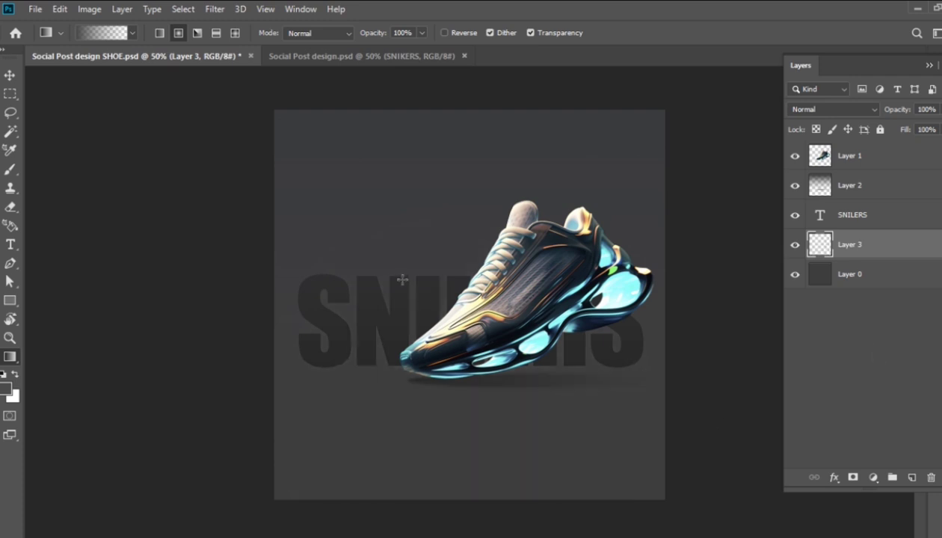
Select the full-width floor area of the canvas below the base of the SNILERS letters
click(10, 93)
drag(274, 110, 719, 367)
key(ctrl+shift+i)
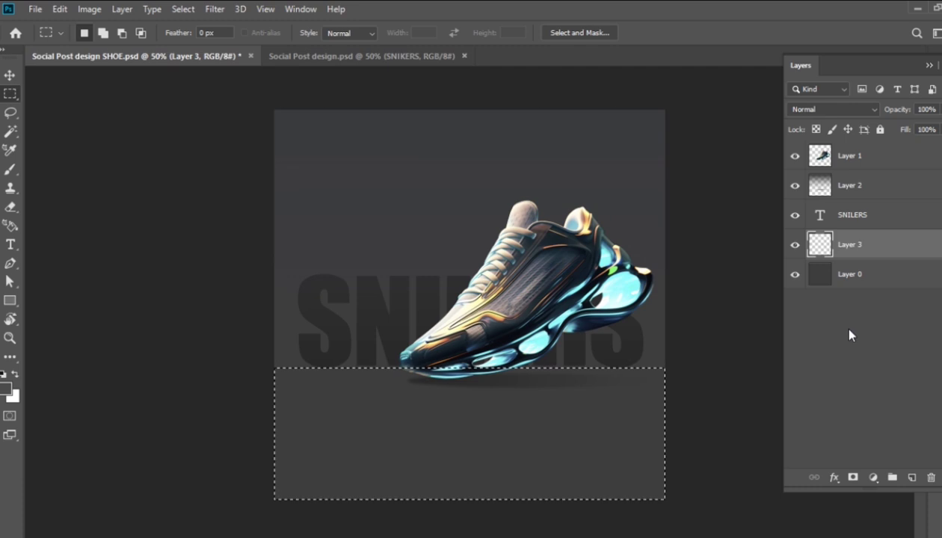
Fill the floor selection on Layer 3 with radial foreground-to-transparent gradients centred below the sneaker, and clear the selection
key(g)
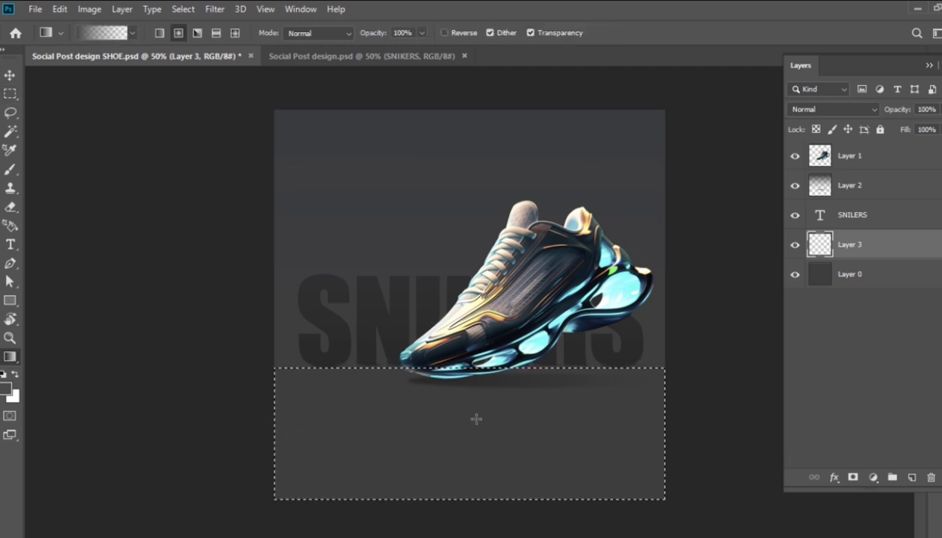
drag(452, 399, 666, 393)
drag(454, 404, 565, 402)
key(ctrl+d)
drag(451, 403, 549, 398)
key(m)
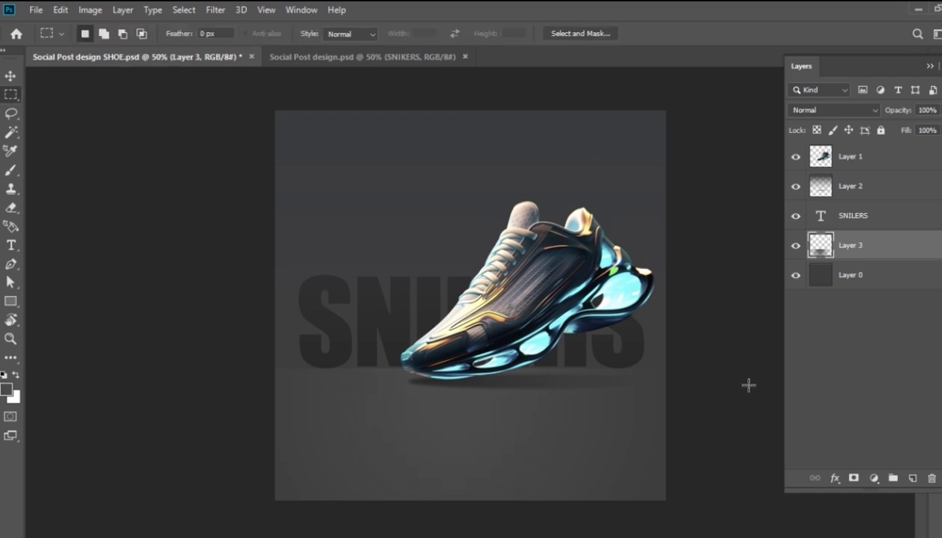
Duplicate the sneaker layer and keep both the original and the copy visible
click(797, 157)
right_click(858, 160)
click(871, 164)
drag(884, 170, 914, 479)
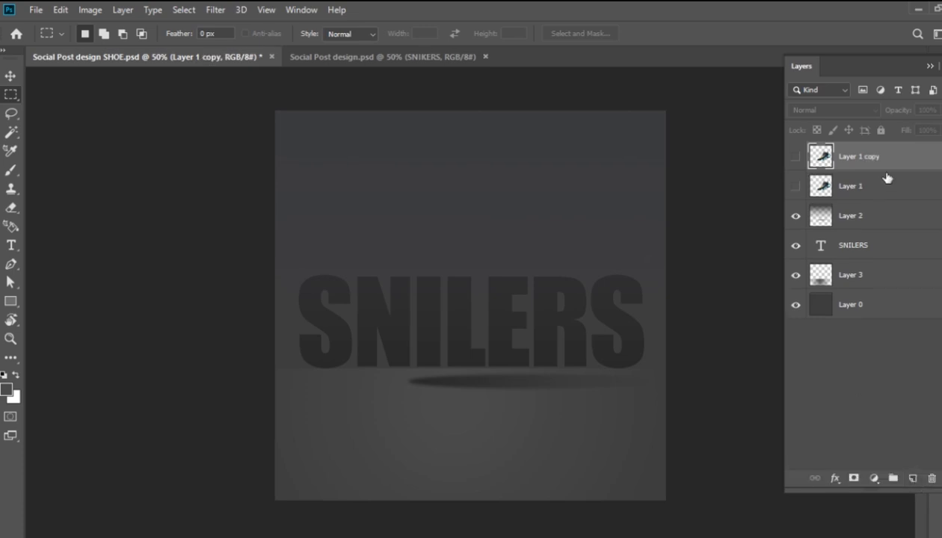
click(796, 157)
click(795, 186)
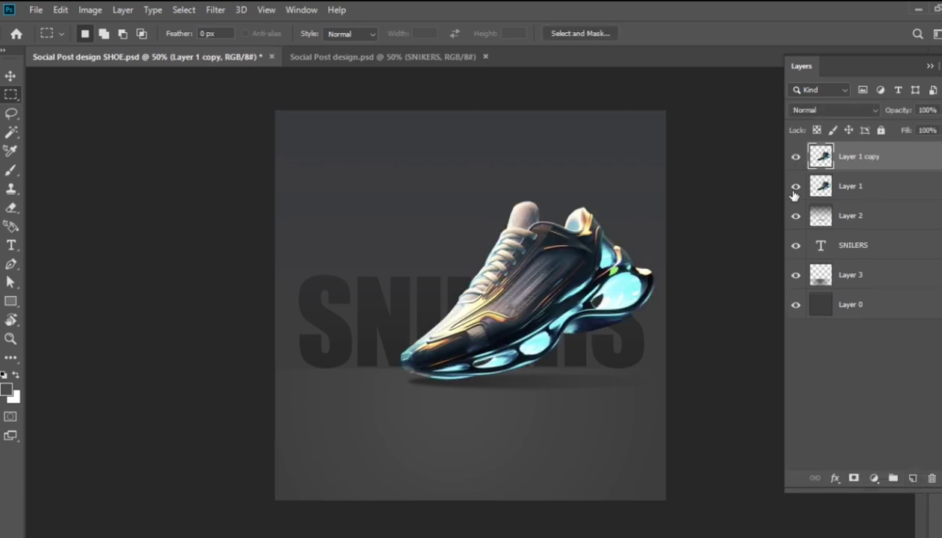
Move the sneaker copy diagonally up and to the right of the original sneaker
click(876, 189)
key(v)
drag(548, 281, 604, 241)
key(ctrl+z)
click(918, 191)
drag(523, 278, 578, 222)
Apply a Motion Blur at a 41° angle to the sneaker copy and place it behind the original sneaker
click(215, 10)
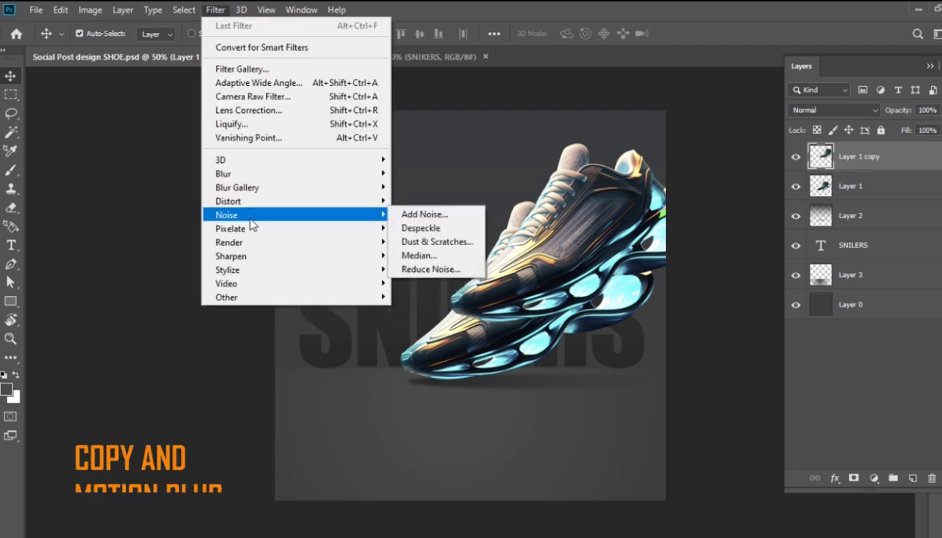
mouse_move(258, 177)
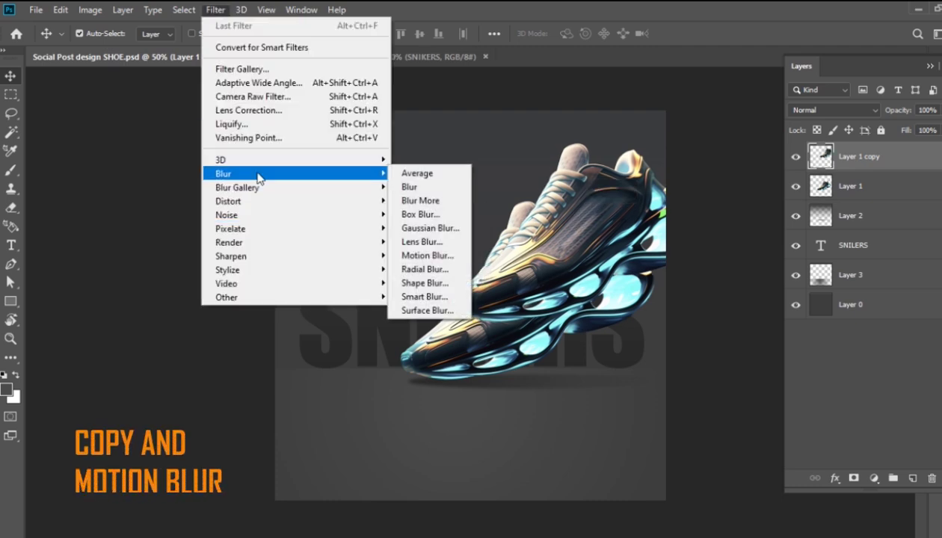
click(430, 256)
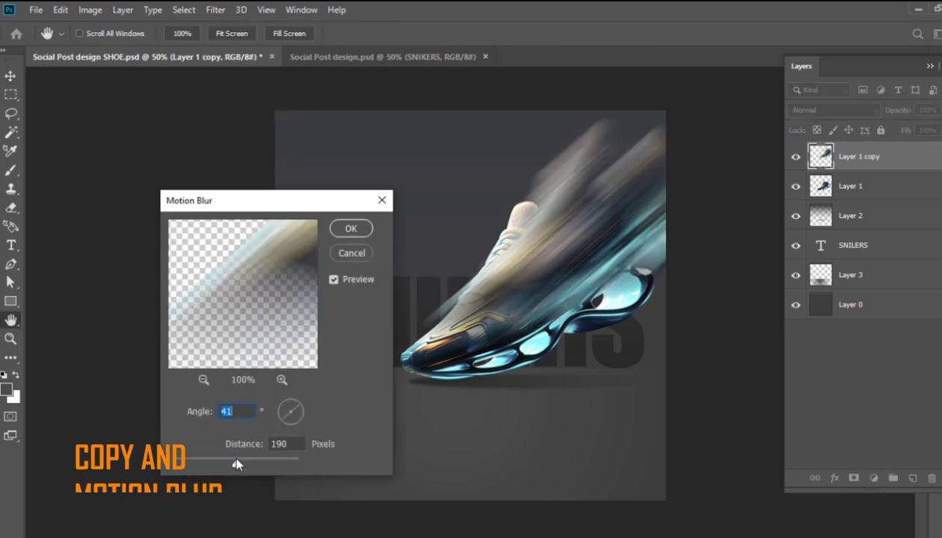
click(235, 464)
drag(235, 466, 231, 464)
click(352, 228)
drag(876, 161, 890, 217)
drag(652, 218, 639, 196)
Scale the original sneaker down to about 90%, keeping its toe at the shadow
click(895, 154)
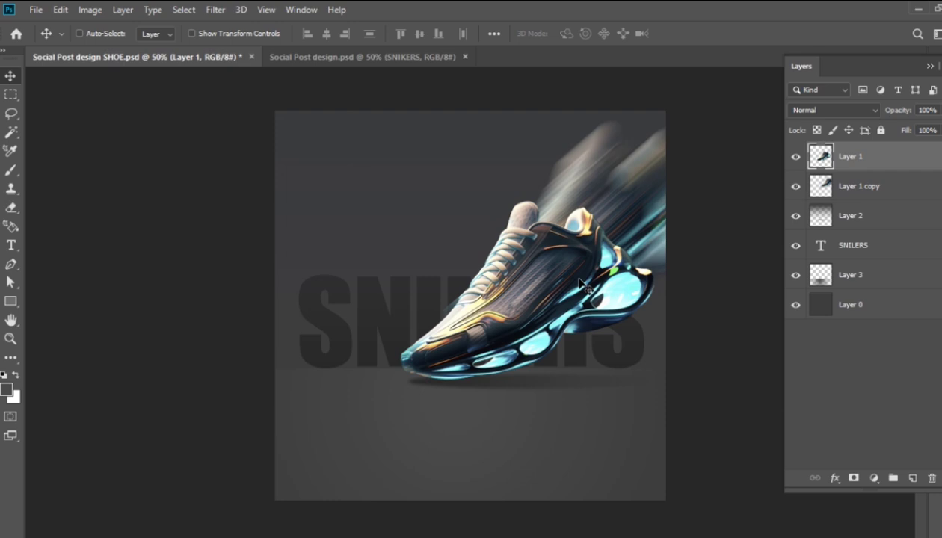
key(ctrl+t)
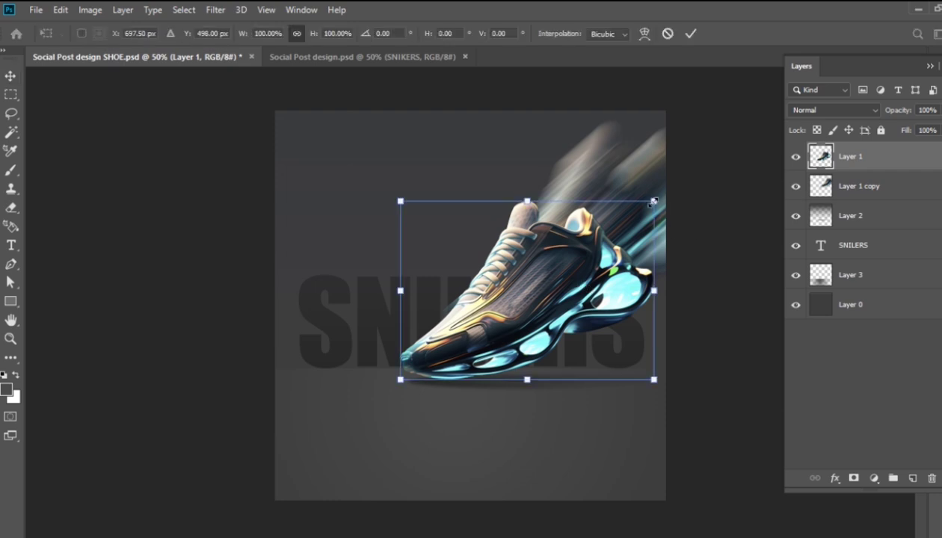
drag(661, 196, 577, 252)
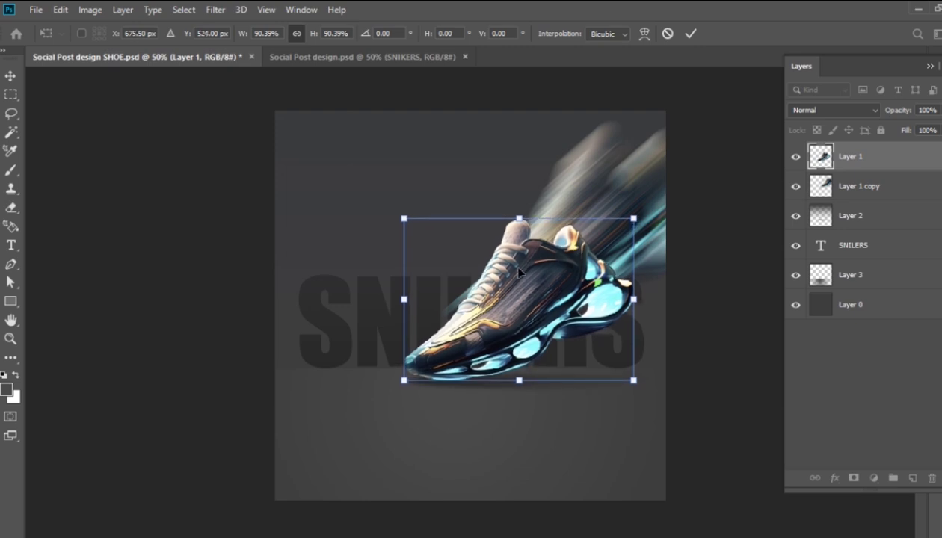
key(Return)
Scale the blurred sneaker copy down slightly and move it closer behind the heel of the original sneaker
click(860, 187)
key(ctrl+t)
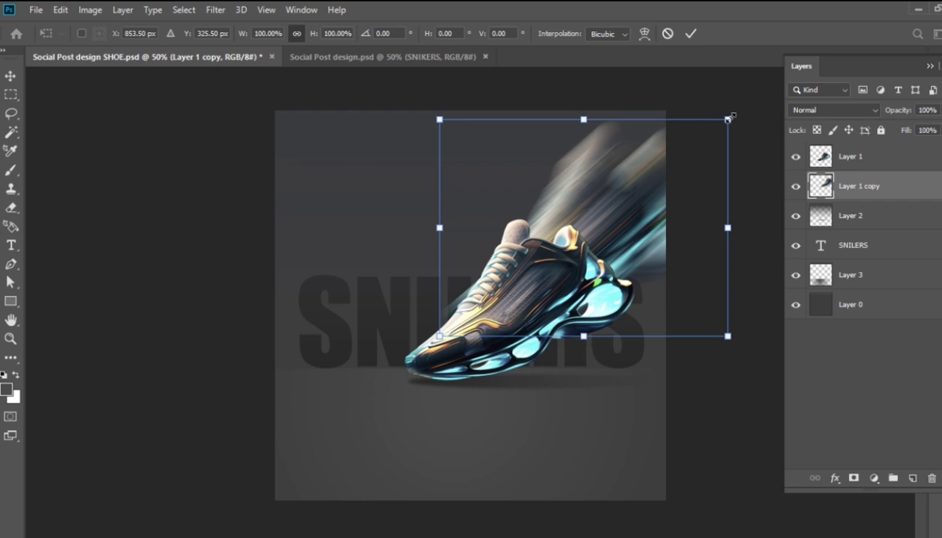
drag(729, 117, 716, 128)
drag(656, 179, 641, 203)
key(Return)
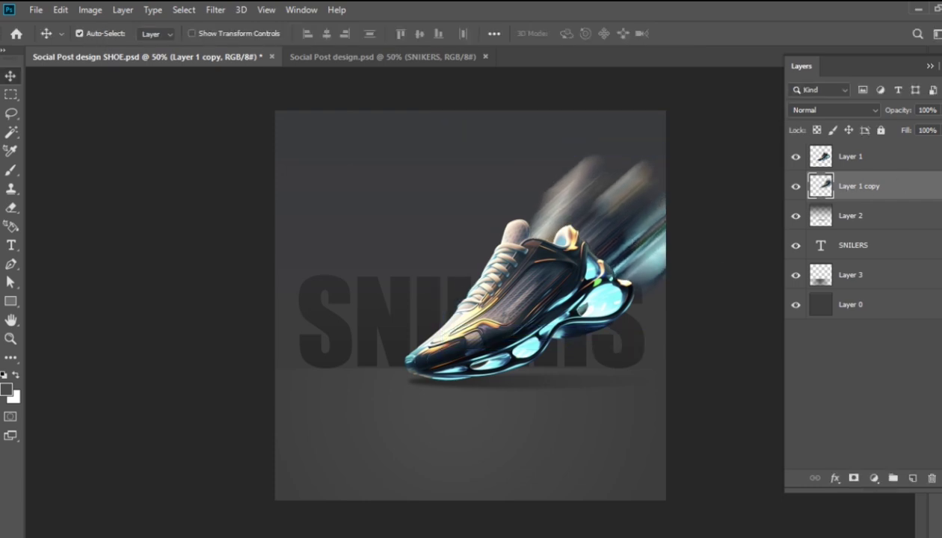
Set the blurred sneaker copy's opacity to 76% and slightly adjust its size and position behind the heel of the original sneaker
mouse_move(934, 128)
mouse_down()
mouse_move(927, 134)
mouse_move(931, 128)
mouse_up()
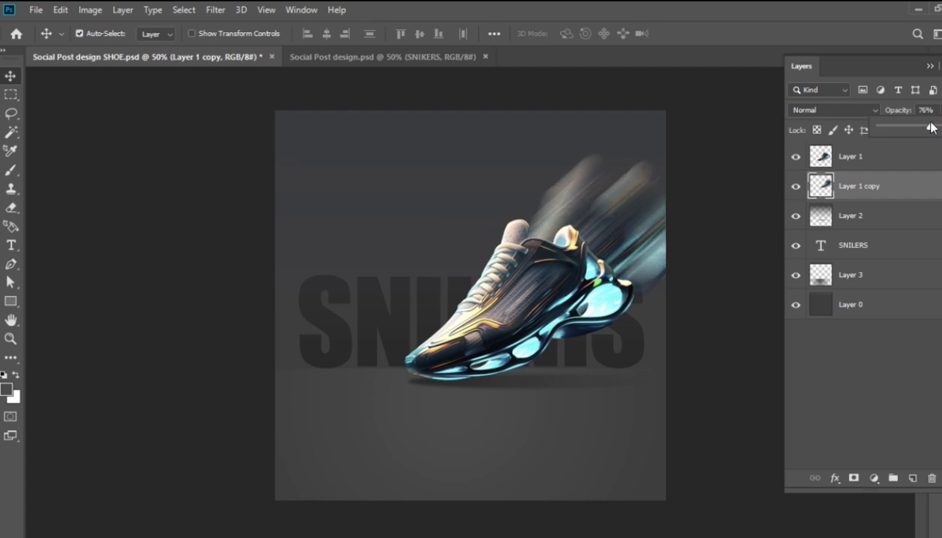
click(691, 269)
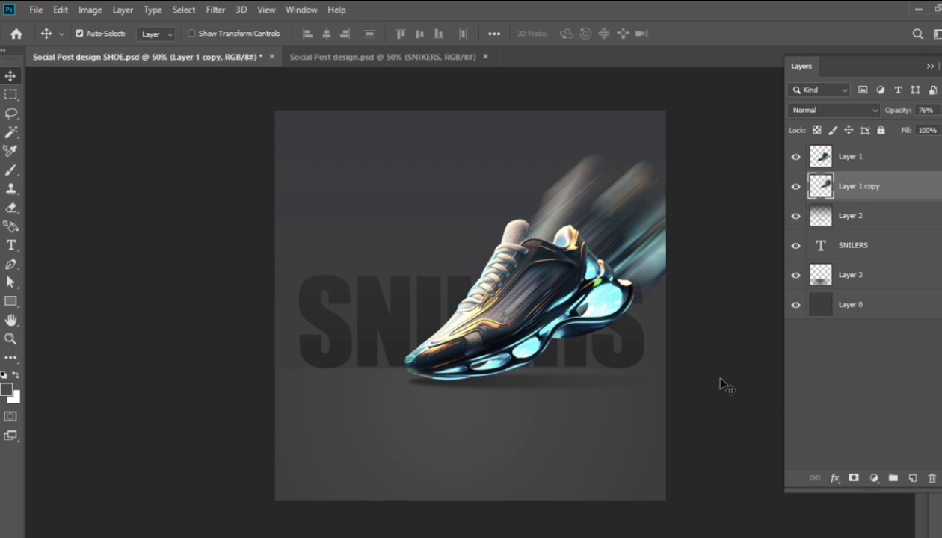
key(ctrl+t)
drag(716, 141, 712, 132)
drag(661, 224, 651, 200)
key(Return)
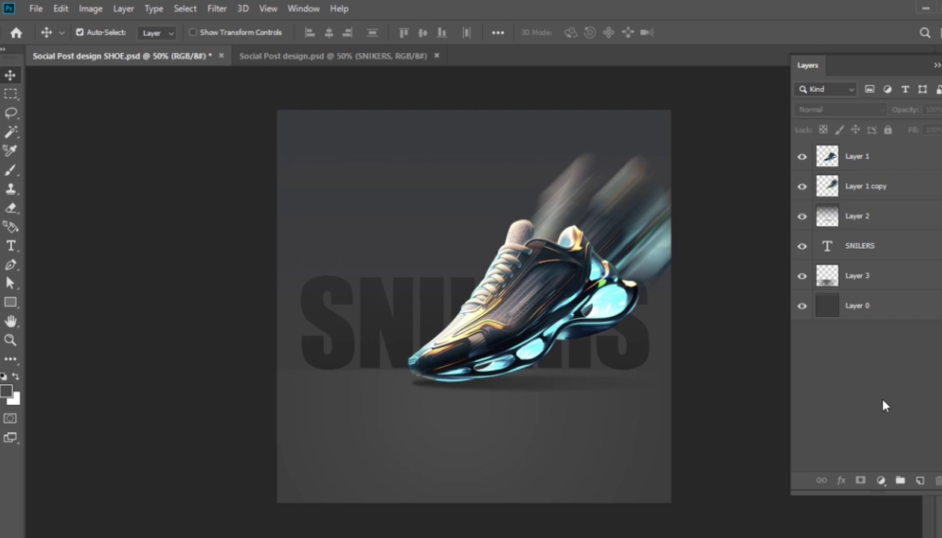
Add a new empty layer, then place the text Exclusive in 72 pt Impact near the upper edge of the post
click(919, 480)
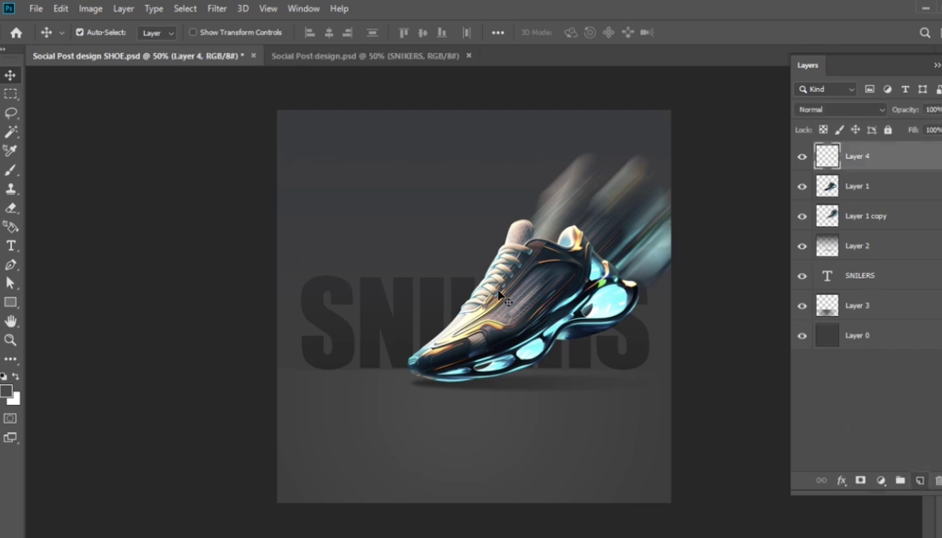
click(369, 222)
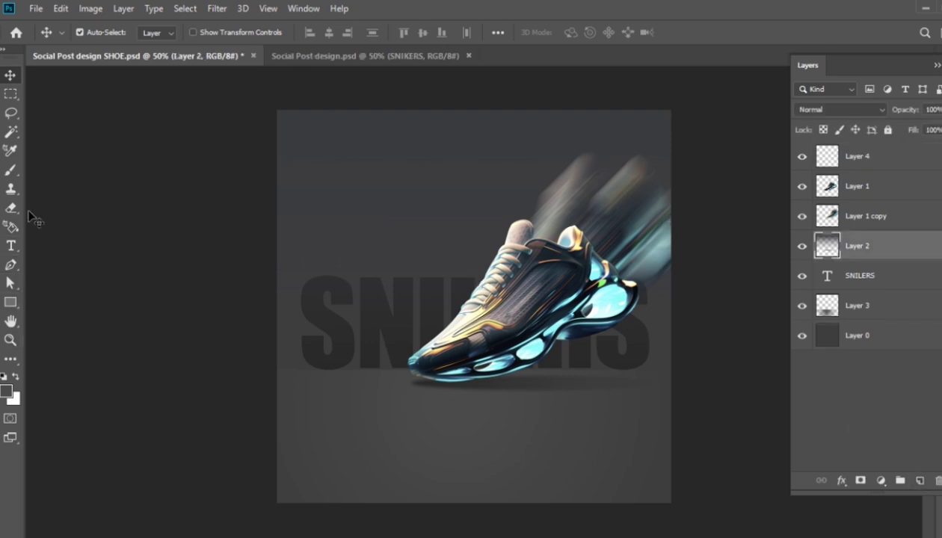
click(10, 245)
click(353, 206)
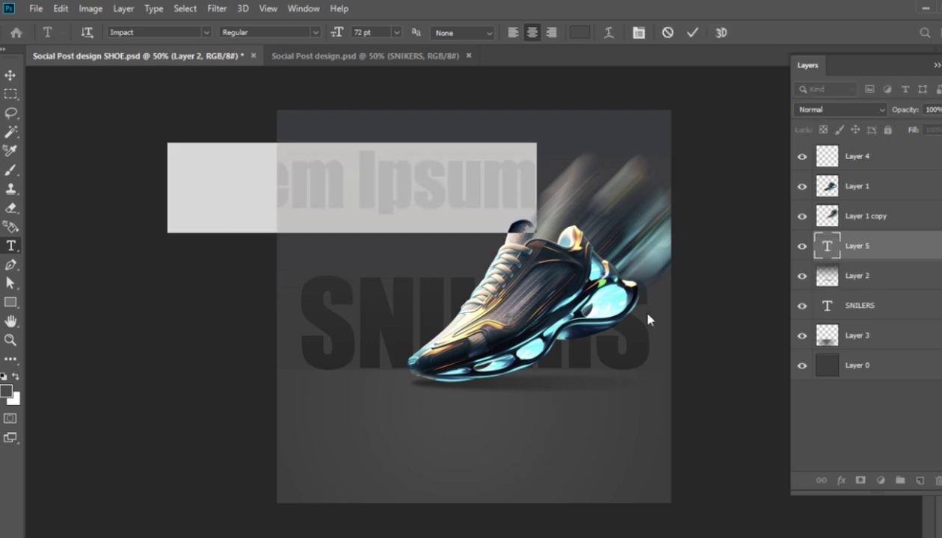
key(BackSpace)
text(Ex)
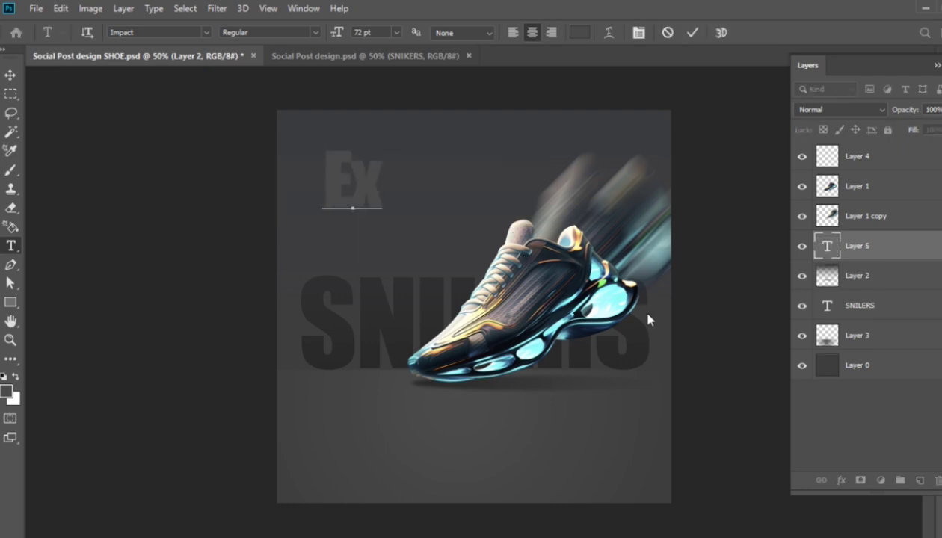
text(clu)
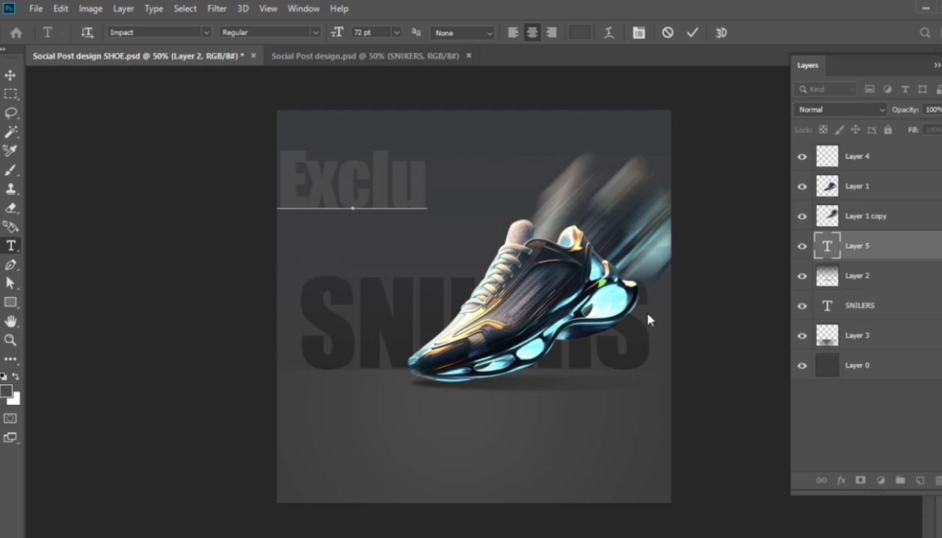
text(si)
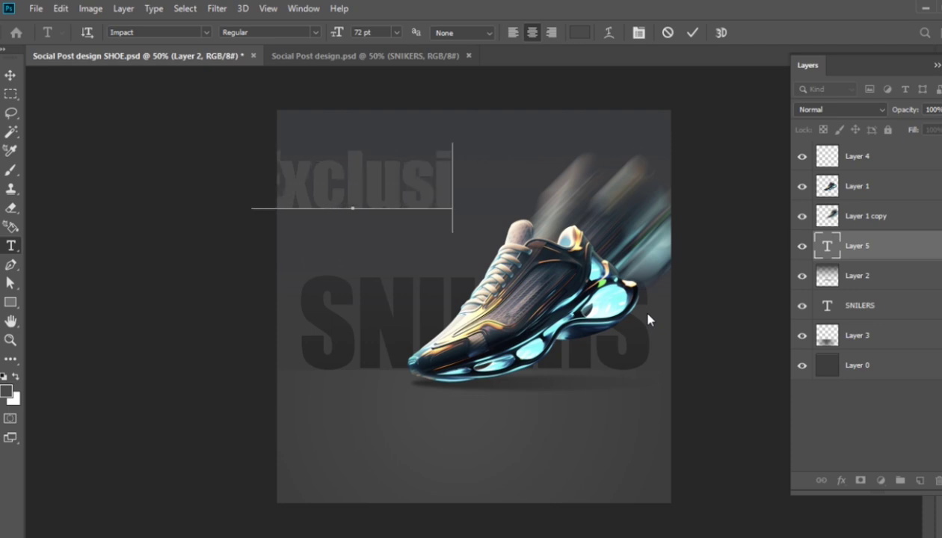
text(ve)
click(11, 75)
drag(427, 206, 516, 187)
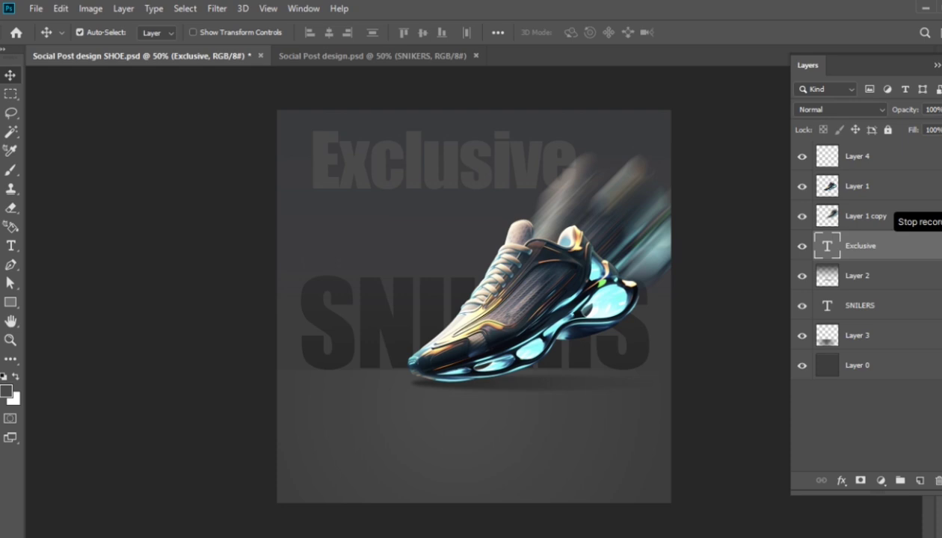
Try the Angeline Vintage and Road Rage fonts on the Exclusive text
key(t)
click(525, 171)
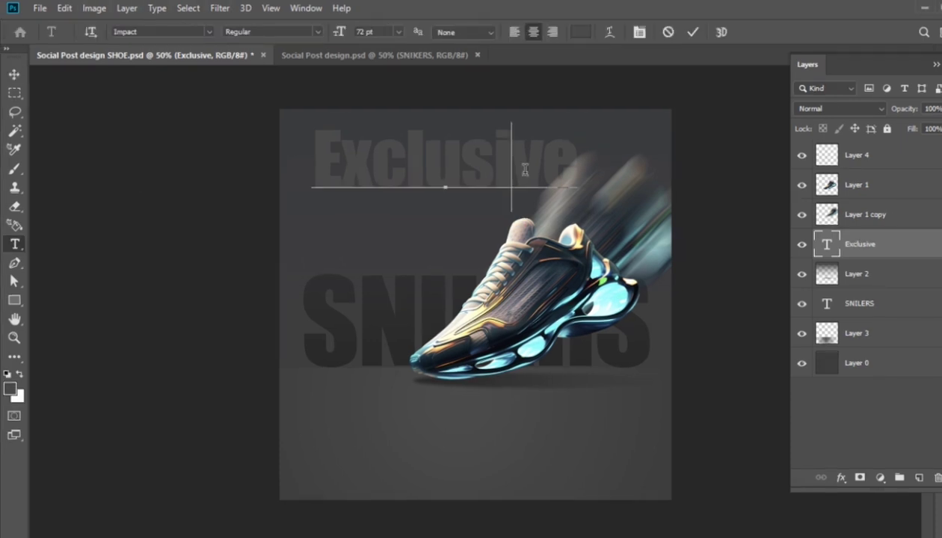
key(ctrl+a)
click(205, 33)
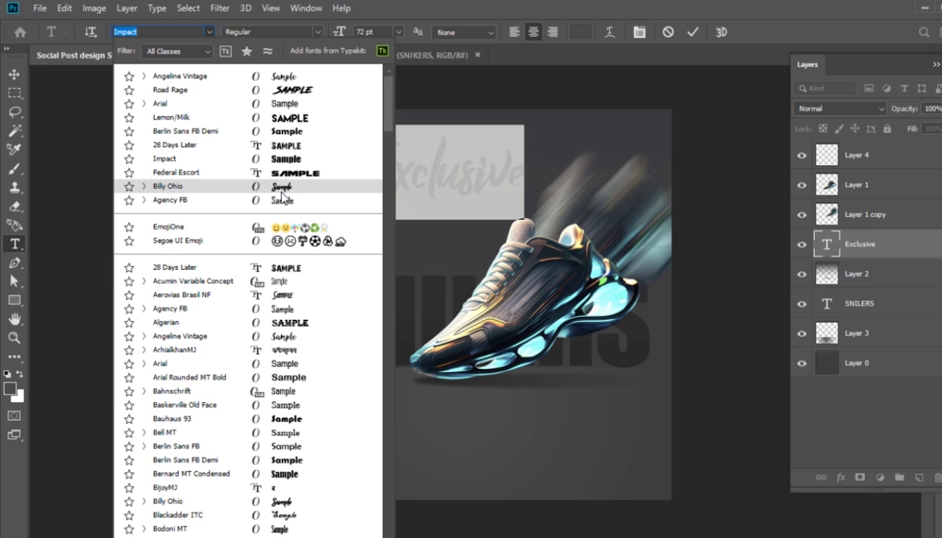
click(297, 77)
click(467, 187)
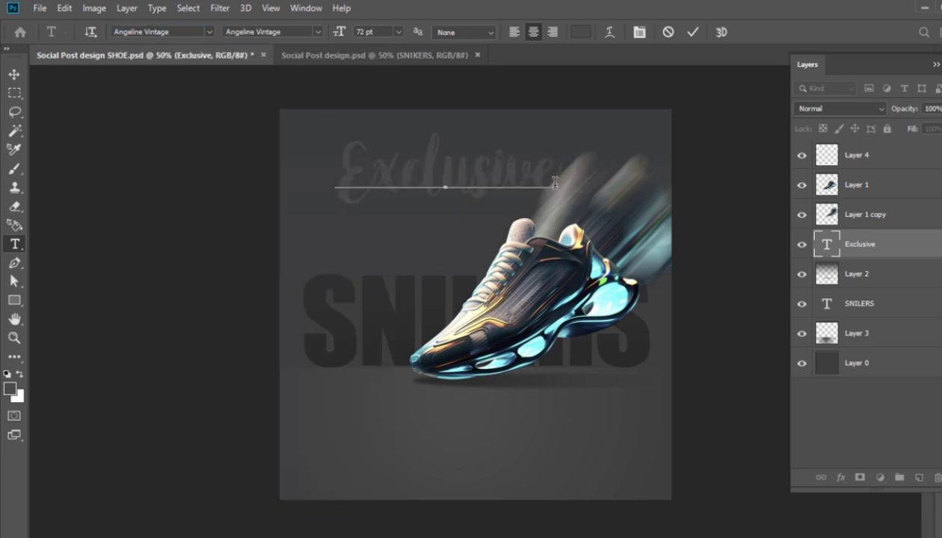
double_click(545, 181)
click(210, 32)
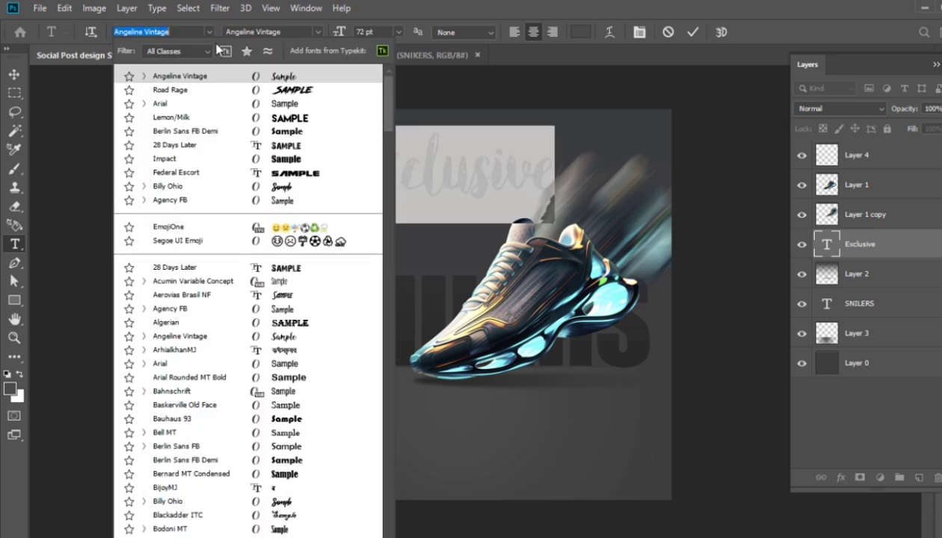
click(283, 91)
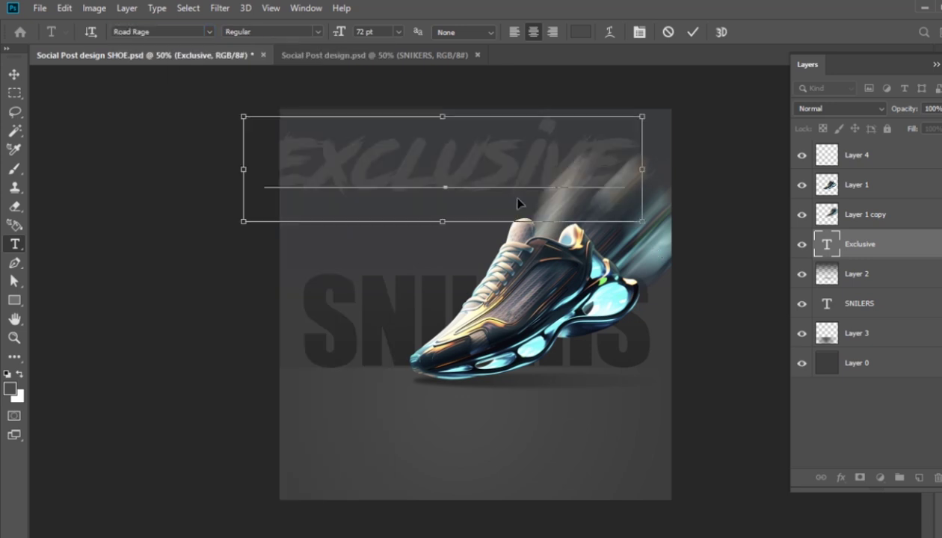
Set the Exclusive text in the Billy Ohio font at 60 pt
click(210, 33)
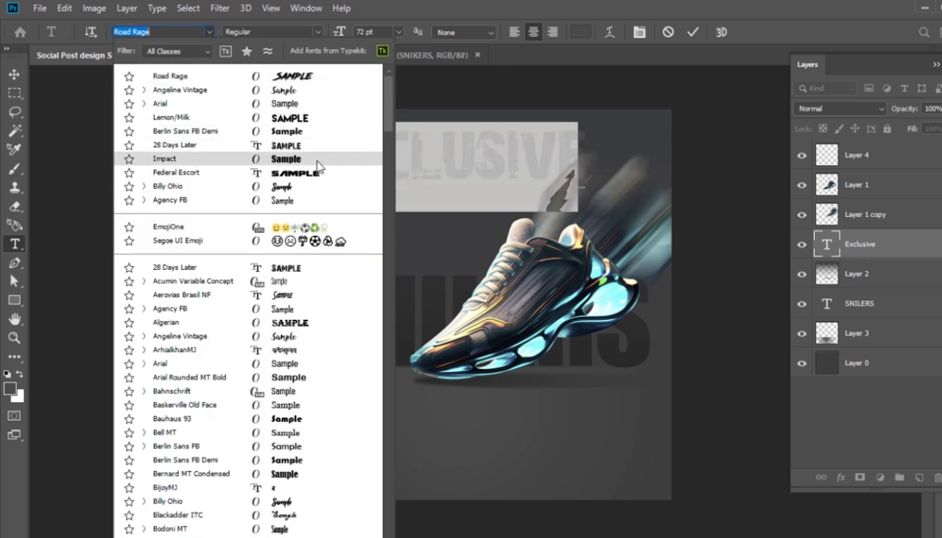
click(289, 184)
click(449, 189)
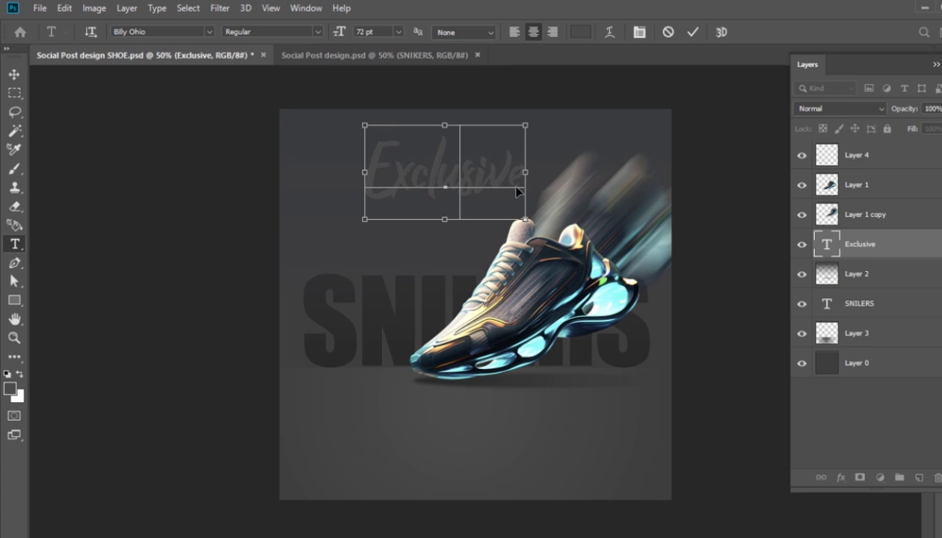
double_click(482, 148)
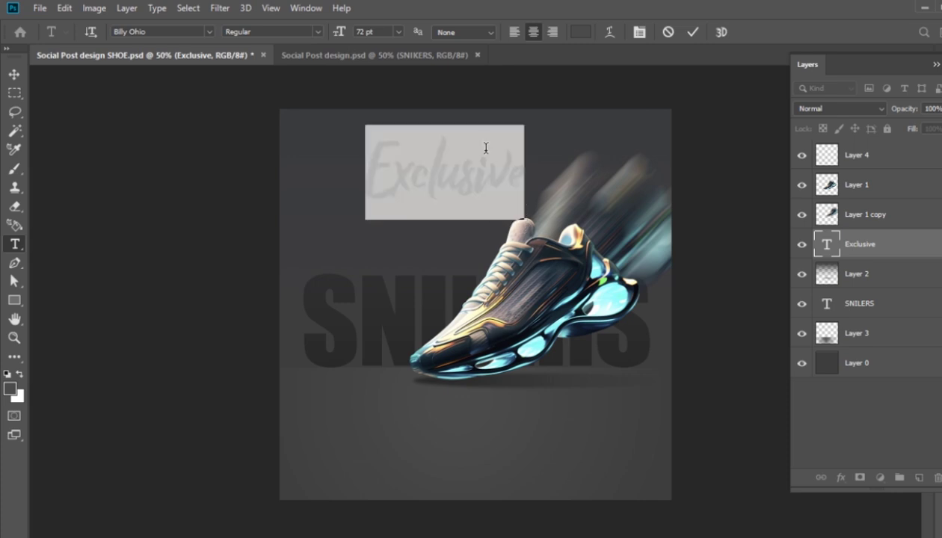
click(400, 32)
click(388, 195)
click(508, 178)
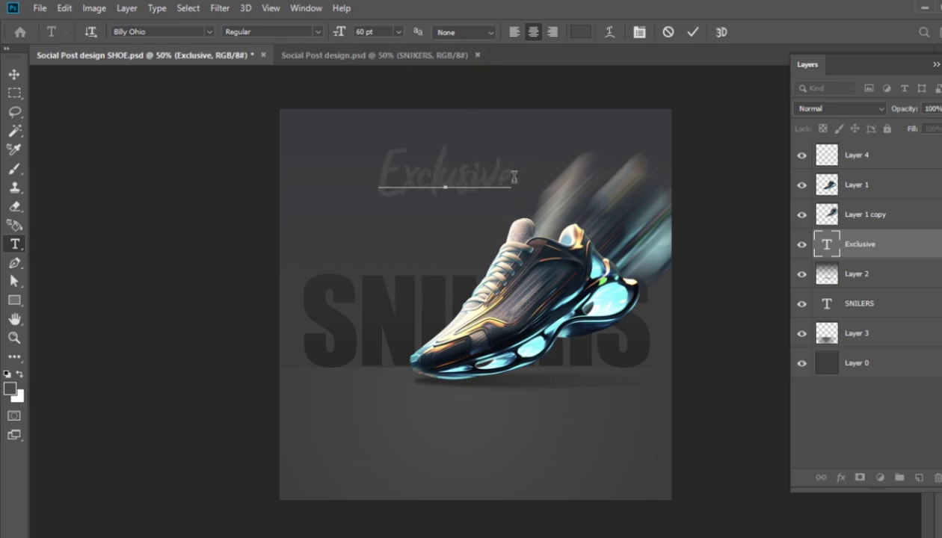
drag(509, 178, 370, 171)
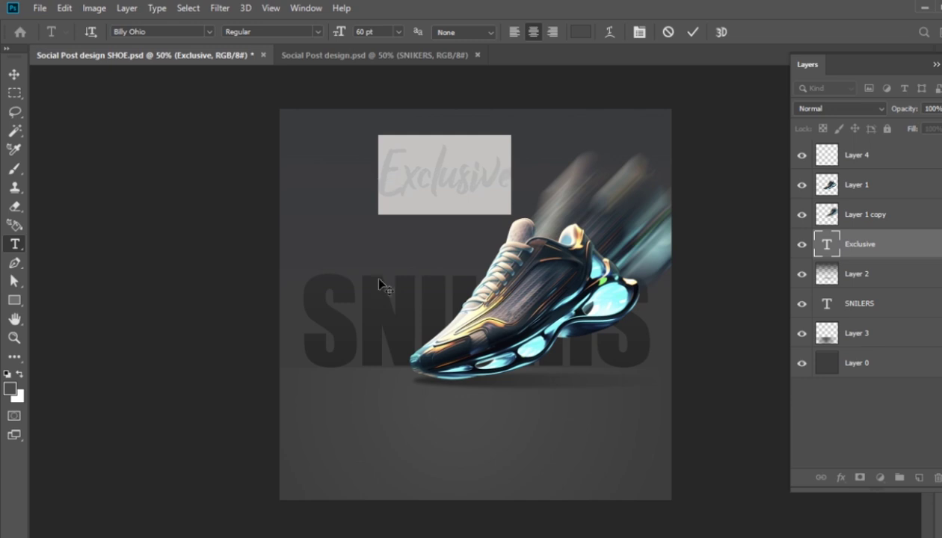
click(460, 167)
Add the text COLLECTION in 60 pt Impact and position it directly below the Exclusive text
click(328, 238)
click(328, 238)
text(COLLECT)
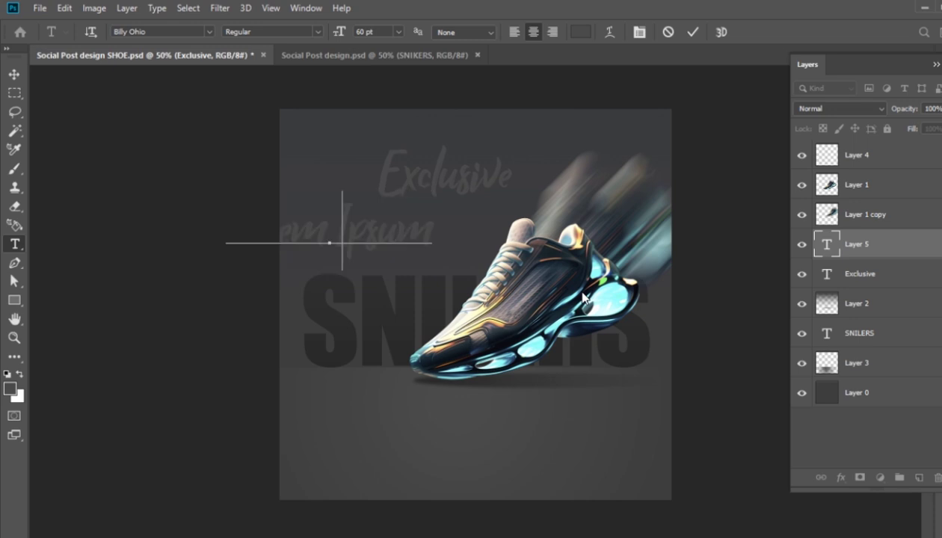
text(ION)
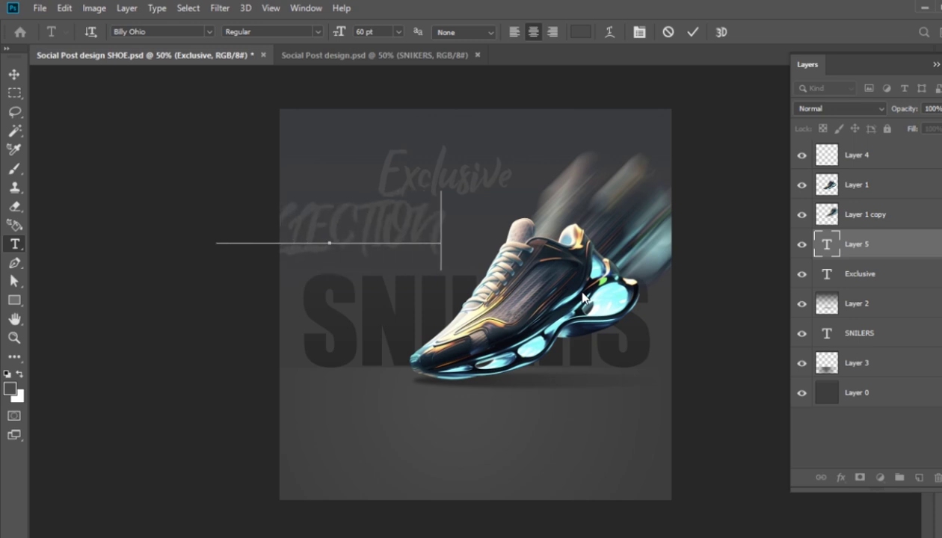
key(ctrl+a)
click(210, 32)
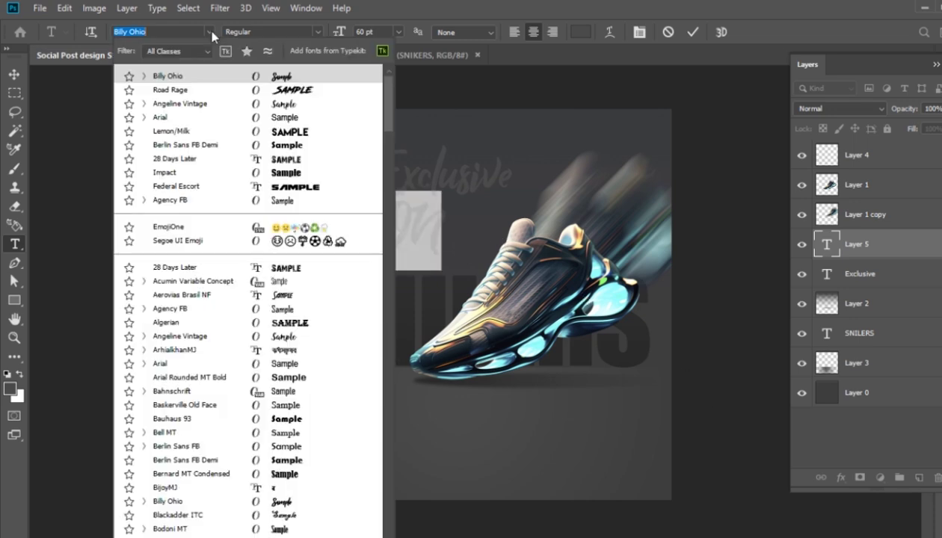
click(168, 172)
drag(336, 249, 478, 240)
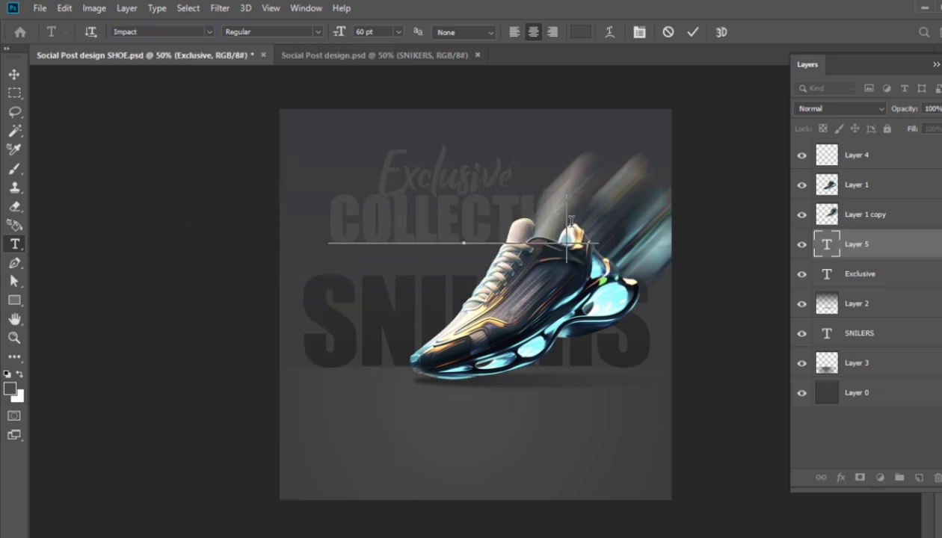
Change the COLLECTION text's colour to near-black (050505)
click(12, 388)
click(564, 479)
click(893, 291)
click(485, 217)
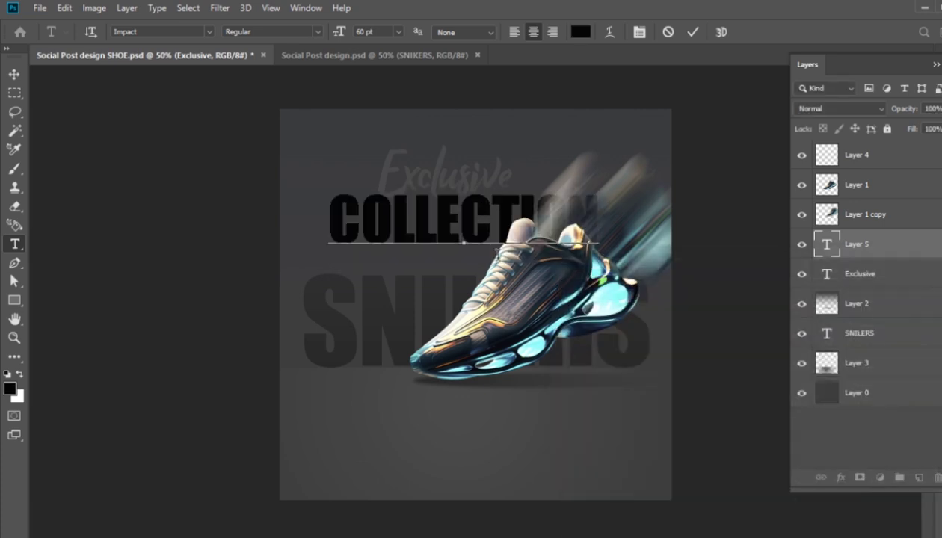
click(14, 74)
Scale the COLLECTION text to 71% and move it up so it overlaps the lower part of the Exclusive text
click(474, 185)
click(474, 233)
key(ctrl+t)
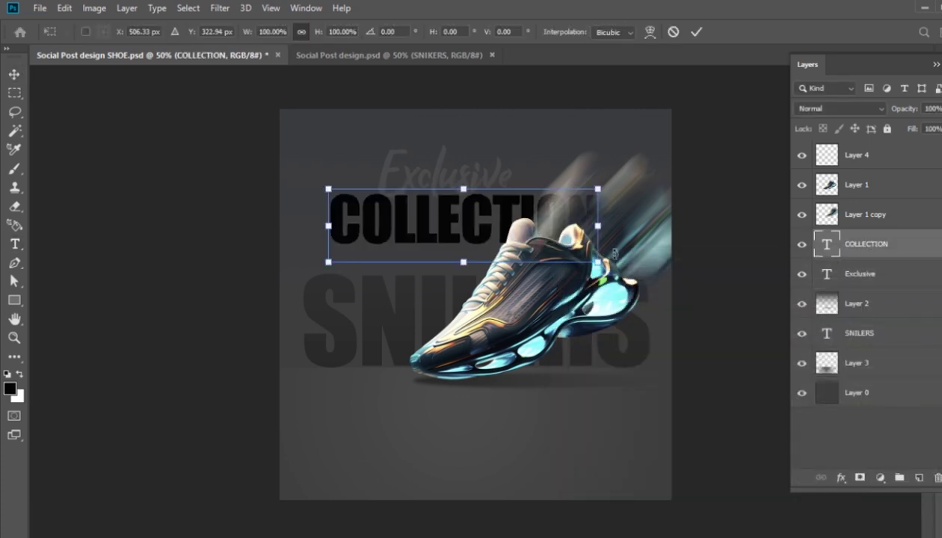
drag(596, 257, 559, 209)
drag(459, 225, 438, 204)
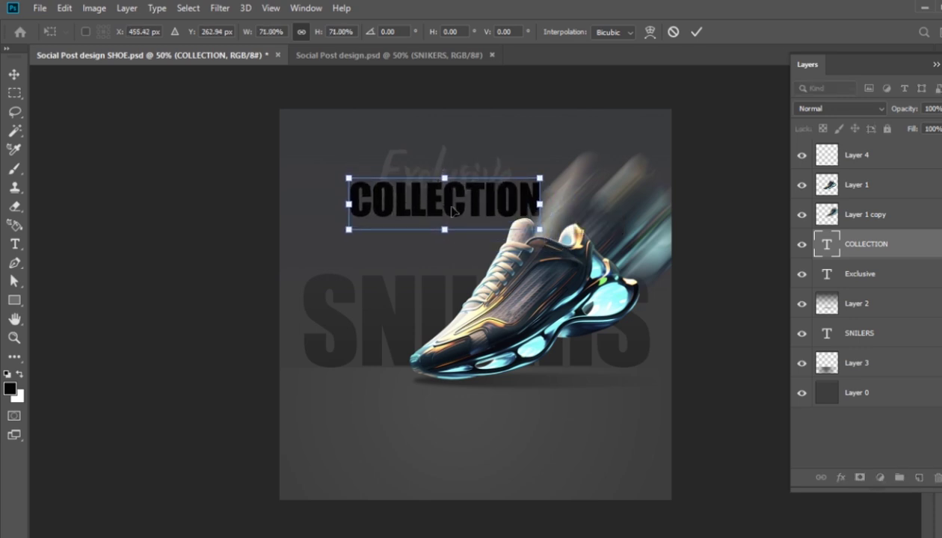
key(Return)
Scale the Exclusive text down to about 52 pt and move it just above the left part of COLLECTION
ctrl+click(435, 156)
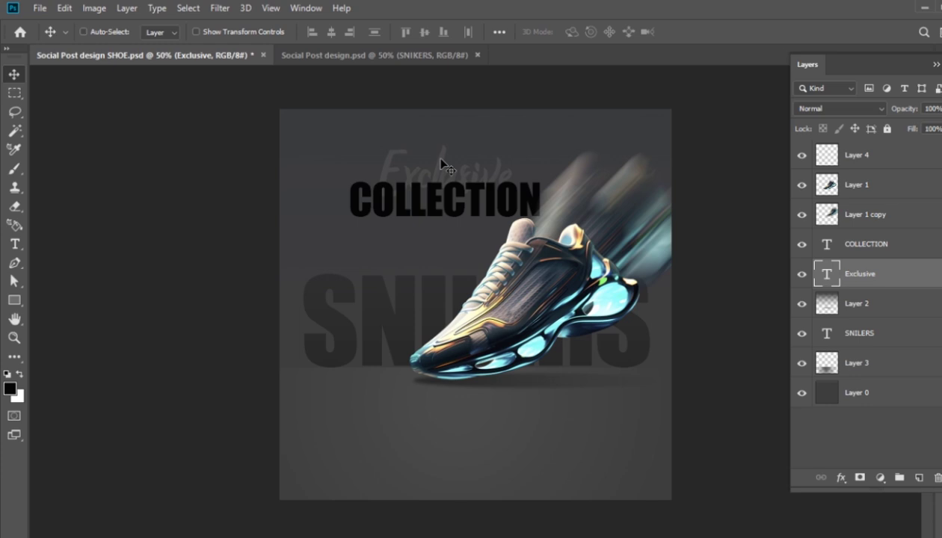
key(ctrl+t)
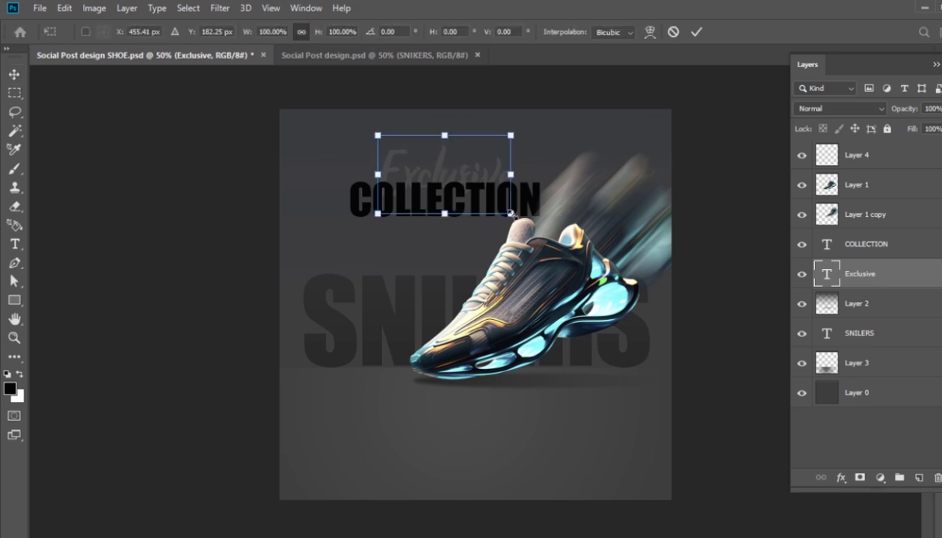
drag(435, 160, 417, 153)
key(Return)
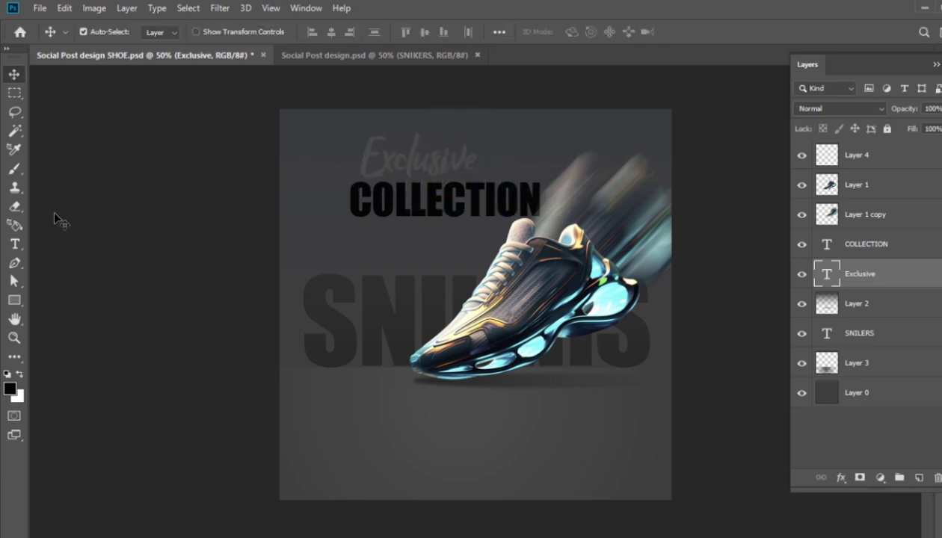
Change the Exclusive text's colour to cyan (5cf3f9)
key(t)
double_click(474, 162)
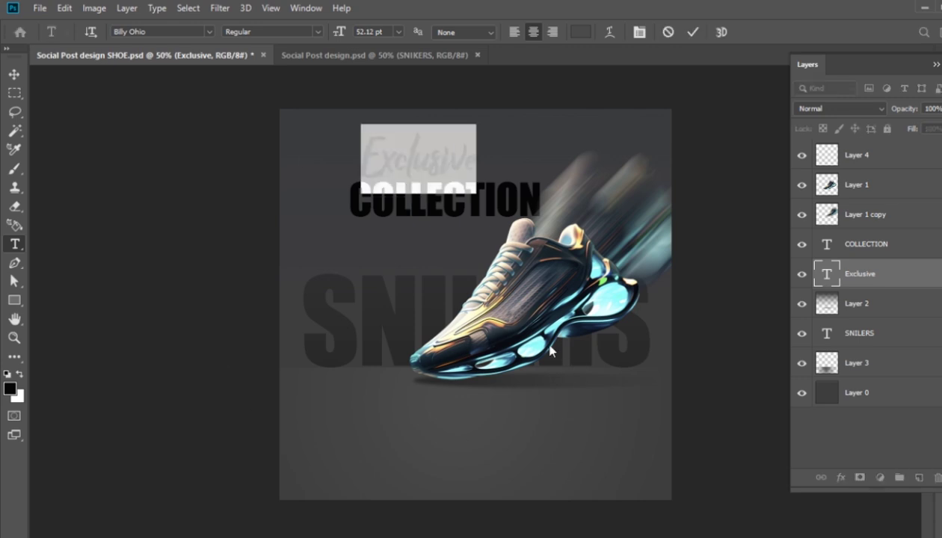
click(10, 390)
text(5cf3f9)
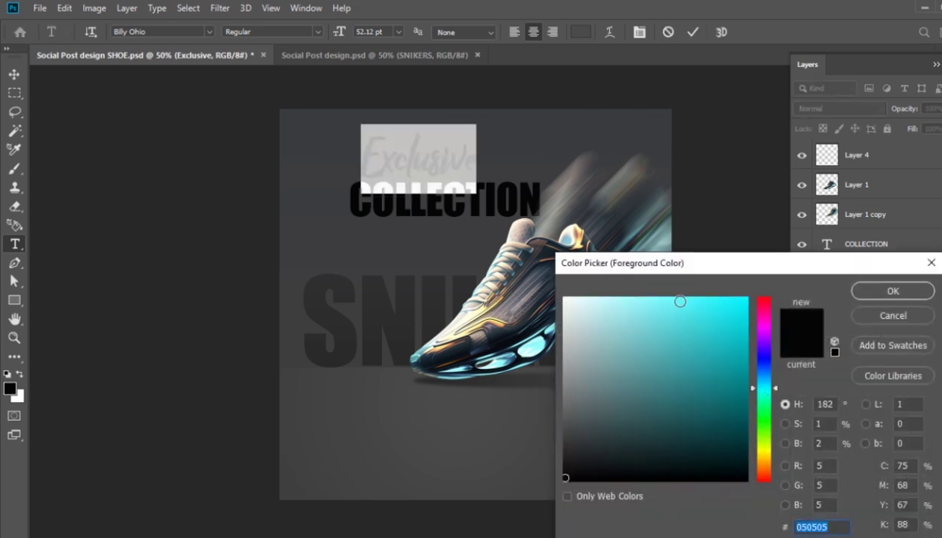
click(736, 295)
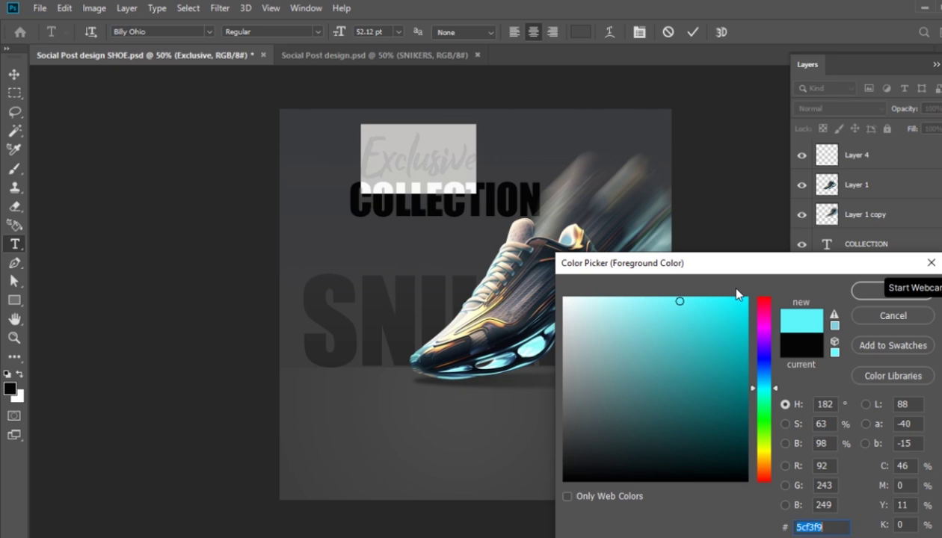
drag(869, 263, 779, 267)
click(803, 291)
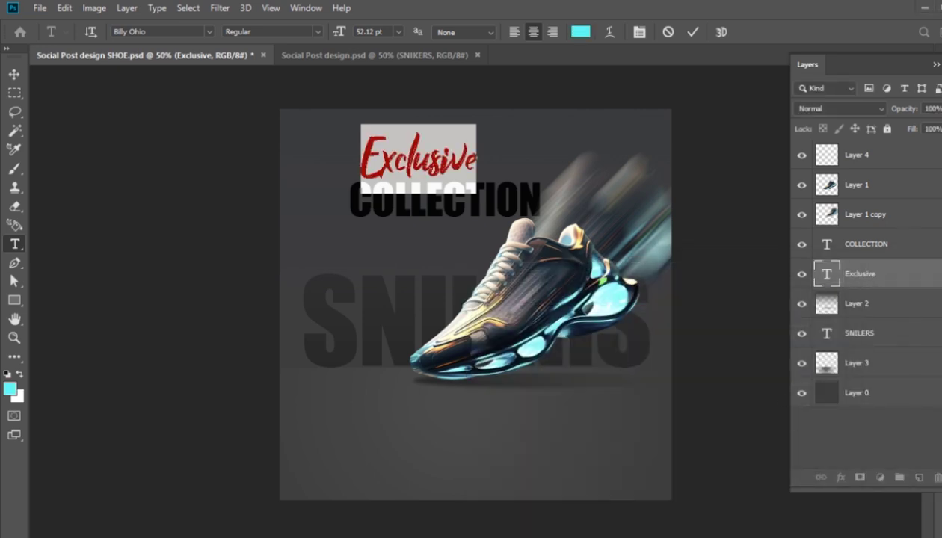
click(14, 92)
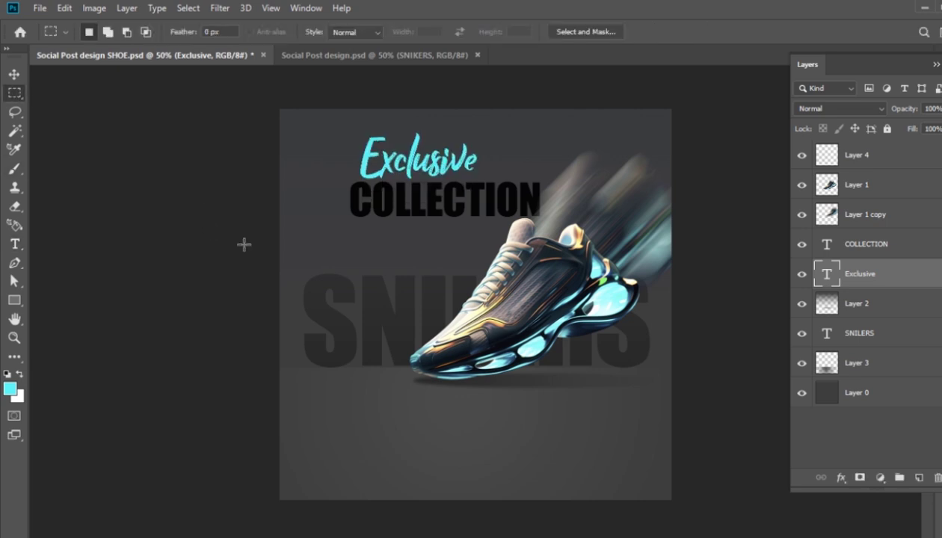
Reduce the Exclusive text's size to 47.77 pt
click(14, 243)
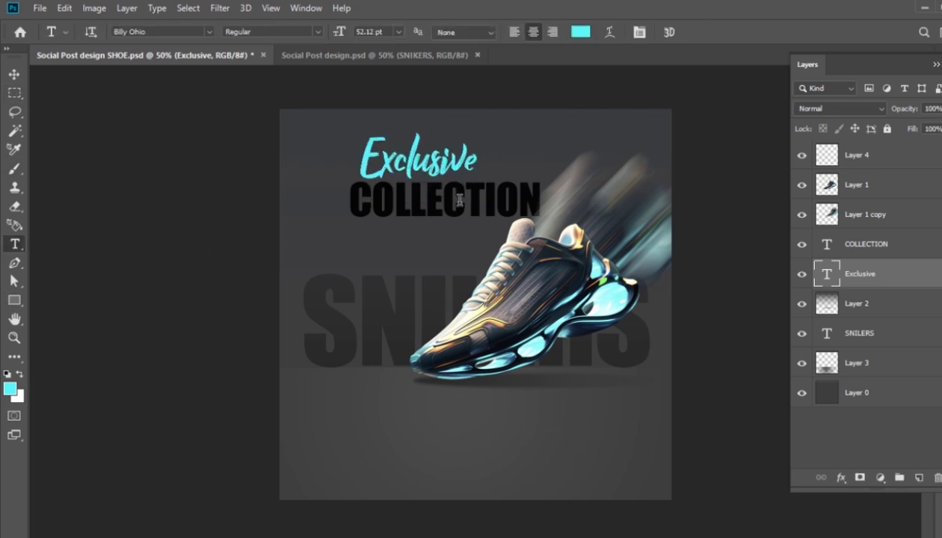
drag(476, 159, 331, 153)
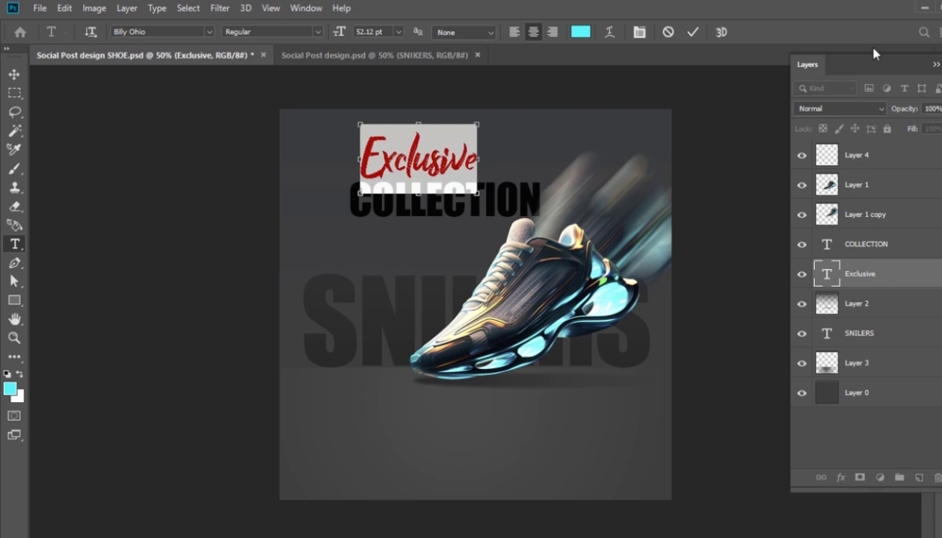
key(ctrl+shift+comma)
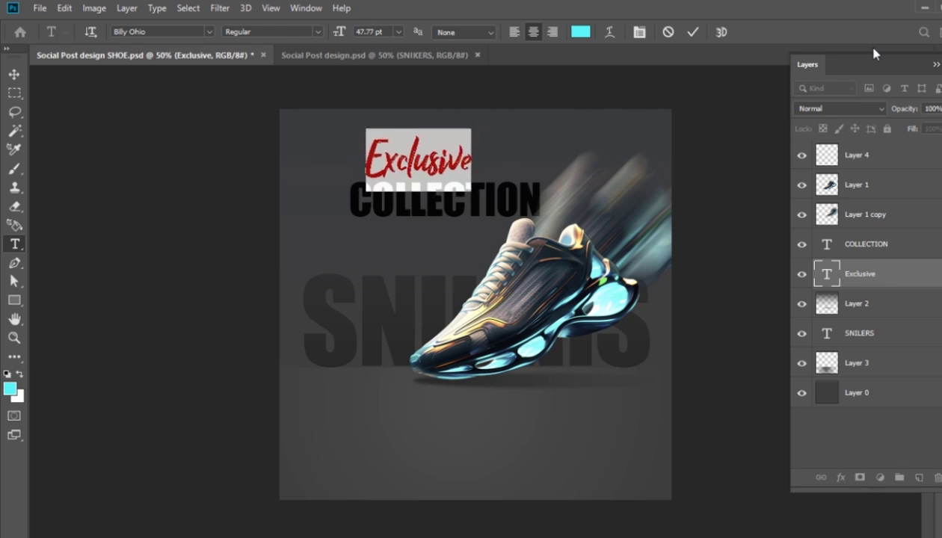
key(ctrl+Return)
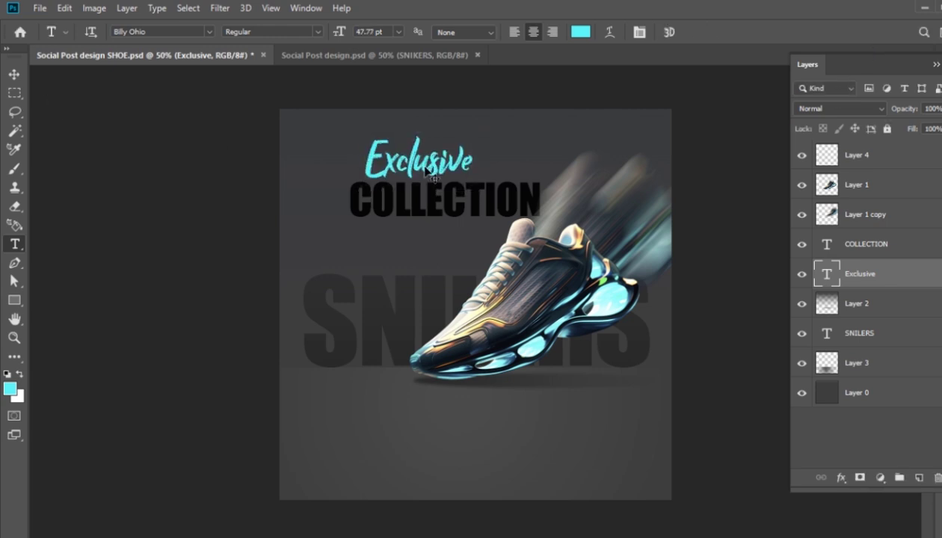
Nudge the COLLECTION text slightly down and move the Exclusive text a little to the left above it
drag(434, 211, 435, 214)
click(431, 171)
drag(432, 171, 431, 170)
Examine the sneaker up close, comparing the design with Layer 2's shading hidden and shown
ctrl+click(533, 379)
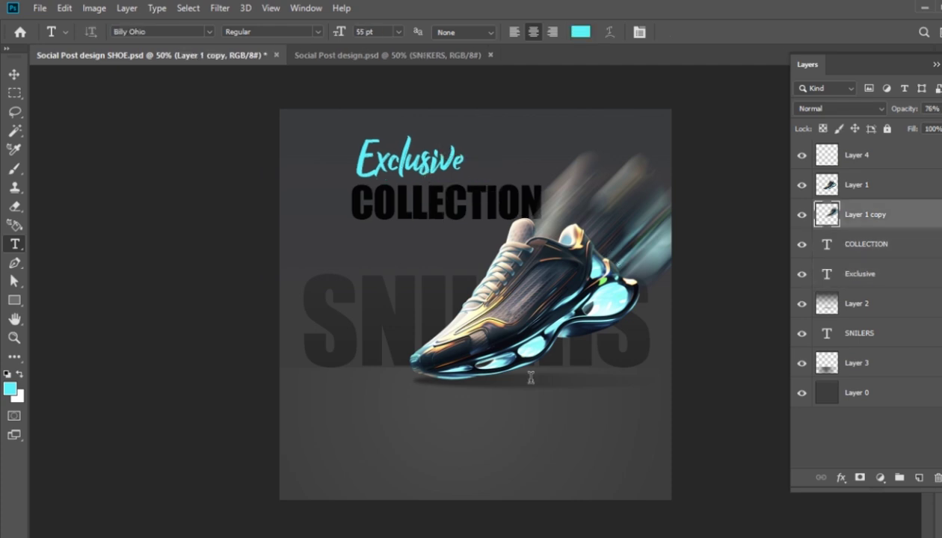
scroll(528, 372, up, 2)
drag(14, 93, 67, 110)
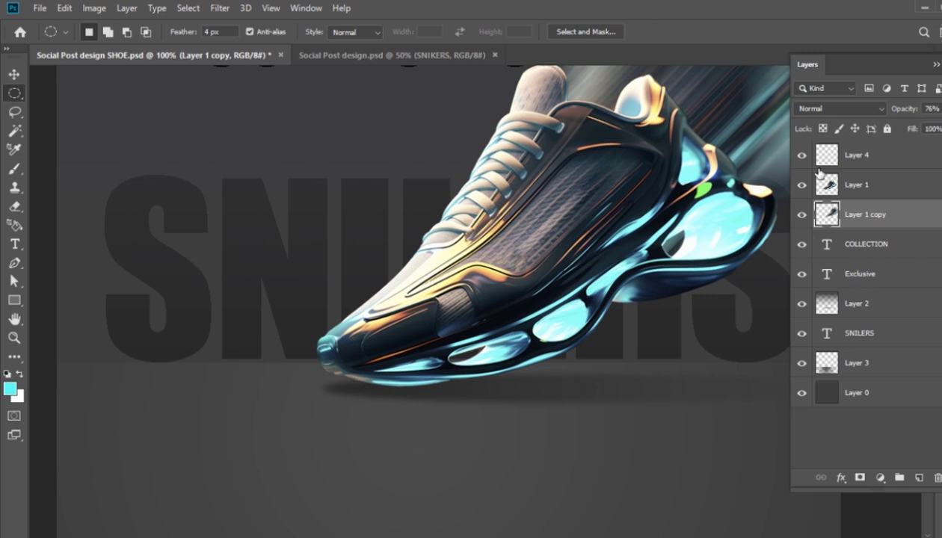
click(801, 305)
click(801, 305)
click(801, 305)
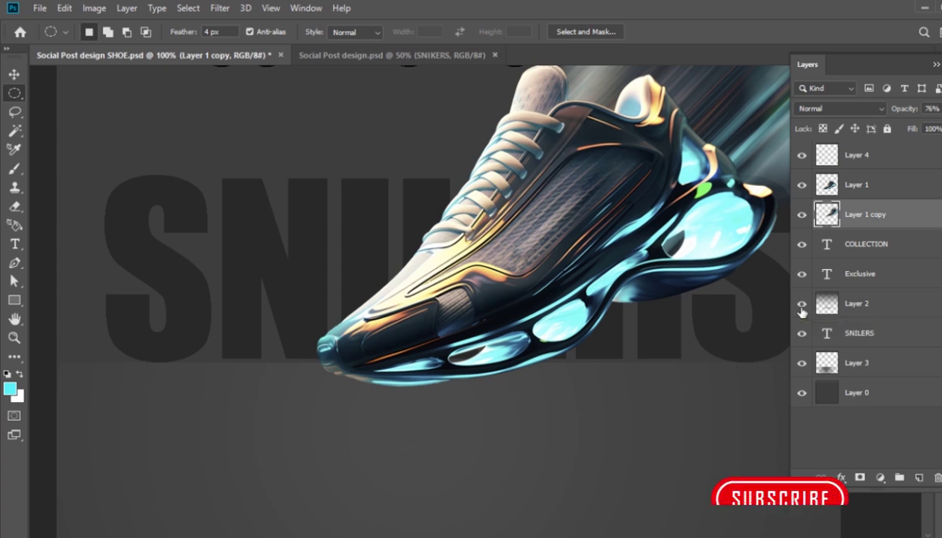
click(802, 305)
key(ctrl+minus)
key(ctrl+minus)
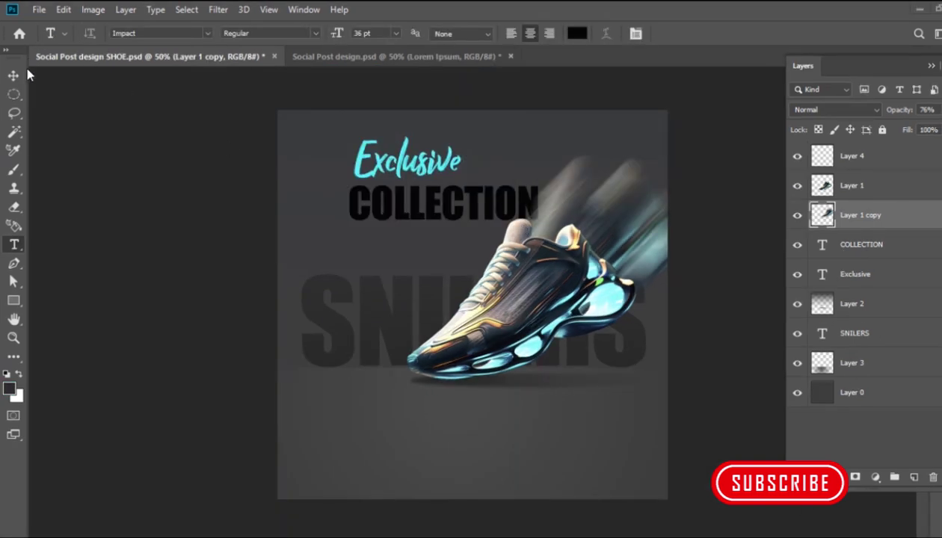
Set the whole COLLECTION text's size to 36 pt
click(472, 209)
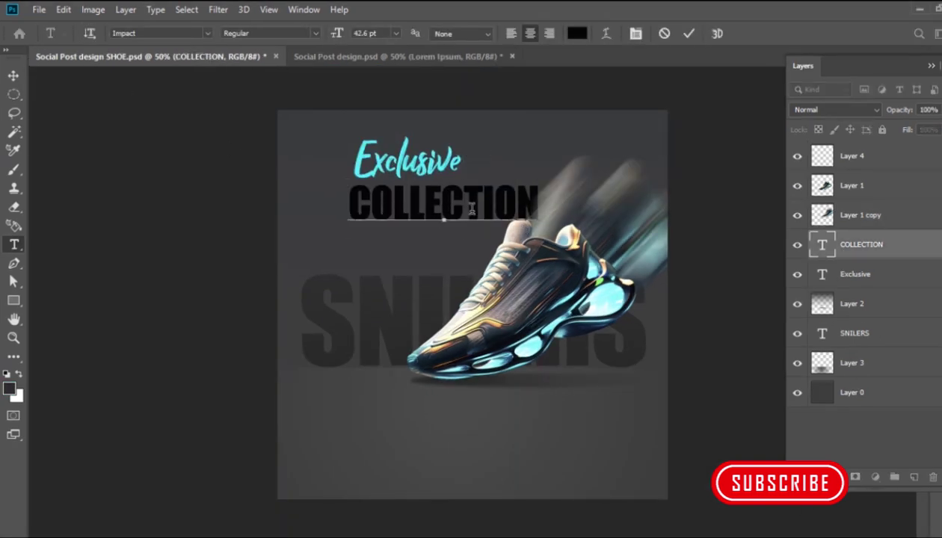
key(ctrl+a)
click(395, 33)
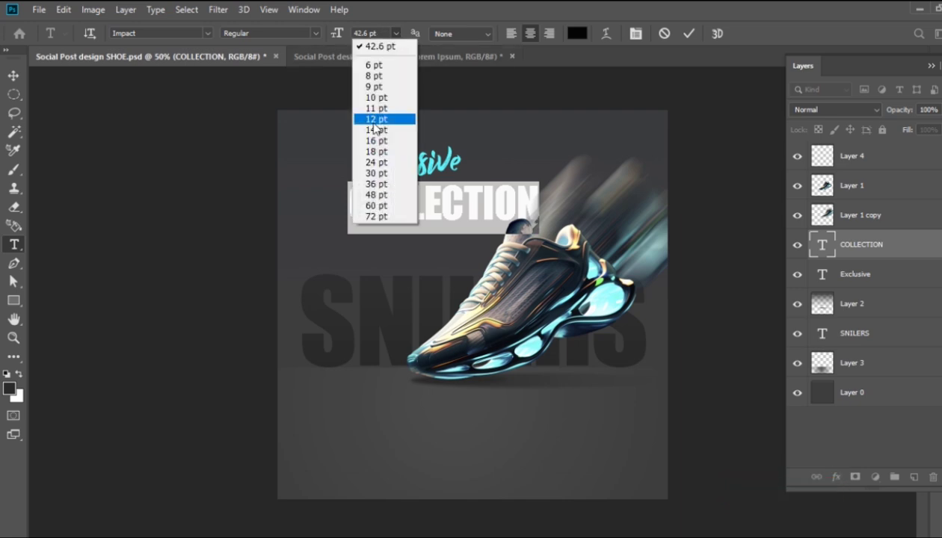
click(376, 183)
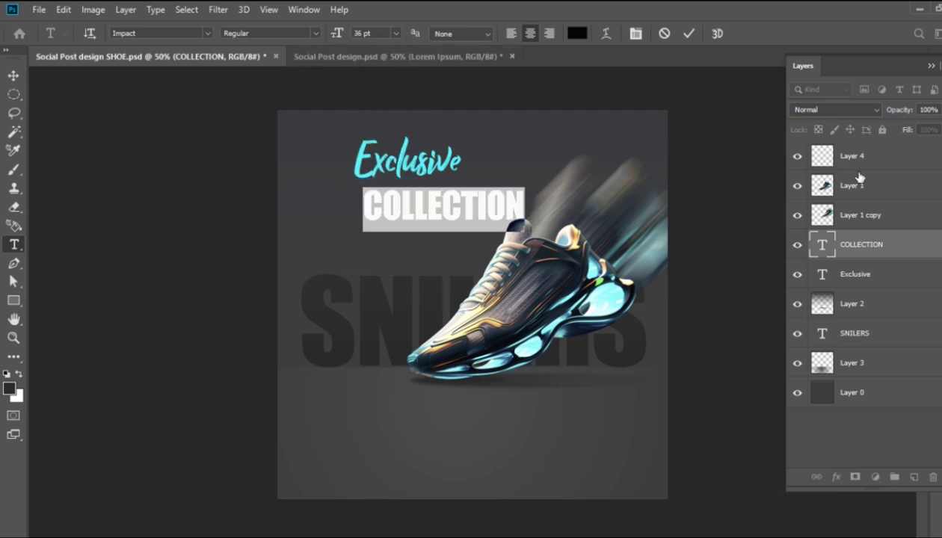
Increase the COLLECTION text's tracking to 80 in the character settings
drag(859, 177, 860, 169)
click(308, 10)
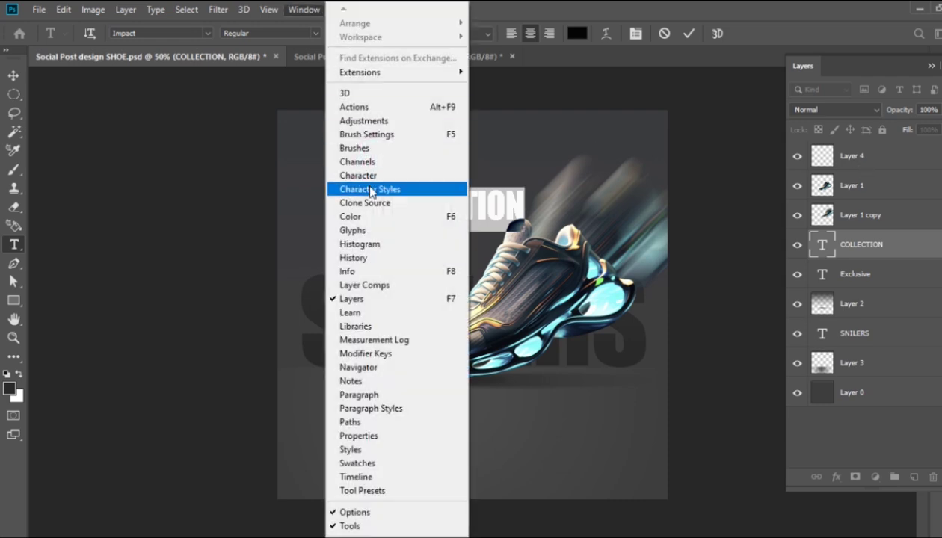
click(371, 177)
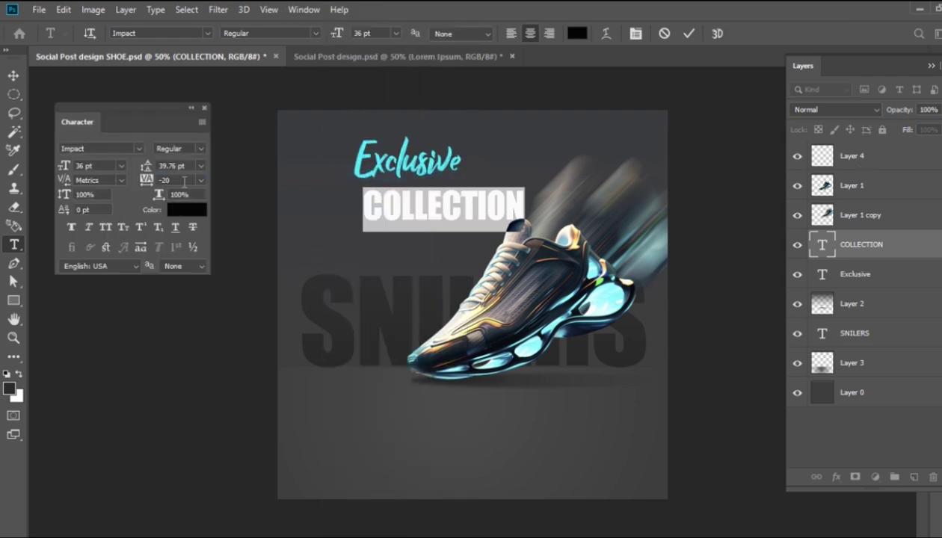
key(Up)
key(Up)
key(Up)
key(Up)
key(Up)
key(Up)
key(Up)
key(Up)
key(Up)
key(Up)
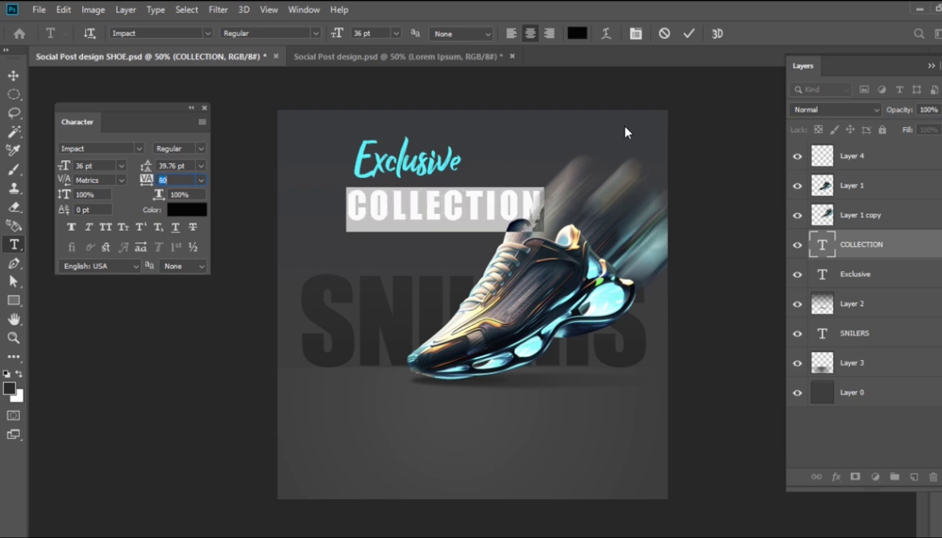
click(423, 203)
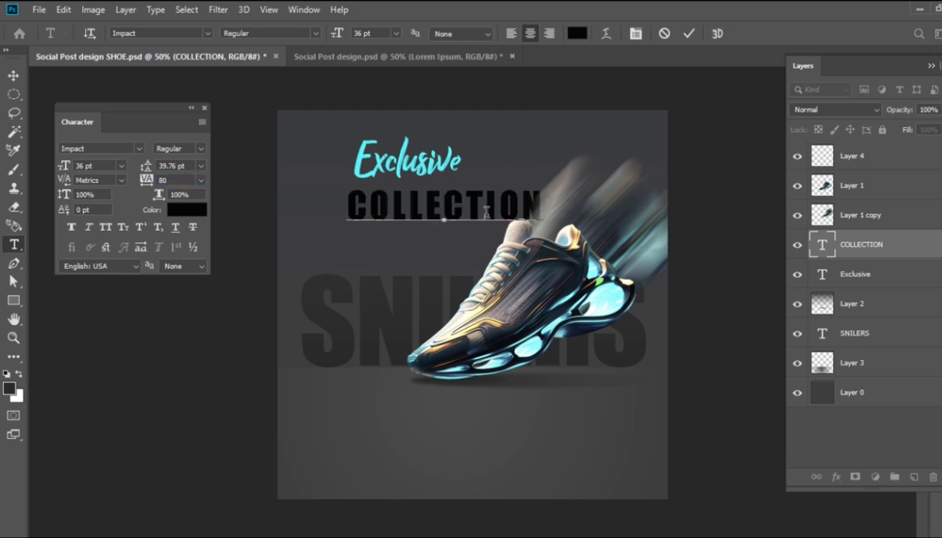
Set the Exclusive text's tracking to 40 and its size to 36 pt
click(900, 271)
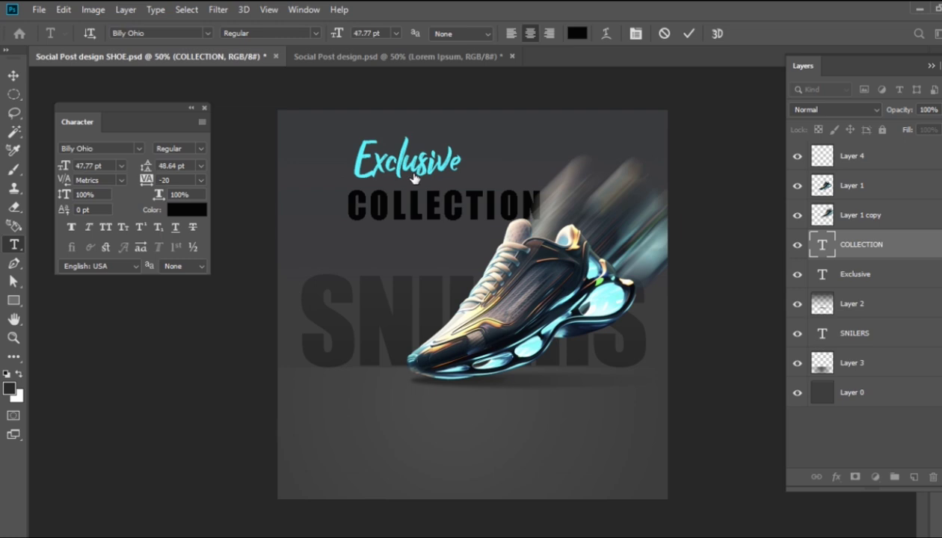
double_click(408, 158)
key(Up)
key(Up)
key(Up)
key(Up)
key(Up)
key(Up)
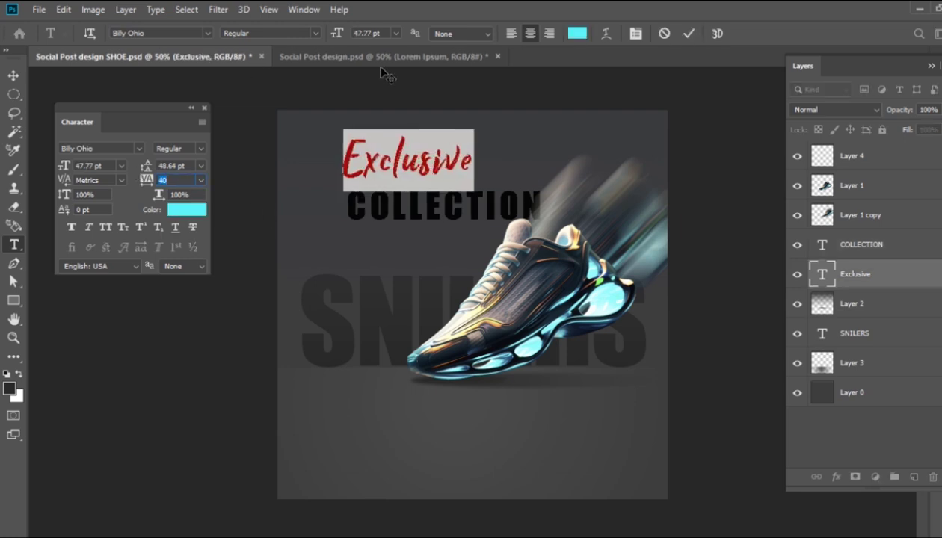
click(395, 33)
click(372, 351)
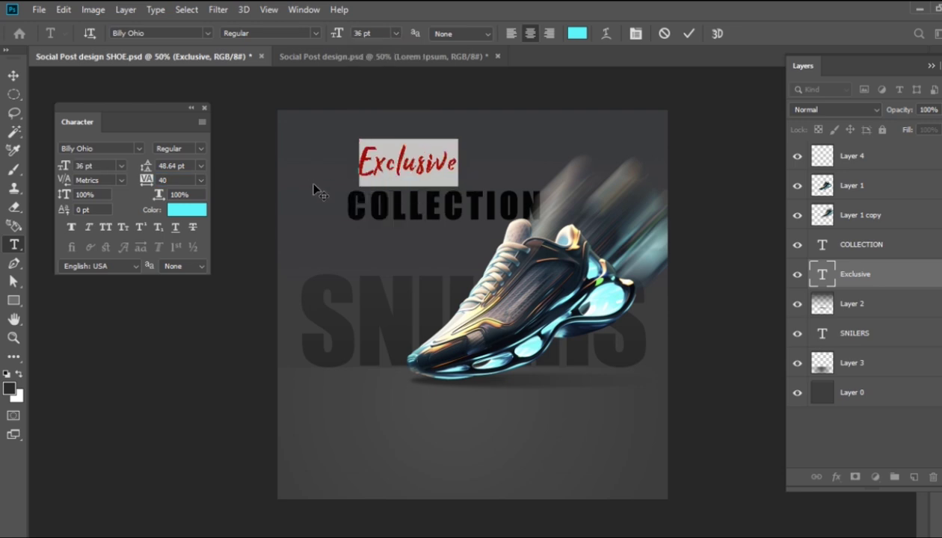
Increase the Exclusive text's tracking to 60 and commit the text edit
click(421, 166)
drag(456, 165, 325, 166)
key(Up)
key(Up)
key(Up)
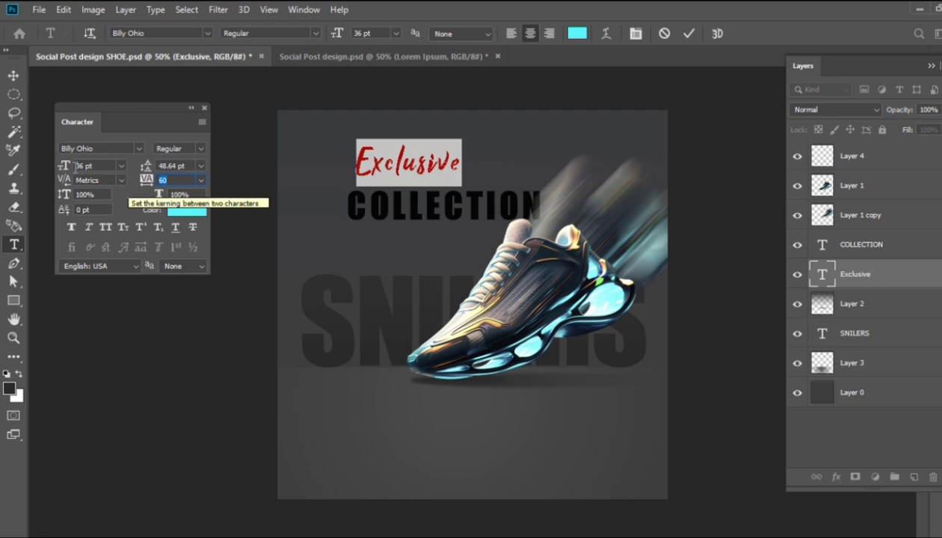
key(m)
key(v)
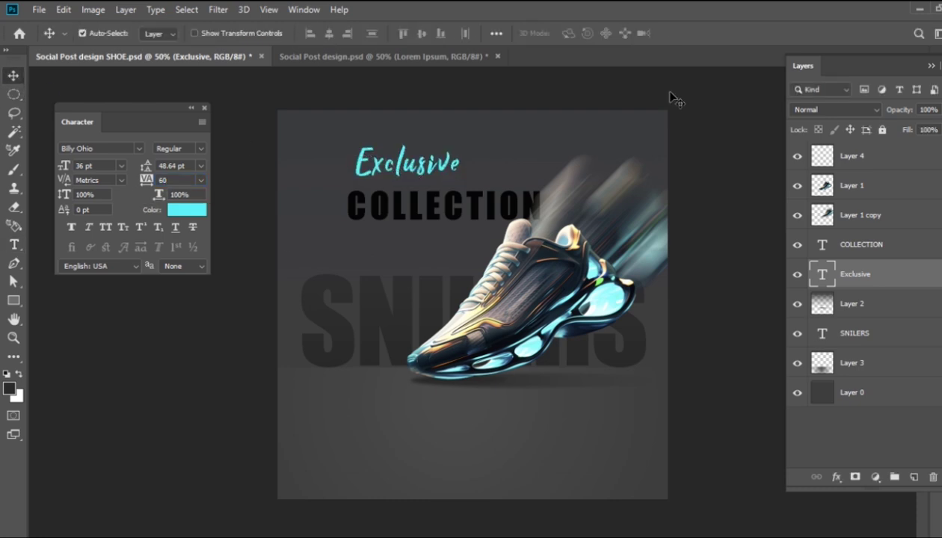
Nudge the Exclusive text down and slightly left so it sits closer to COLLECTION
key(Down)
key(Down)
key(Down)
key(Down)
key(Down)
key(Down)
key(Left)
key(Left)
key(Left)
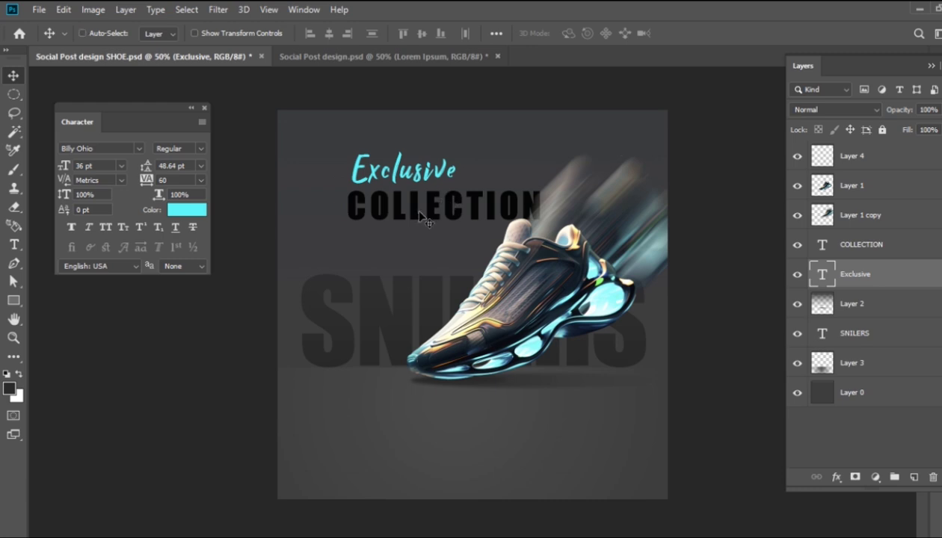
Move the Exclusive and COLLECTION texts up together, clear of the sneaker's tongue
ctrl+click(862, 247)
key(Up)
key(Up)
key(Up)
key(Up)
key(Up)
key(Up)
key(Up)
key(Up)
key(Up)
key(Up)
key(Up)
key(Up)
key(Up)
key(Up)
key(Up)
key(Up)
key(Up)
key(Up)
key(Up)
key(Up)
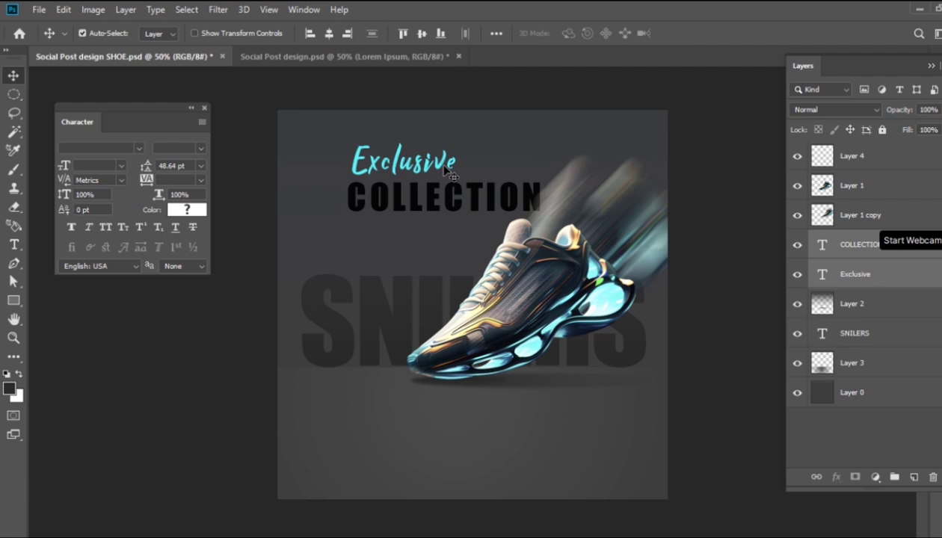
Rotate the motion-blur trail (Layer 1 copy) slightly counter-clockwise, shift it a little right, and close the character settings
click(840, 216)
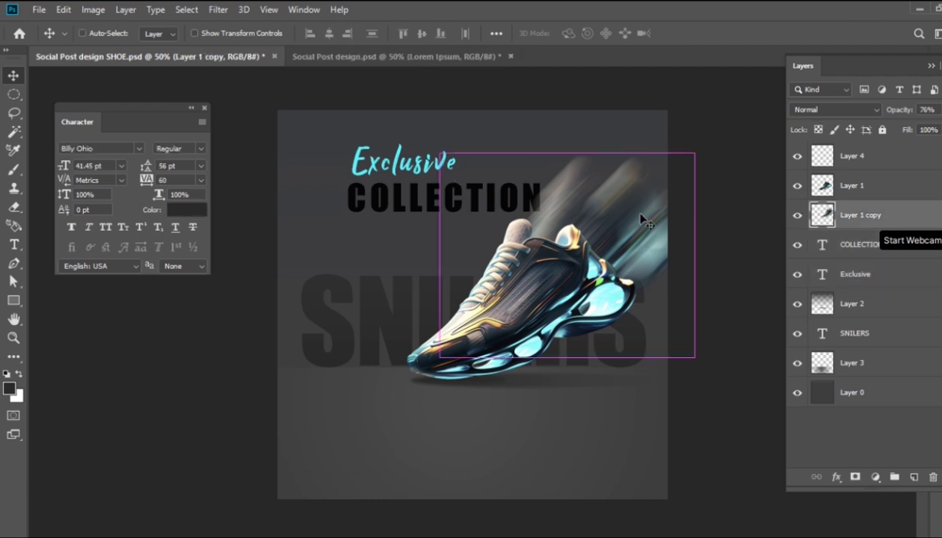
key(ctrl+t)
mouse_move(707, 155)
mouse_down()
mouse_move(680, 146)
mouse_move(694, 143)
mouse_up()
drag(663, 232, 672, 235)
key(Return)
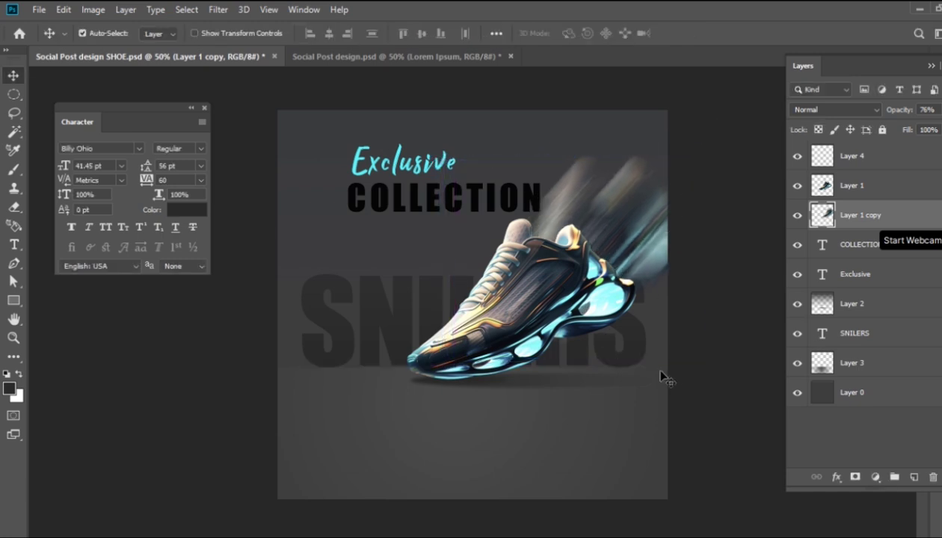
click(204, 108)
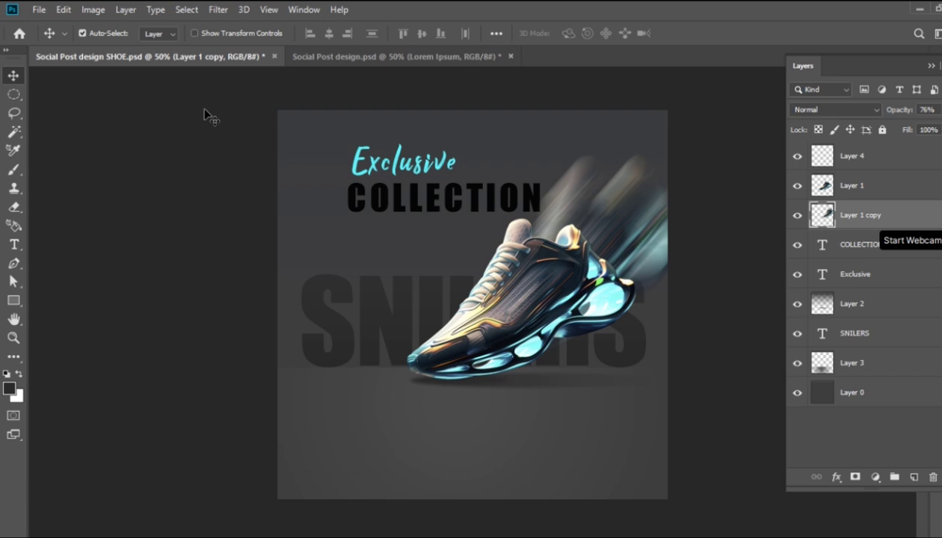
Add a two-line text below the sneaker's toe reading 10% on the first line and OF on the second
key(t)
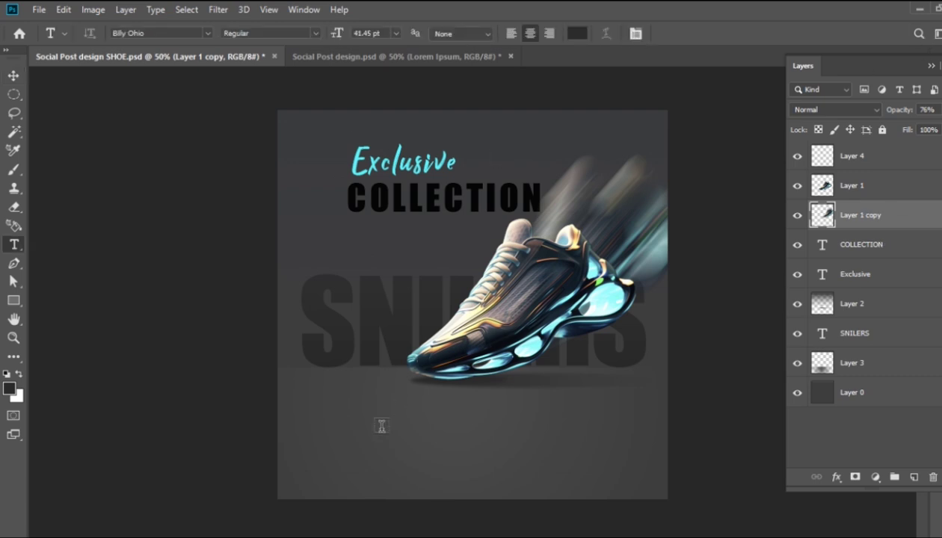
click(410, 415)
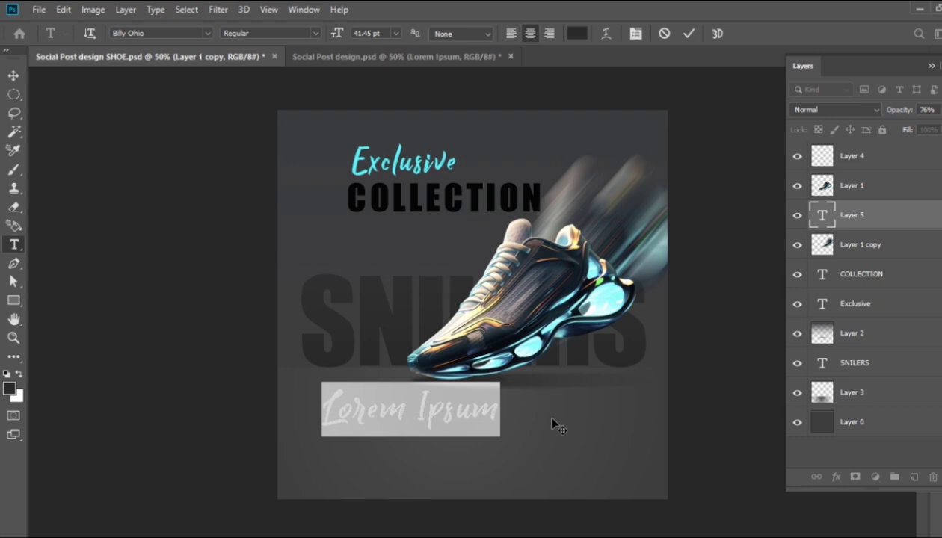
text(10)
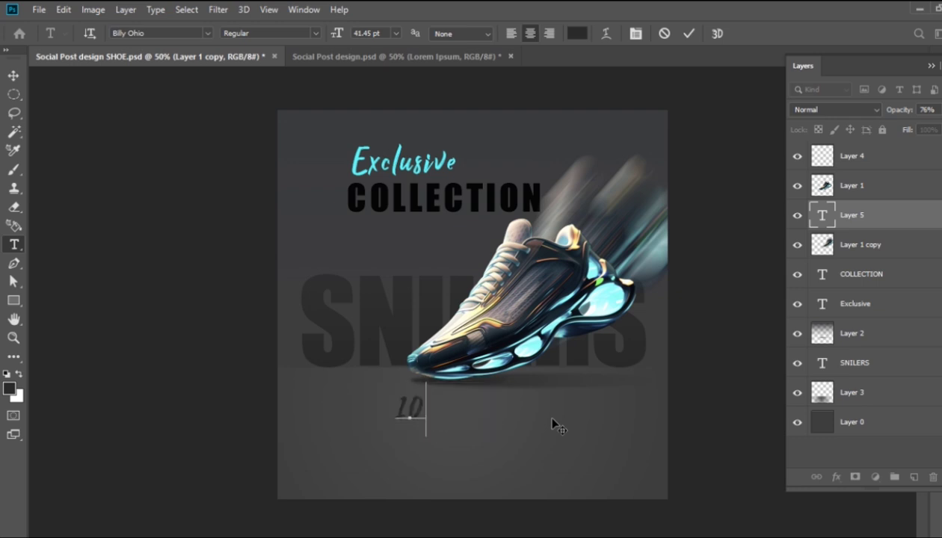
text(%)
key(Return)
text(of)
key(BackSpace)
key(BackSpace)
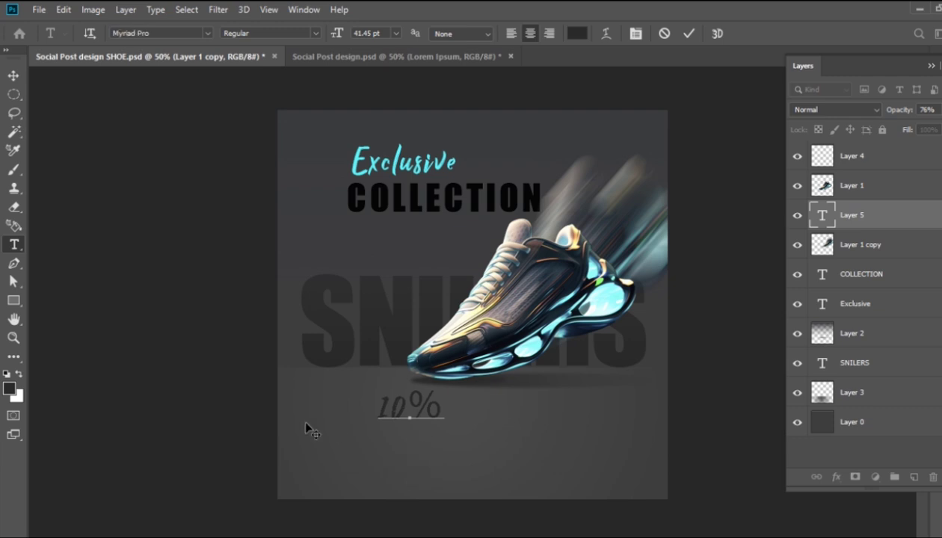
text(OF)
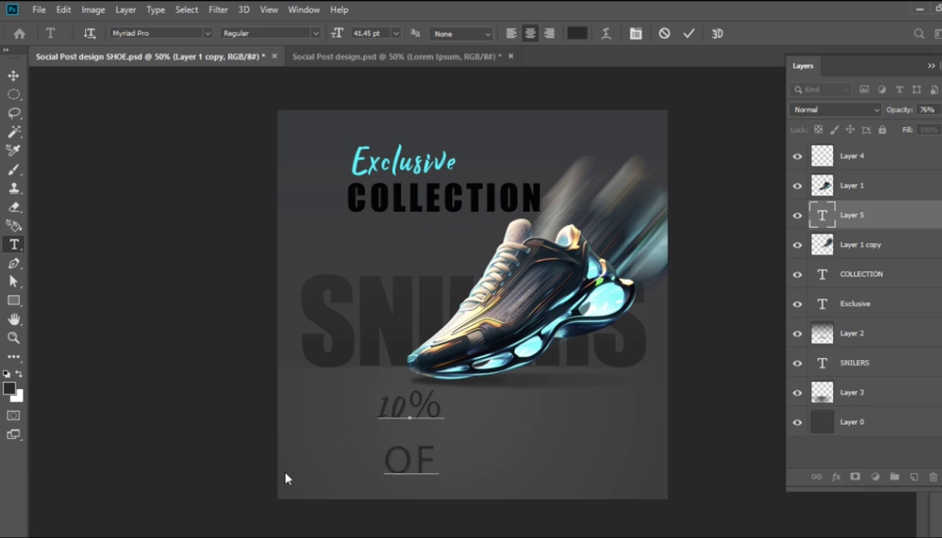
Change the discount text's font to Lemon/Milk and complete its second line to read OFF
mouse_move(436, 459)
mouse_down()
mouse_move(376, 410)
mouse_move(407, 457)
mouse_move(438, 460)
mouse_up()
click(373, 409)
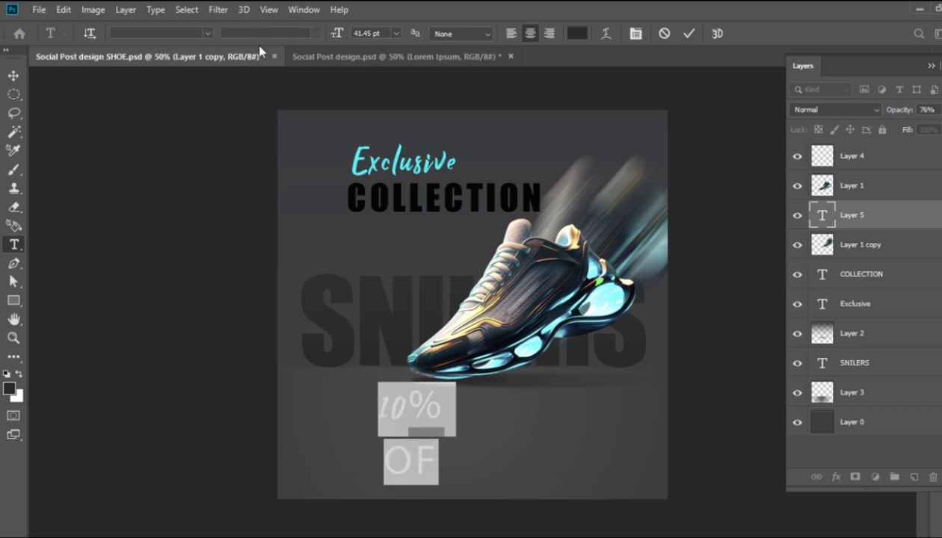
click(187, 34)
text(LE)
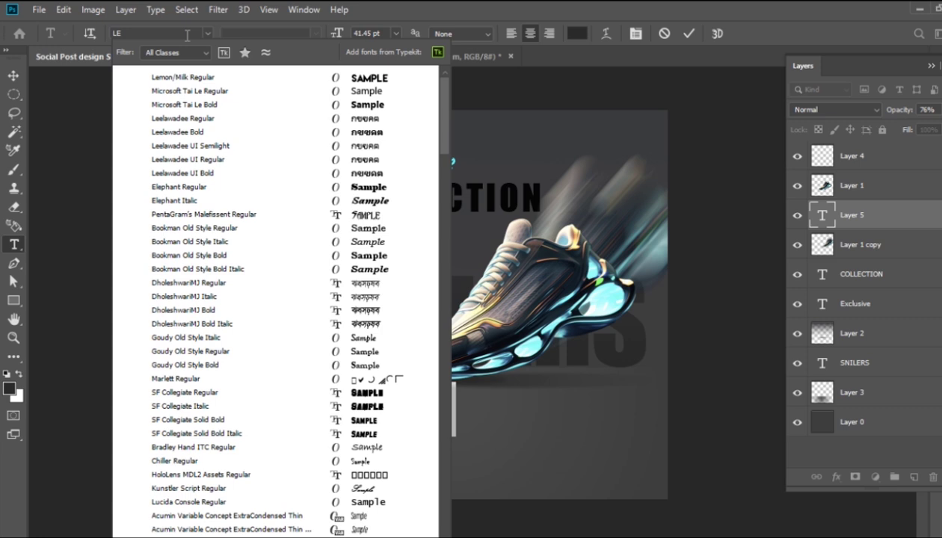
key(Return)
click(441, 460)
text(FF)
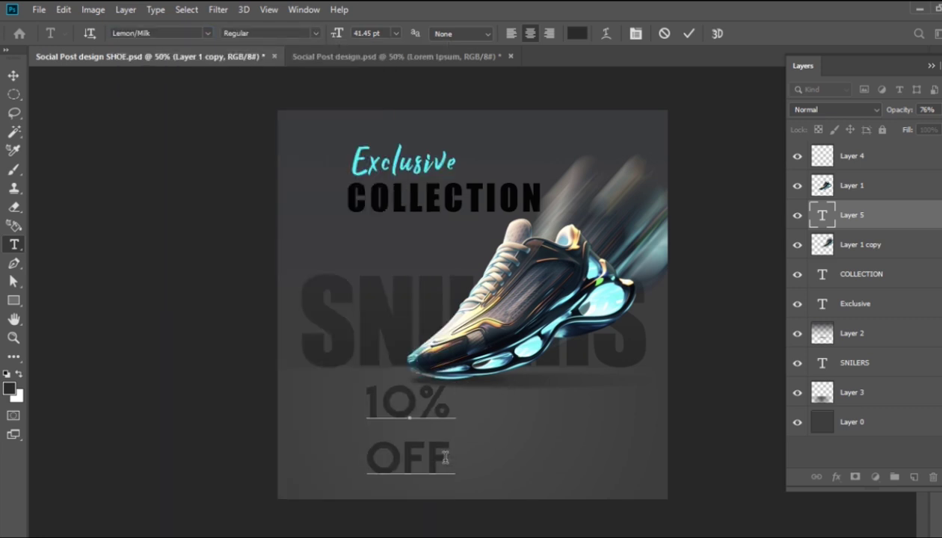
Set the leading of the two-line 10% OFF text to 40 pt in the character settings
drag(449, 457, 363, 410)
click(304, 9)
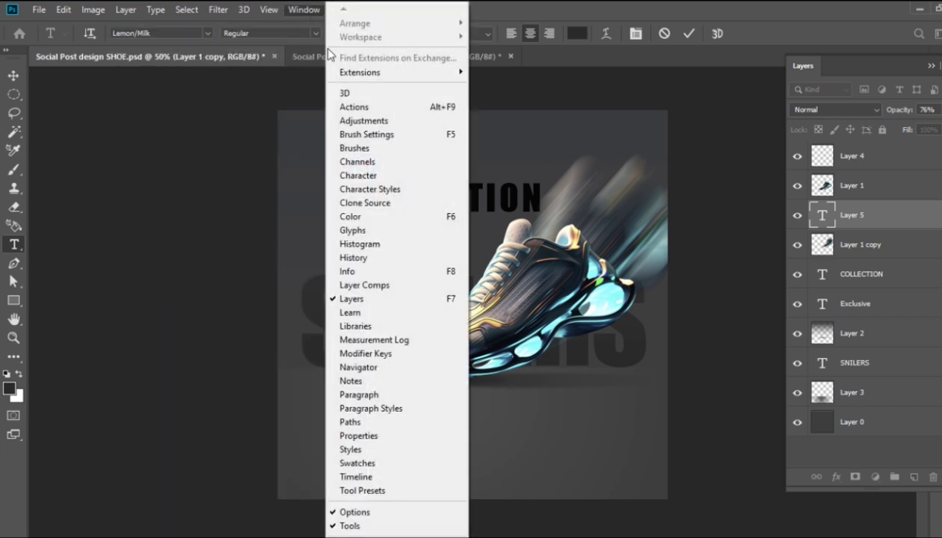
click(398, 173)
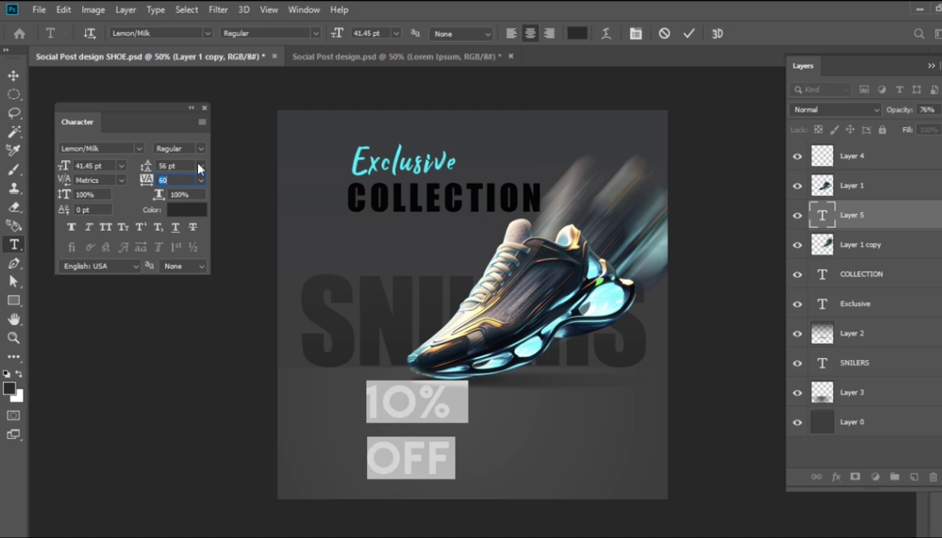
drag(142, 167, 141, 169)
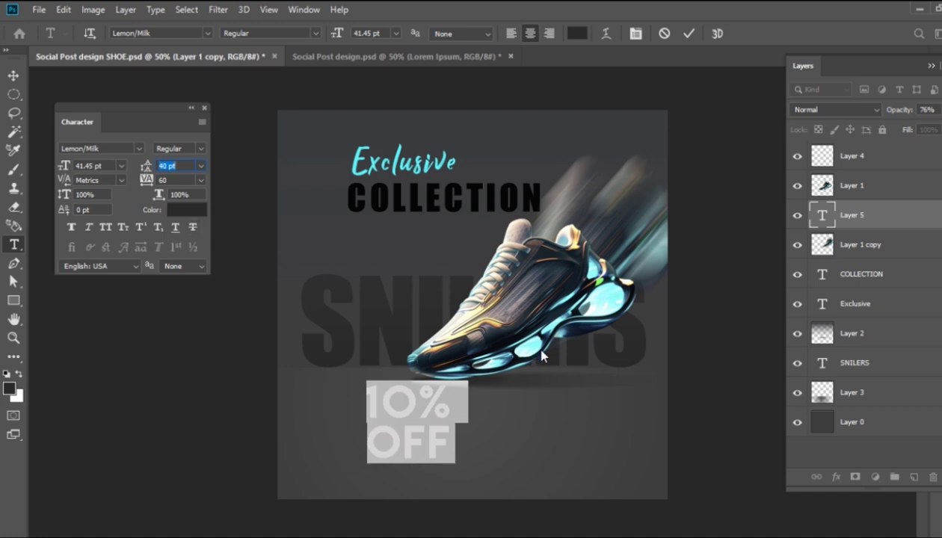
click(410, 447)
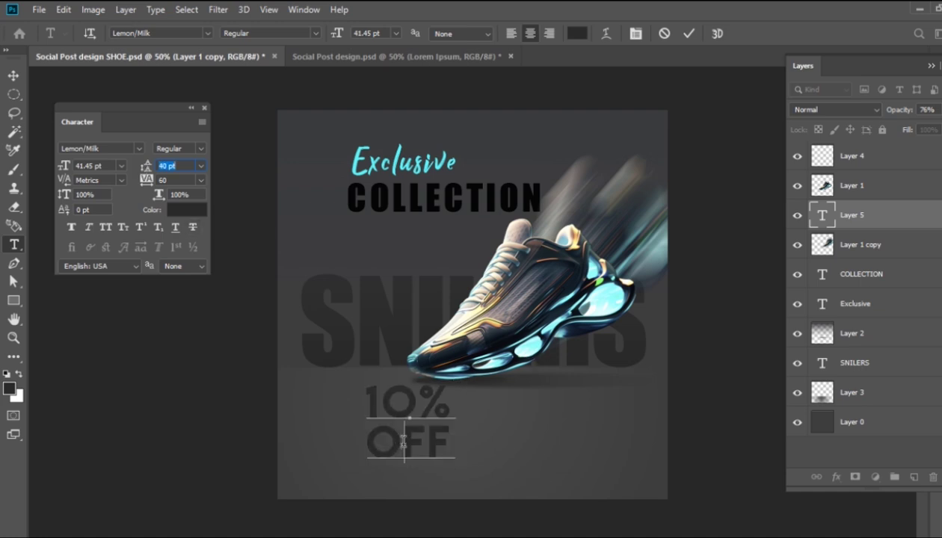
Shrink the 10% OFF text to 27.45 pt with 31 pt leading and move it below the S of SNILERS
drag(442, 447, 364, 406)
key(ctrl+shift+comma)
key(ctrl+shift+comma)
key(ctrl+shift+comma)
key(ctrl+shift+comma)
key(ctrl+shift+comma)
key(ctrl+shift+comma)
key(ctrl+shift+comma)
click(179, 168)
key(Down)
key(Down)
key(Down)
key(Down)
key(Down)
key(Down)
key(Down)
key(Down)
key(Down)
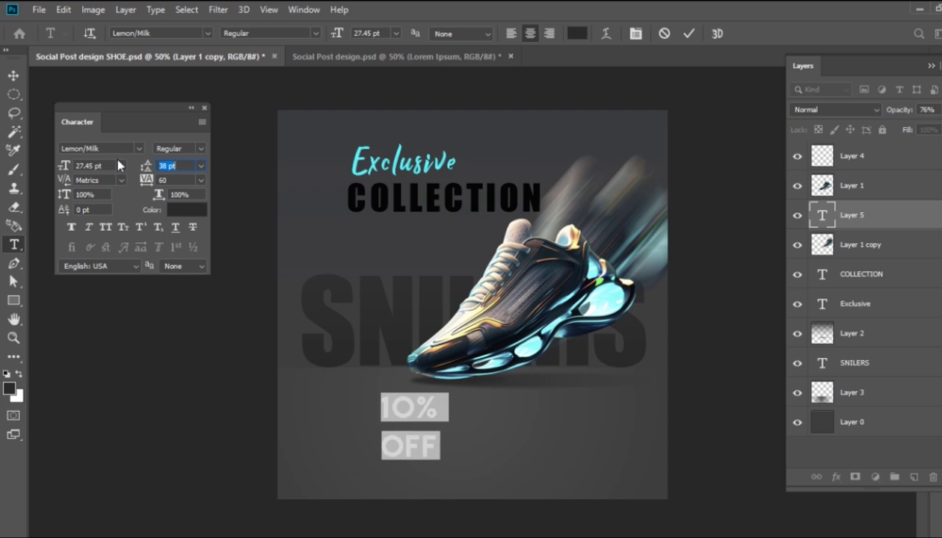
click(14, 75)
drag(414, 419, 351, 425)
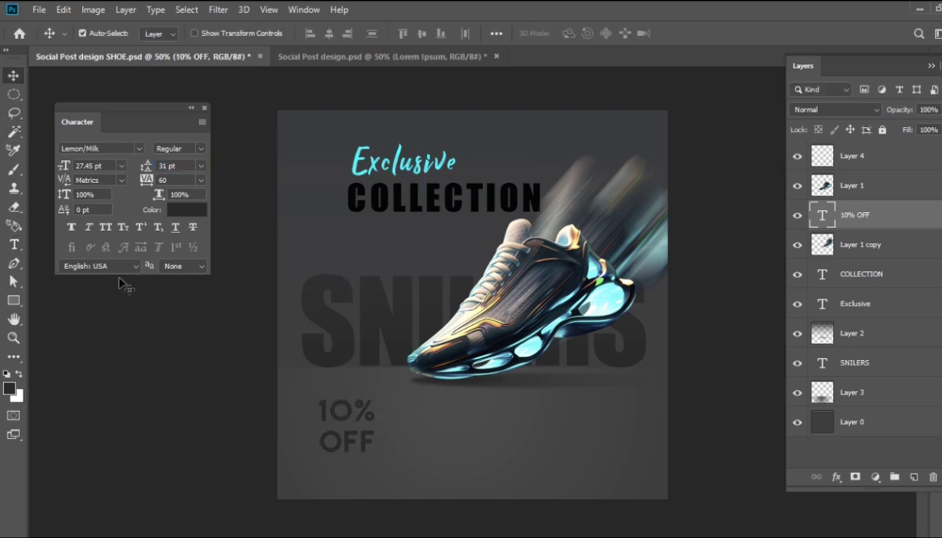
Reduce the 10% OFF text to 23.45 pt with 25 pt leading and shift it slightly down
click(13, 244)
drag(373, 447, 318, 398)
key(ctrl+shift+comma)
key(ctrl+shift+comma)
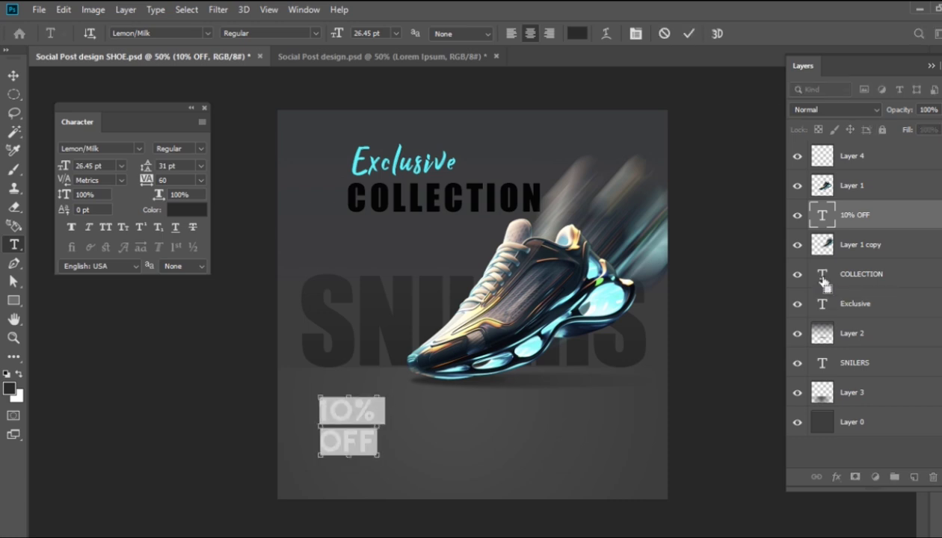
click(183, 166)
key(Down)
key(Down)
key(Down)
key(Down)
key(Down)
key(Down)
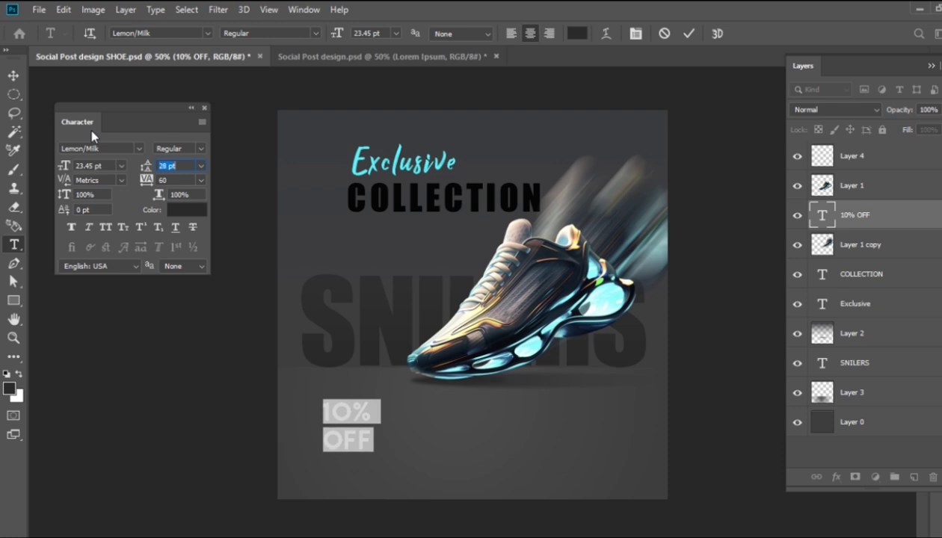
click(346, 424)
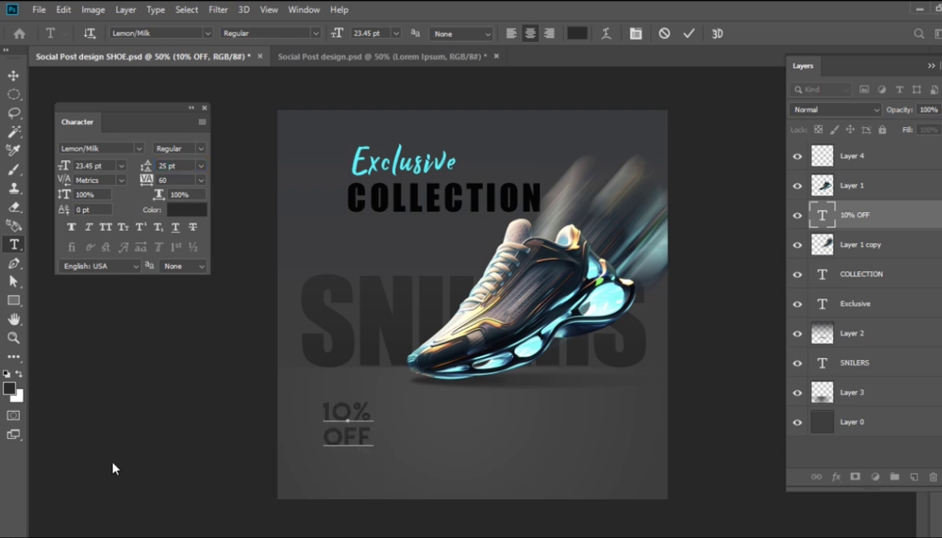
click(13, 77)
drag(345, 422, 348, 439)
click(202, 418)
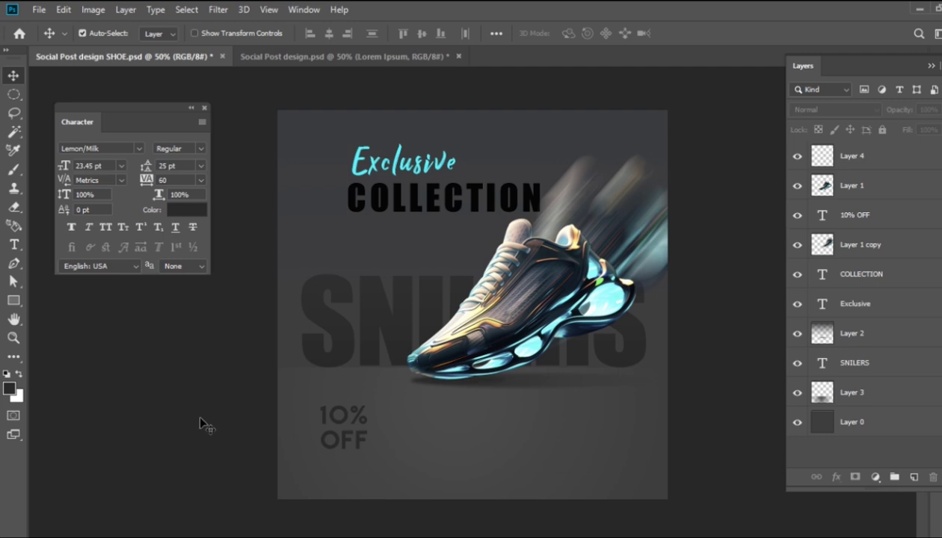
Recolor both lines of the 10% OFF text mid-grey (#767777)
click(14, 244)
drag(370, 439, 312, 408)
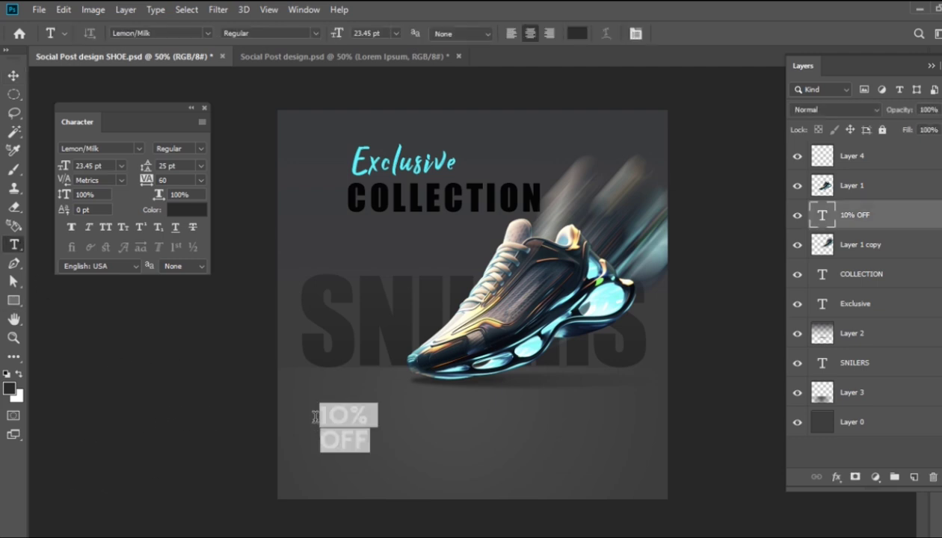
click(9, 389)
click(470, 399)
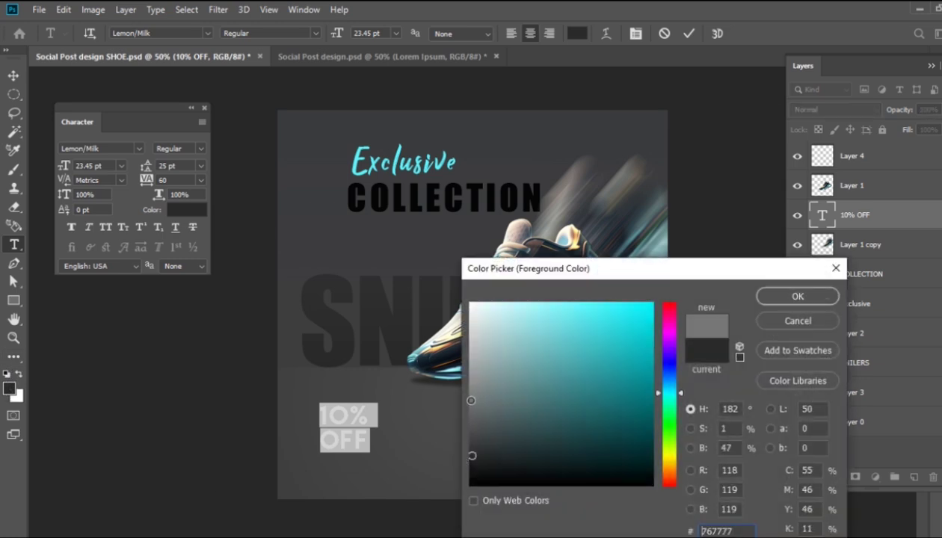
click(799, 297)
click(369, 421)
key(ctrl+a)
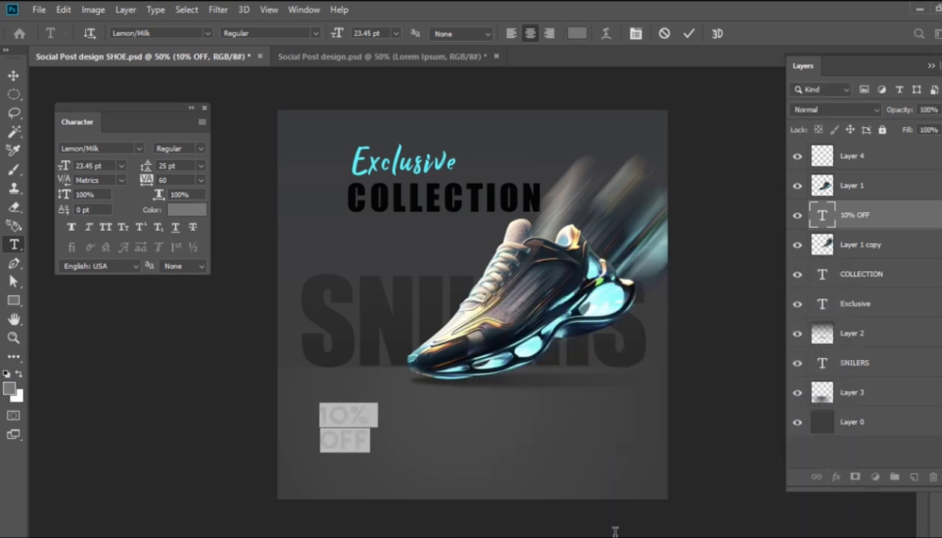
Add a near-black (#060606) drop shadow to the 10% OFF text with 5 px distance and 6 px size
click(836, 479)
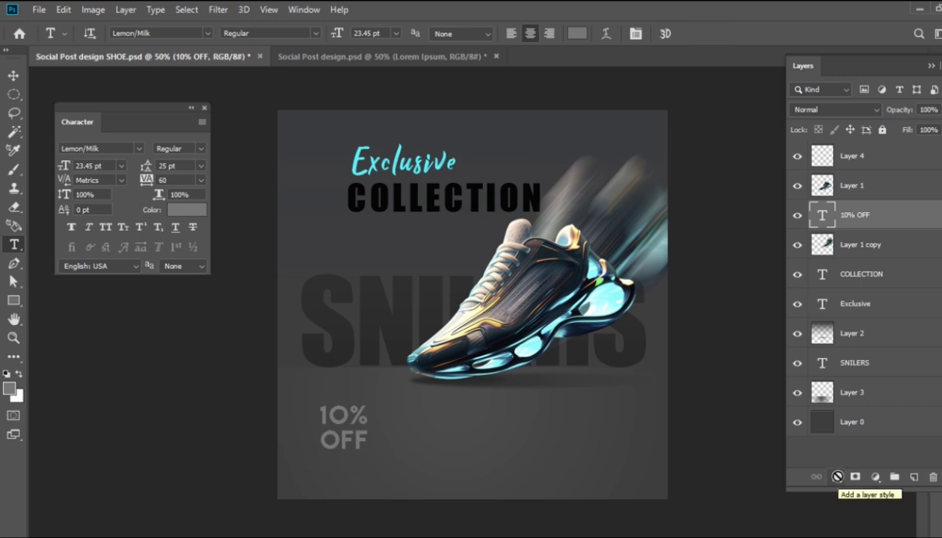
click(836, 479)
click(830, 467)
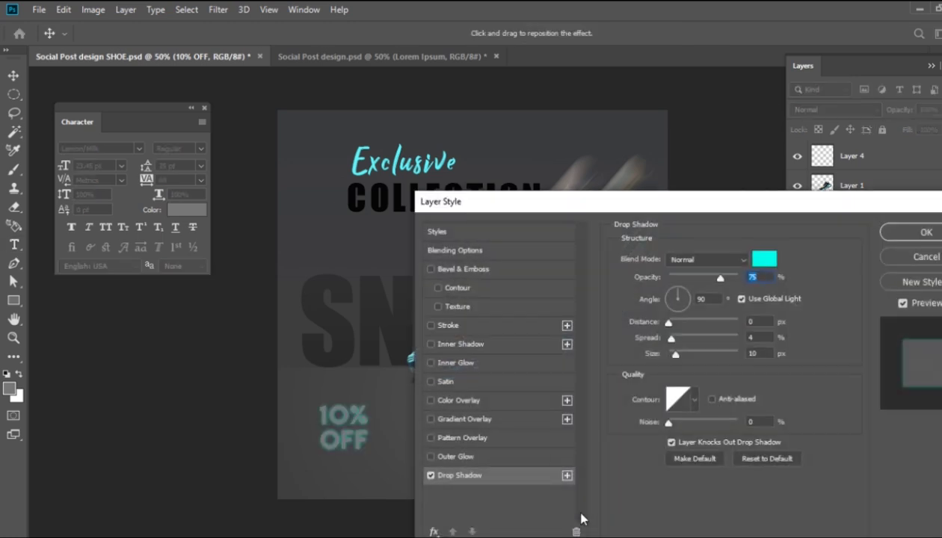
click(770, 264)
click(493, 482)
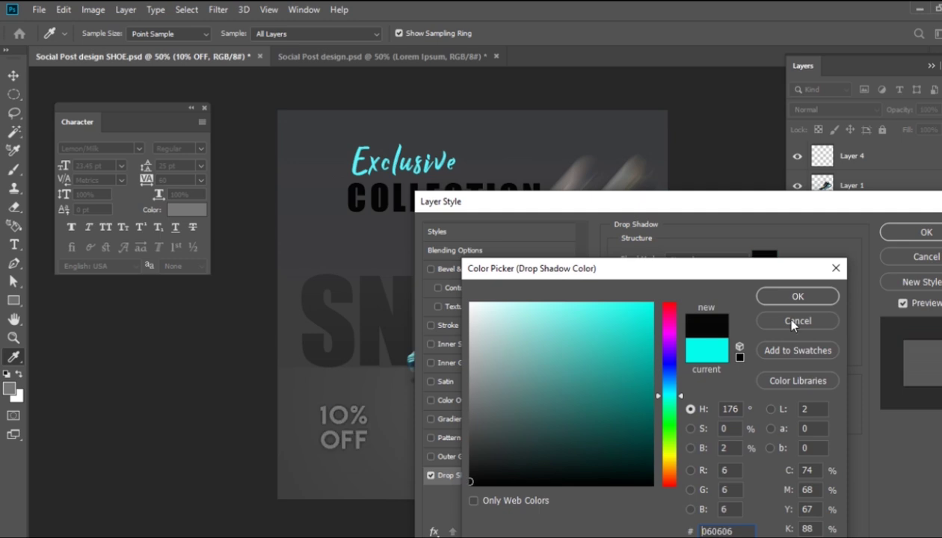
click(799, 297)
drag(669, 323, 674, 355)
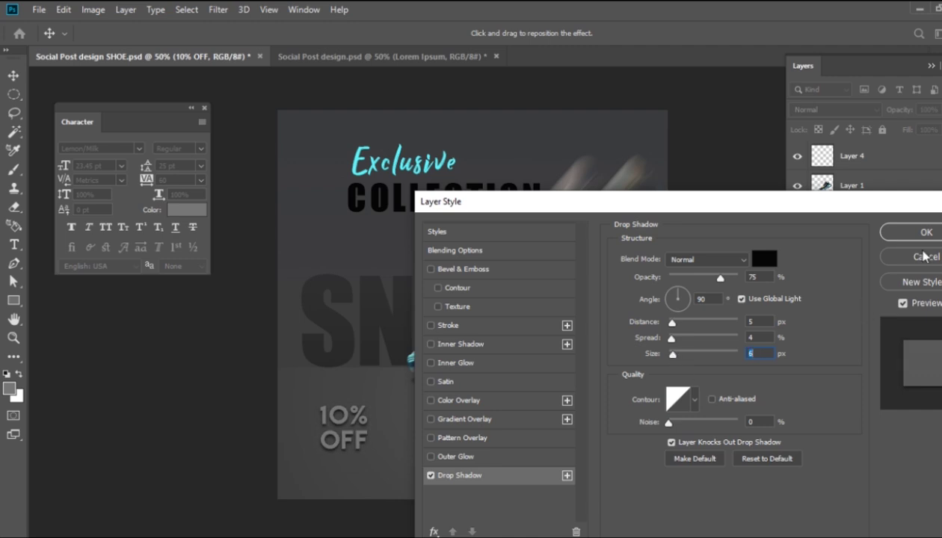
click(915, 233)
Select a thin vertical strip just left of the 10% OFF text, as tall as both lines, and add a new layer
drag(13, 95, 75, 95)
scroll(329, 385, up, 5)
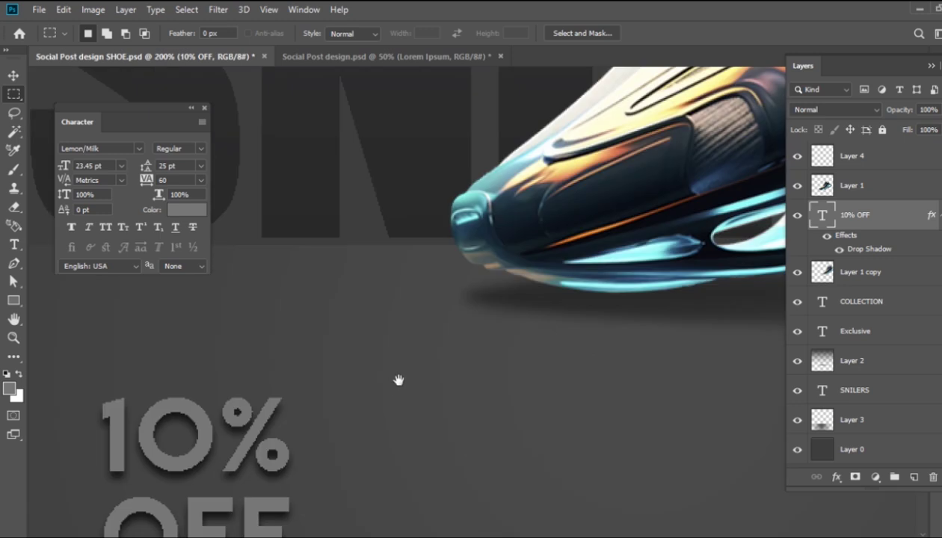
scroll(325, 215, down, 3)
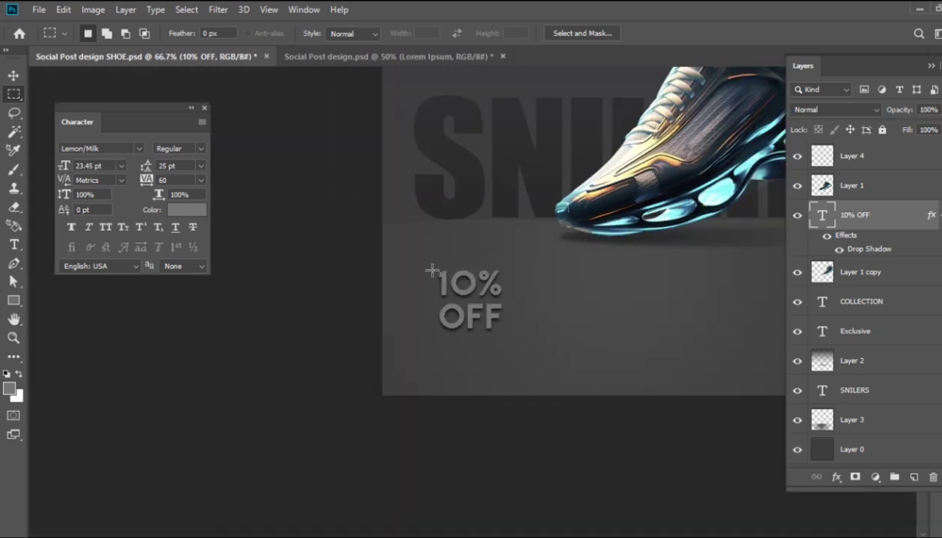
drag(423, 272, 426, 329)
click(913, 477)
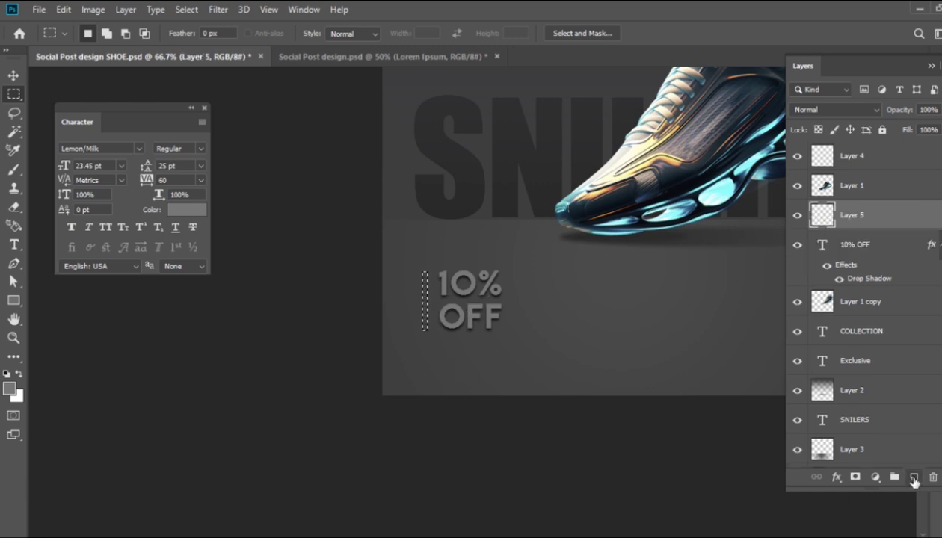
Fill the thin strip with orange and place a copy of it on the right side of the 10% OFF text
click(9, 388)
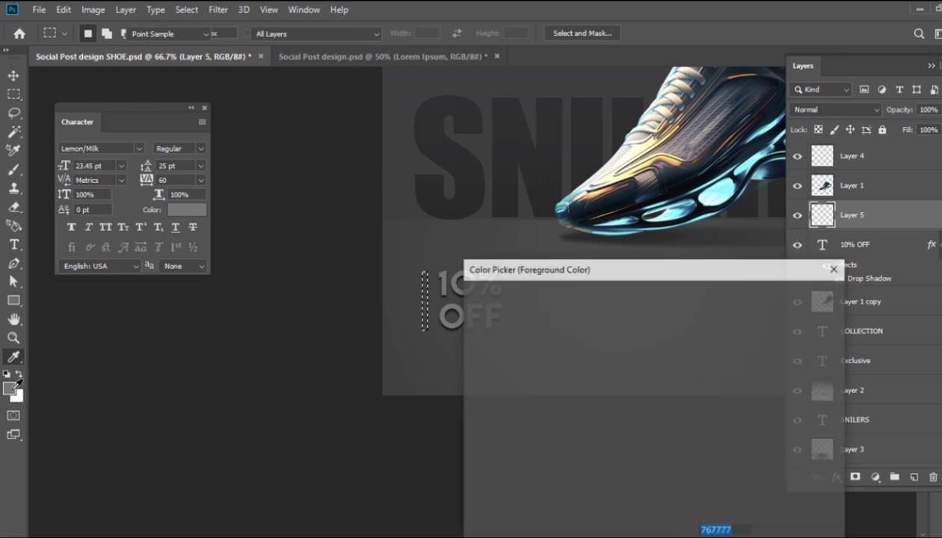
click(669, 463)
drag(669, 462, 669, 475)
click(629, 305)
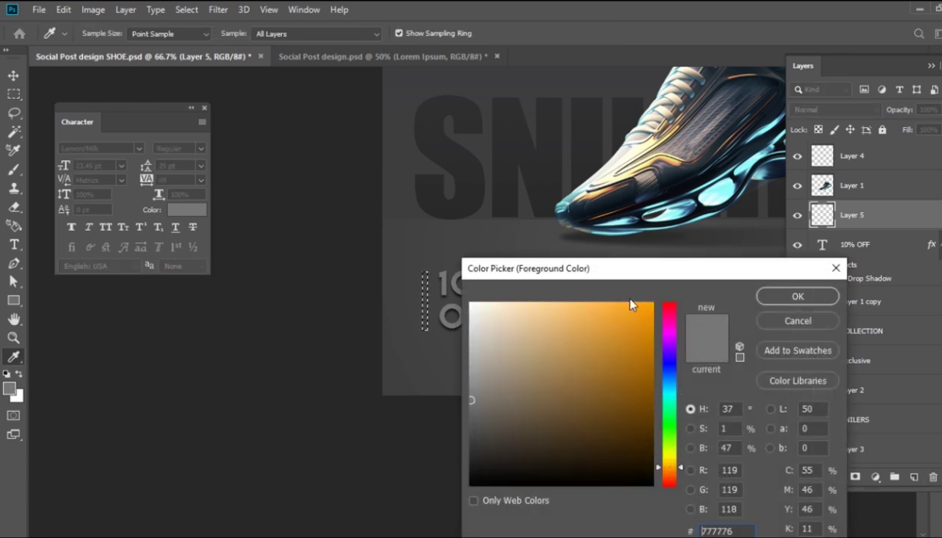
click(777, 297)
key(alt+BackSpace)
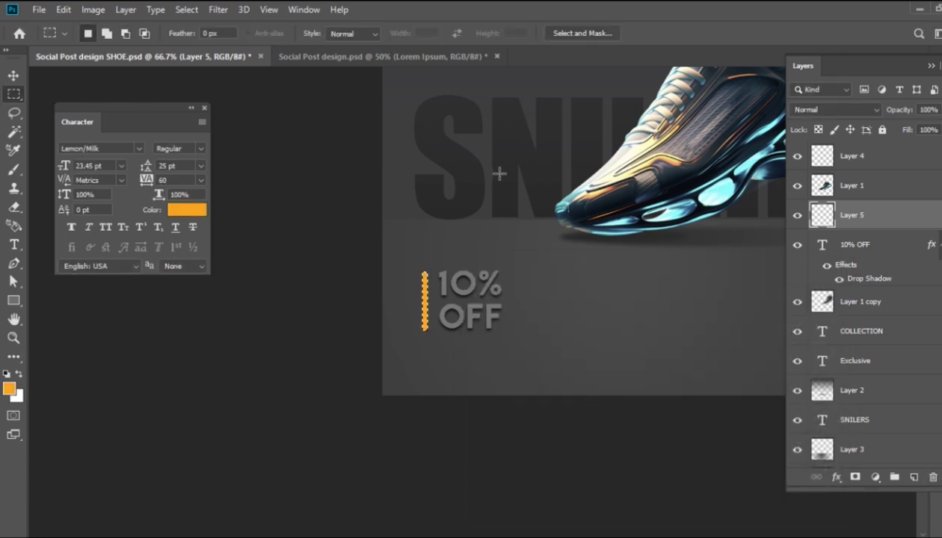
drag(426, 310, 515, 309)
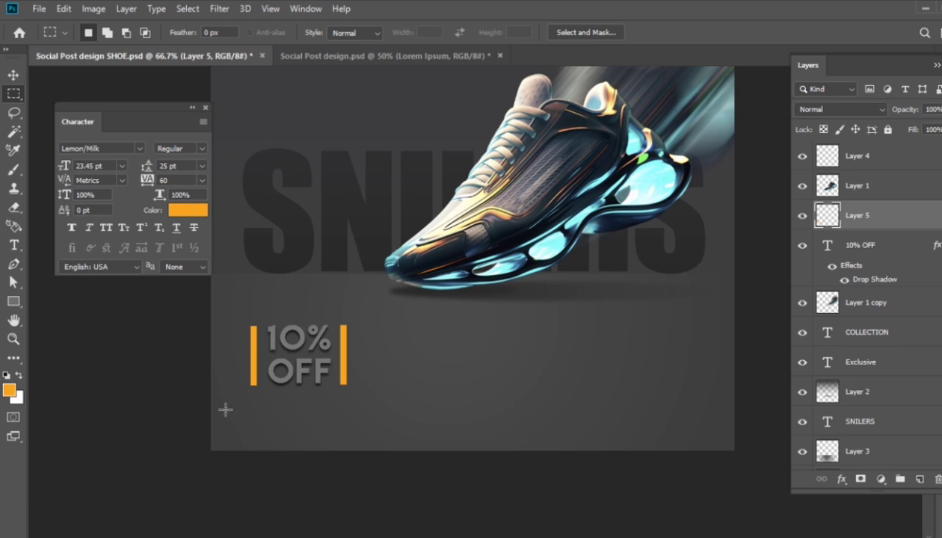
Add a two-line orange text below the sneaker reading ORDER NOW, with the phone number on the second line
click(13, 246)
click(499, 352)
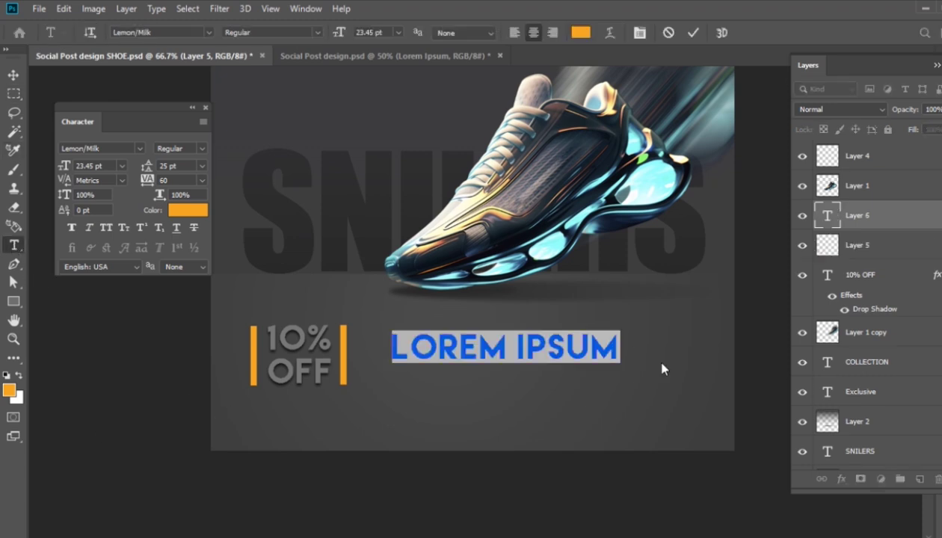
text(ORDER)
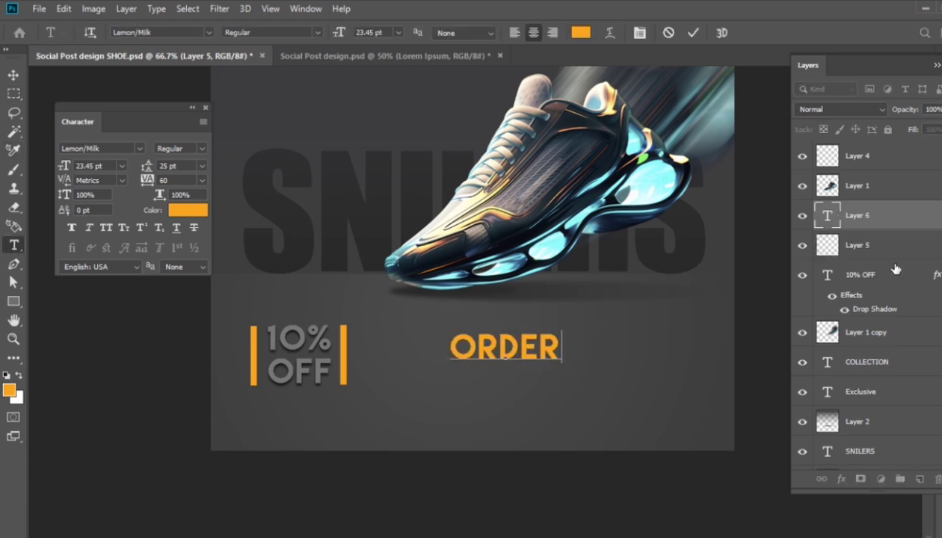
text( NOW )
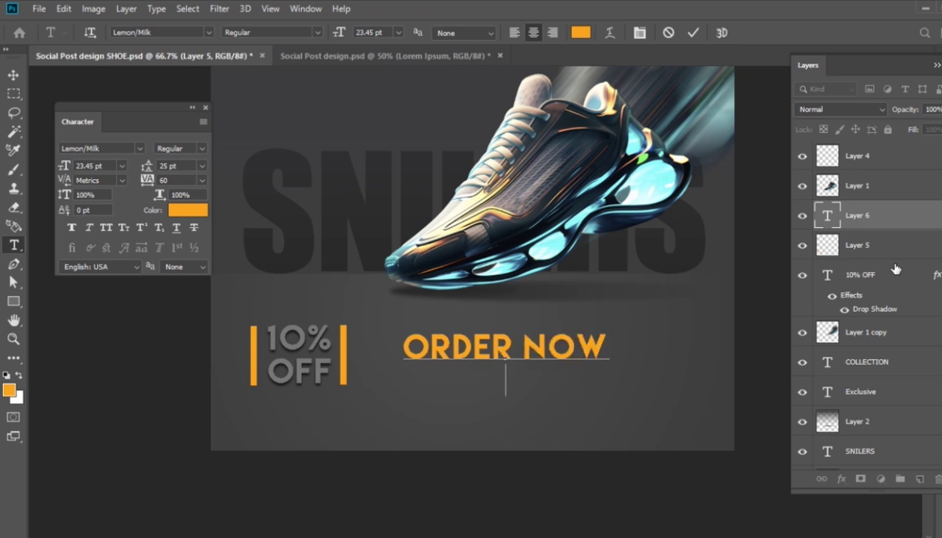
text(00123456)
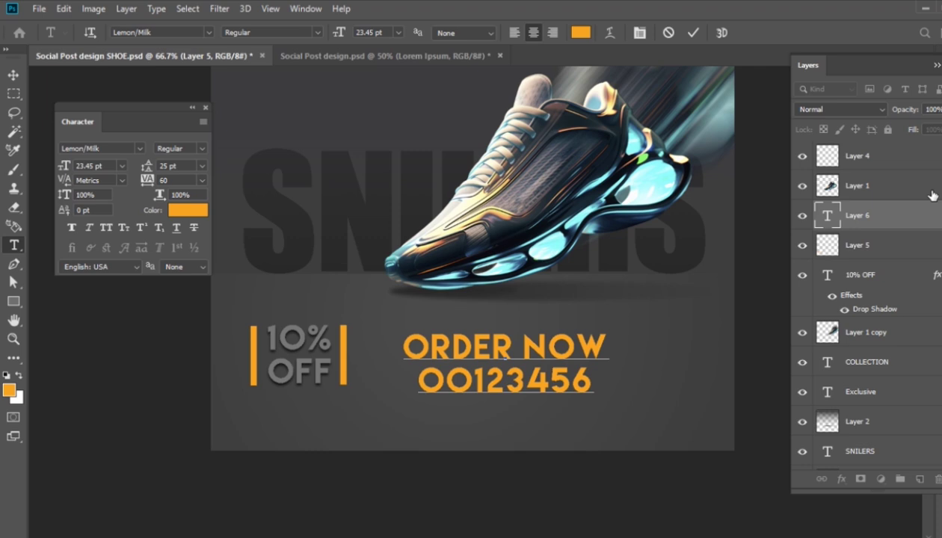
text(7)
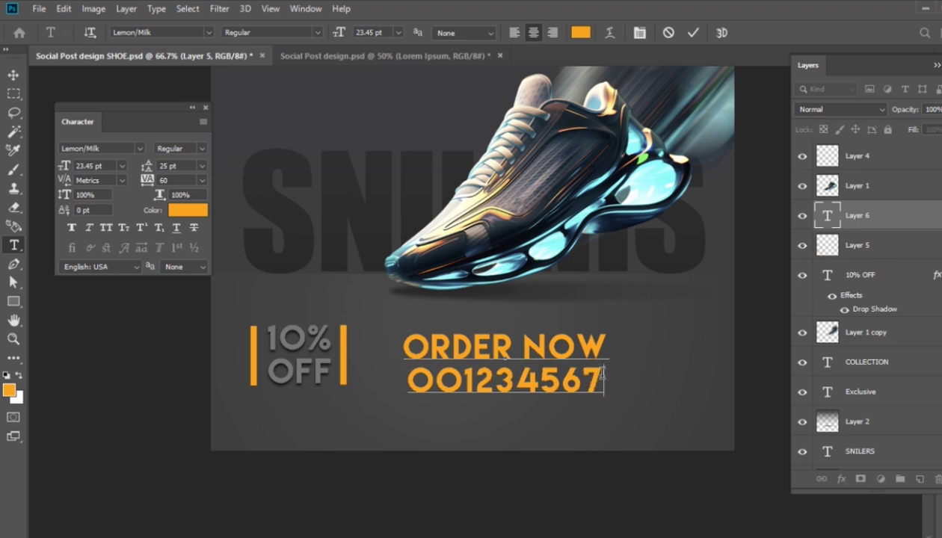
Reduce the ORDER NOW text to 12.45 pt with 14 pt leading
drag(602, 375, 376, 347)
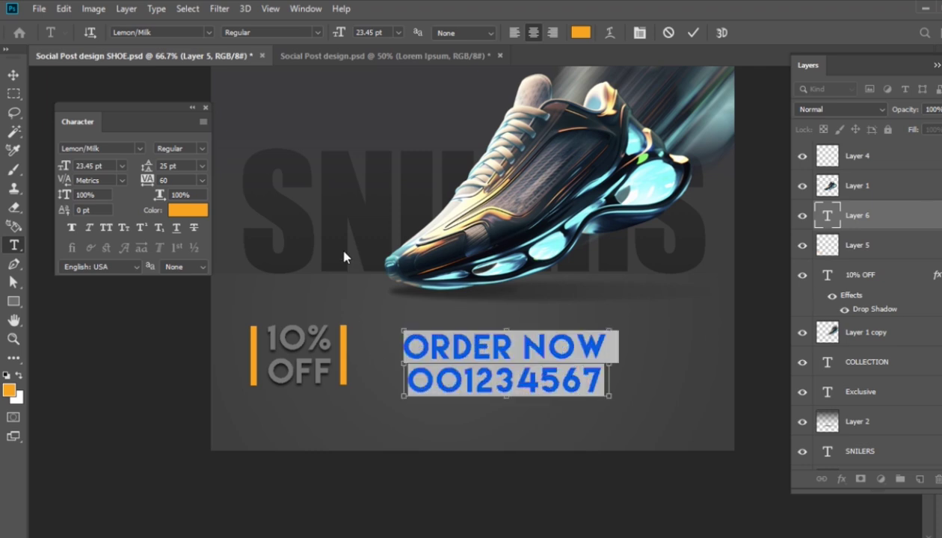
key(ctrl+alt+shift+comma)
key(ctrl+shift+comma)
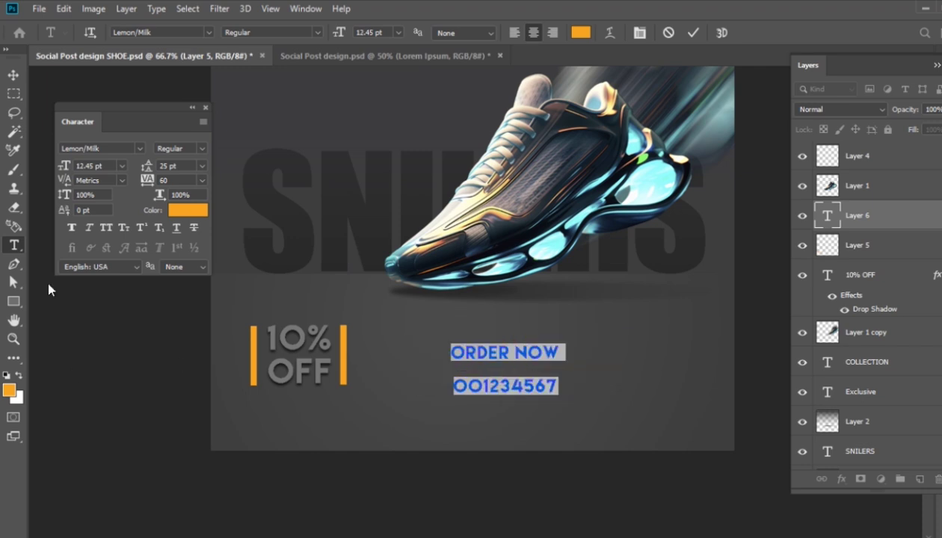
click(195, 164)
key(Down)
key(Down)
key(Down)
key(Down)
key(Down)
key(Down)
key(Down)
key(Down)
key(Down)
key(Down)
key(Down)
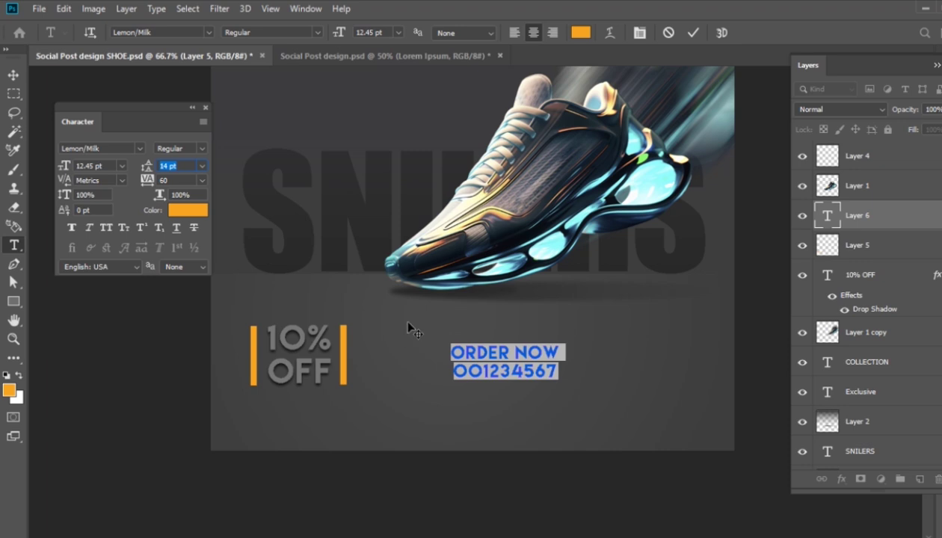
Move the ORDER NOW text toward the poster's lower-right corner and enlarge its phone number line to 13.45 pt
drag(532, 368, 558, 390)
key(ctrl+shift+period)
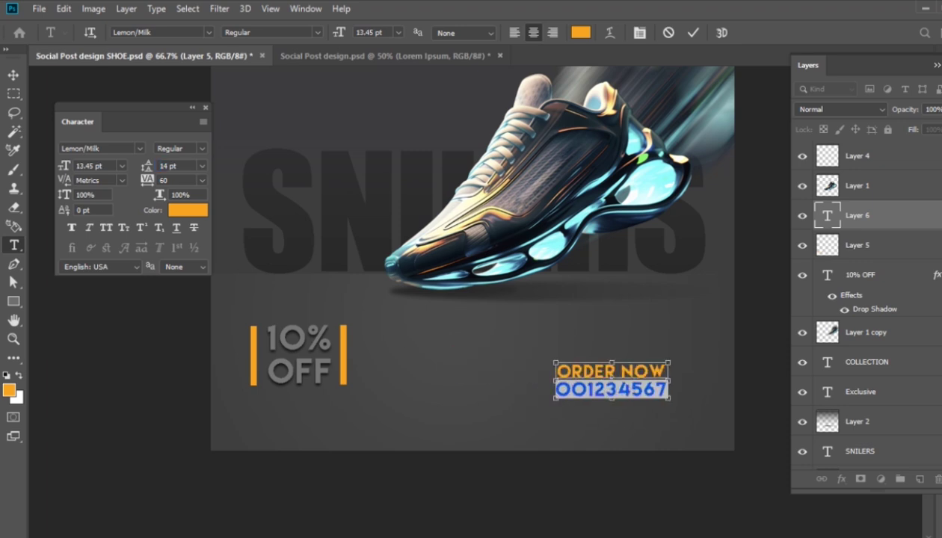
click(648, 389)
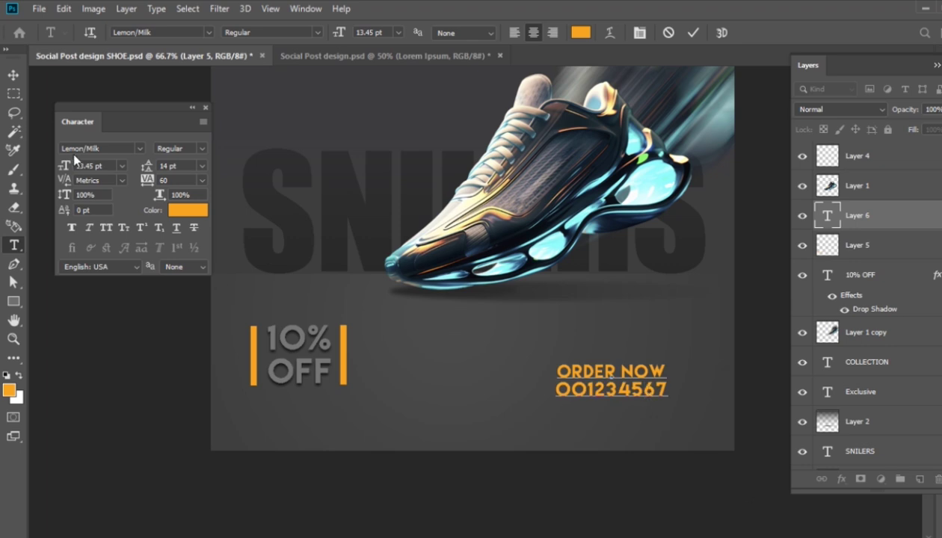
key(ctrl+Return)
key(i)
key(ctrl+1)
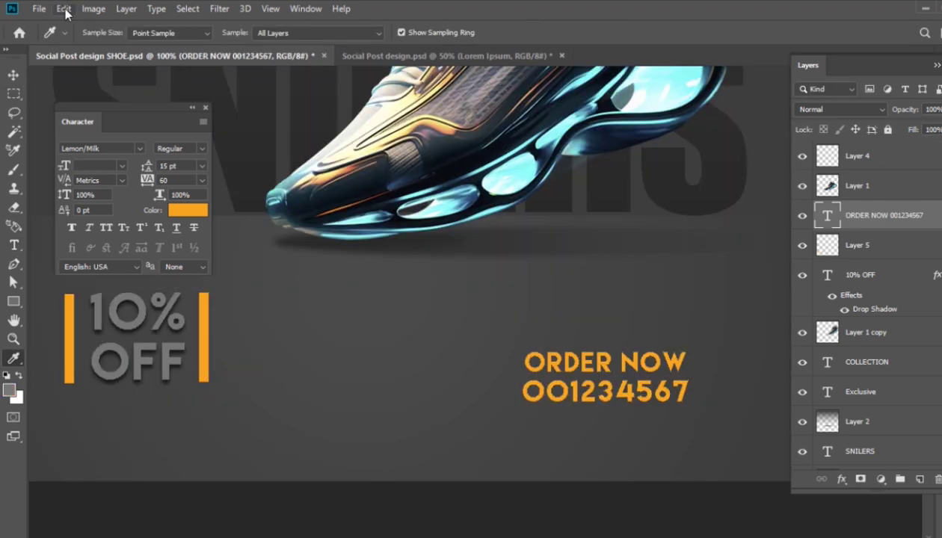
Recolour the phone number line under ORDER NOW to the same grey as the 10% OFF text
key(t)
drag(680, 390, 509, 392)
click(13, 390)
click(787, 294)
key(Right)
drag(695, 402, 514, 392)
Add a Drop Shadow effect to the ORDER NOW text layer
click(842, 480)
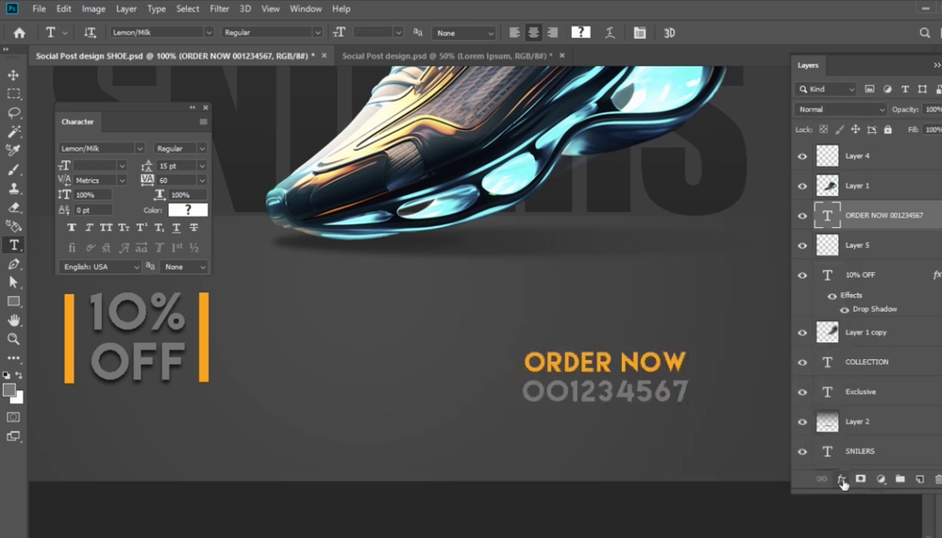
click(842, 481)
drag(98, 276, 98, 274)
click(354, 182)
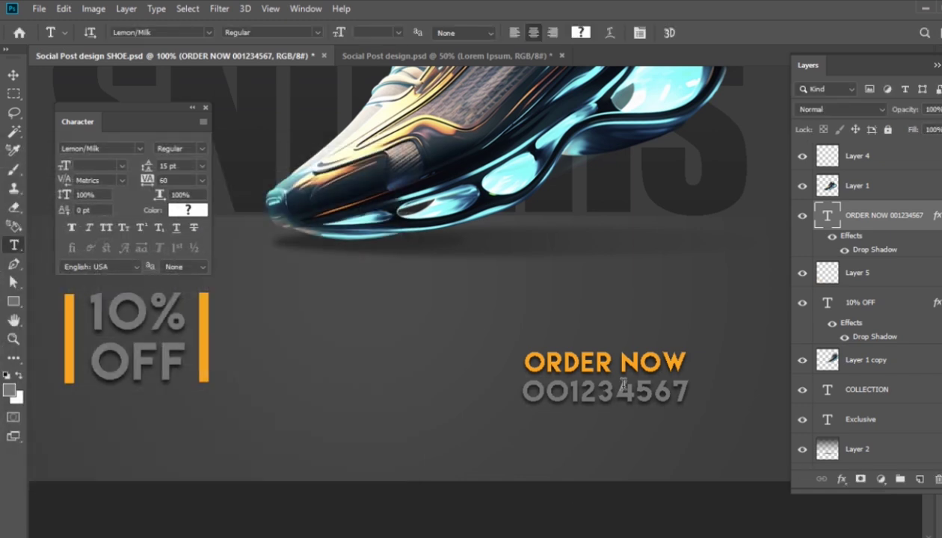
Fill a thin vertical strip left of the ORDER NOW text with grey on a new layer and place a copy on the text's right side
key(m)
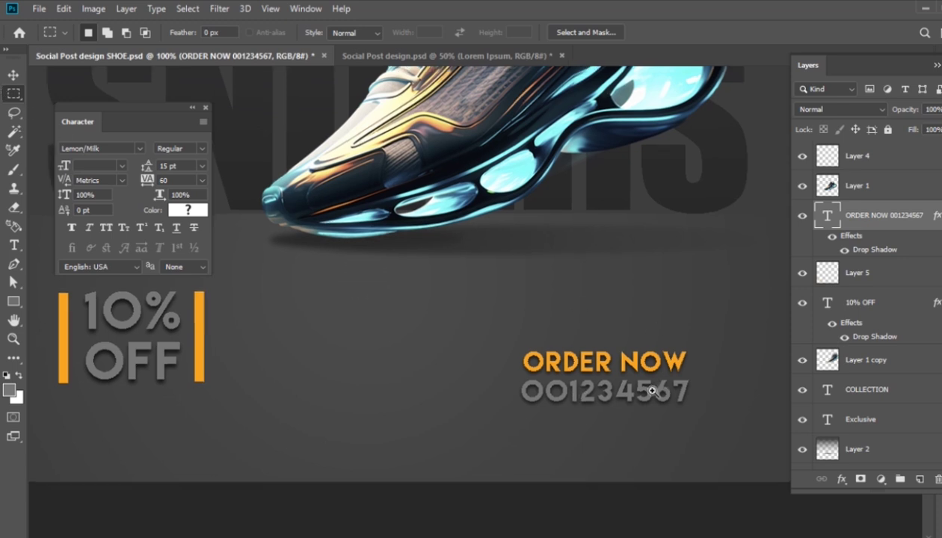
scroll(655, 389, up, 3)
scroll(604, 284, down, 3)
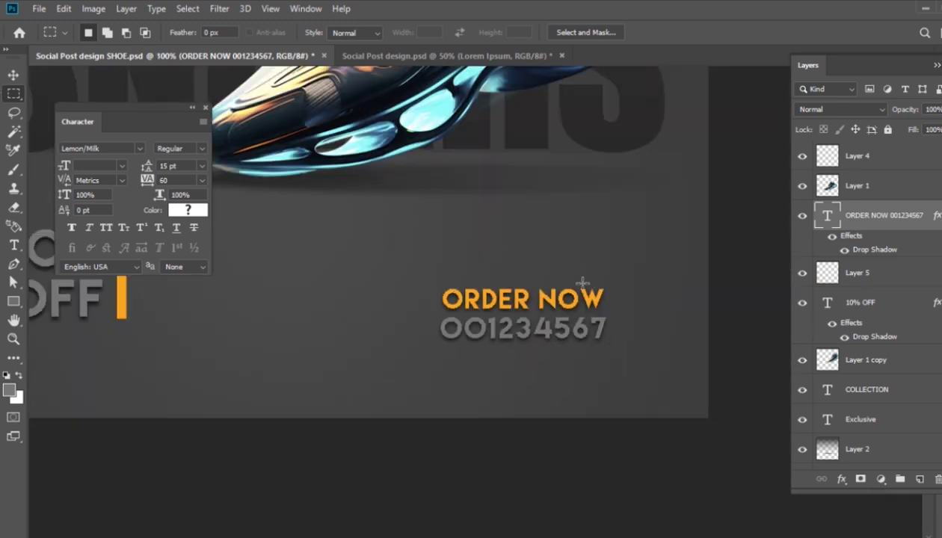
drag(423, 289, 431, 342)
click(920, 479)
key(alt+BackSpace)
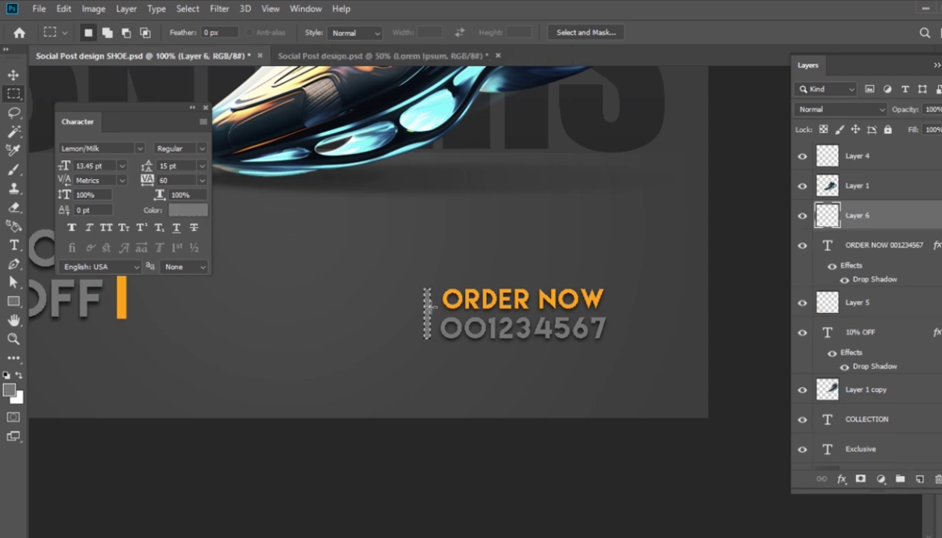
drag(426, 316, 618, 317)
key(alt+BackSpace)
key(ctrl+d)
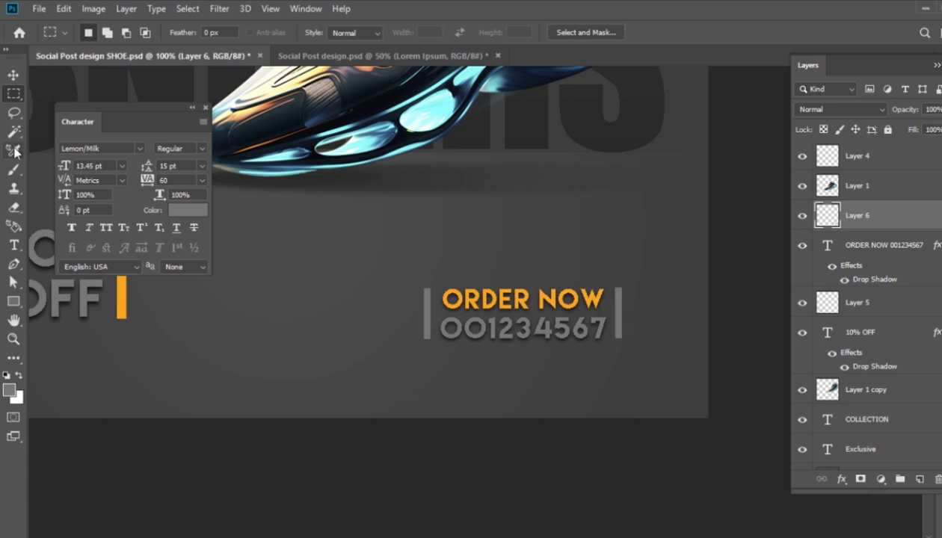
Select the left grey bar beside the ORDER NOW text and shift it slightly closer to the text
click(14, 131)
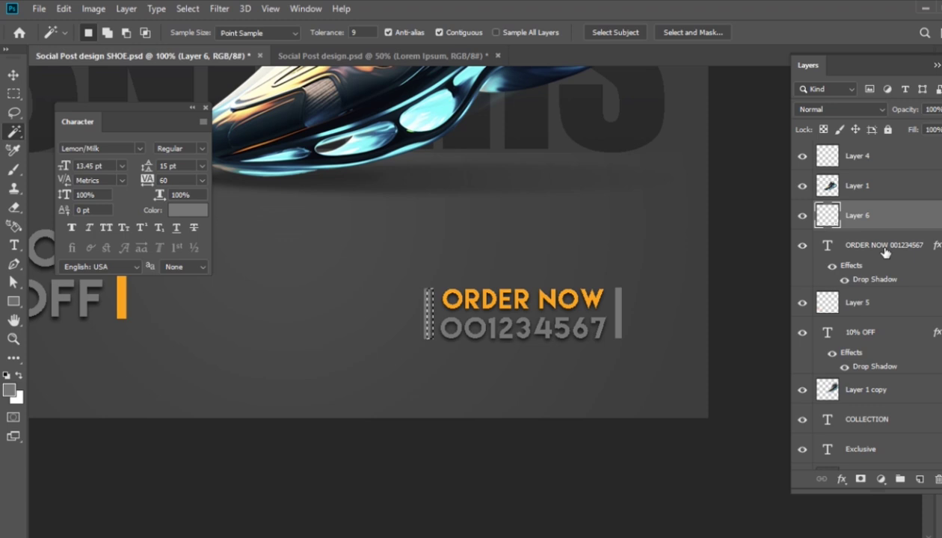
key(alt+BackSpace)
key(ctrl+d)
click(13, 76)
click(13, 93)
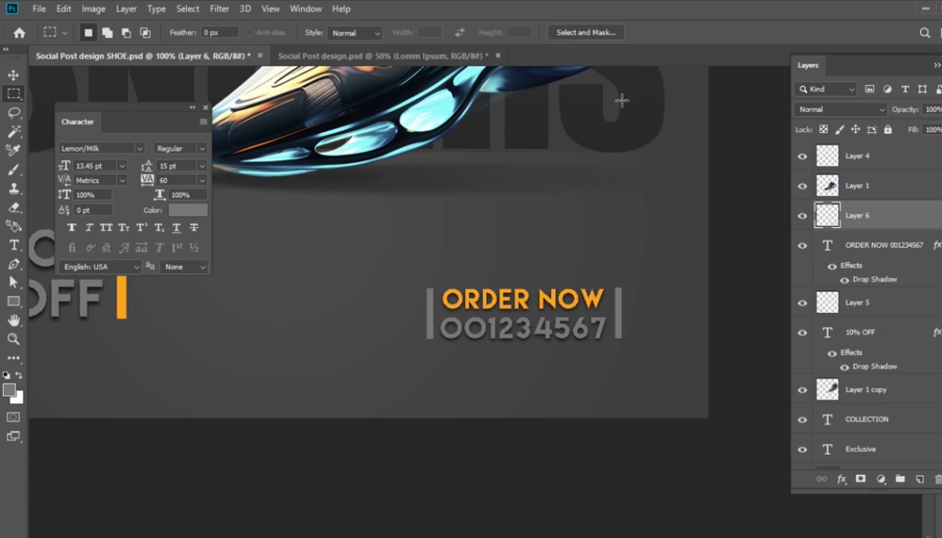
Show the rulers along the canvas and check the spacing around the ORDER NOW block
key(ctrl+r)
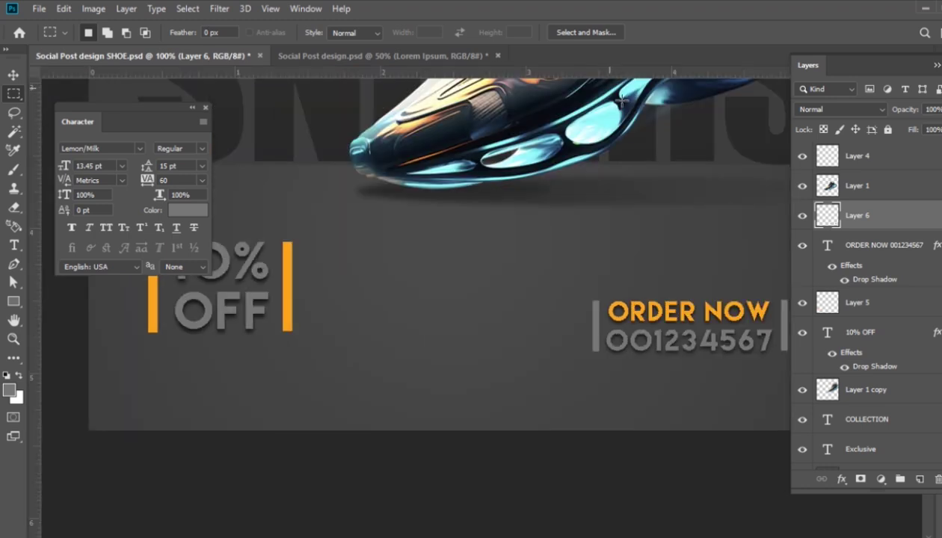
scroll(530, 373, down, 1)
drag(627, 228, 626, 240)
drag(590, 70, 706, 73)
drag(715, 239, 885, 8)
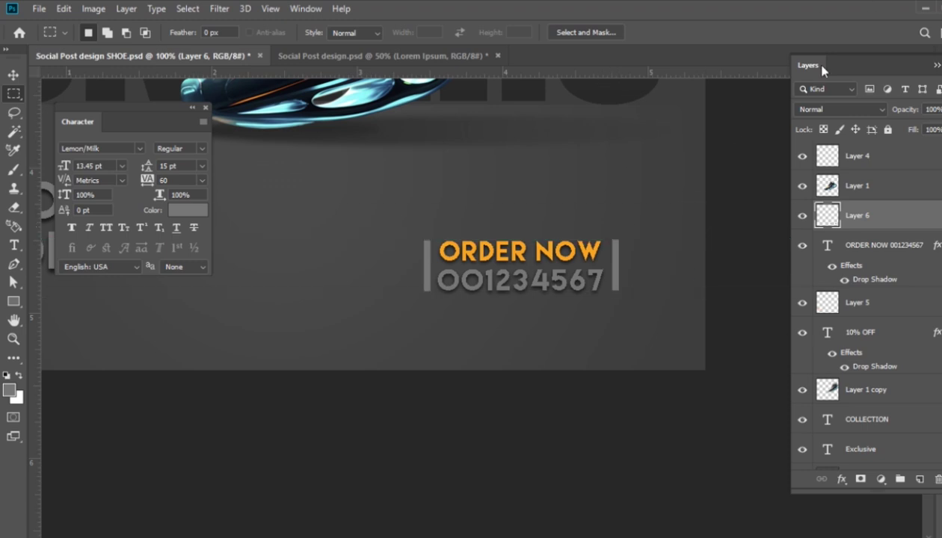
key(ctrl+0)
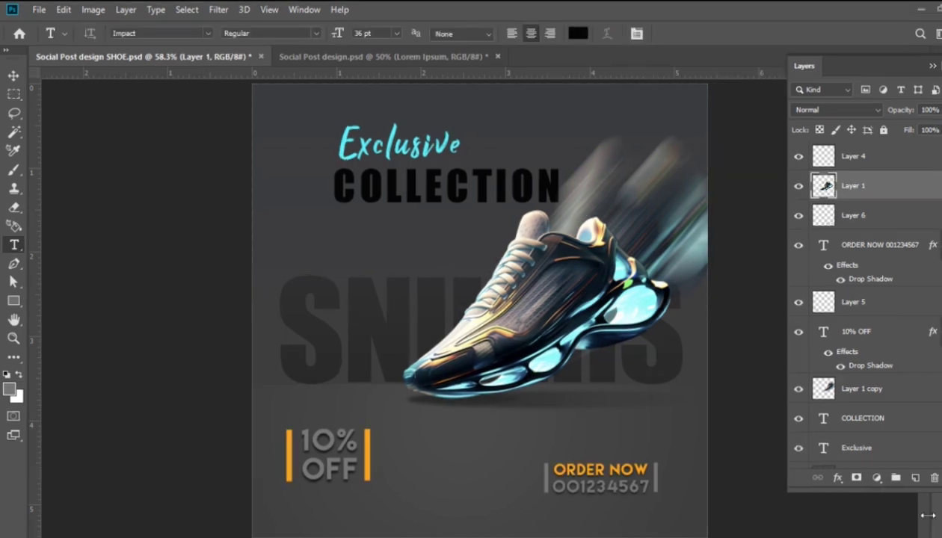
Reduce the 10% OFF text to 18.45 pt
scroll(360, 469, up, 3)
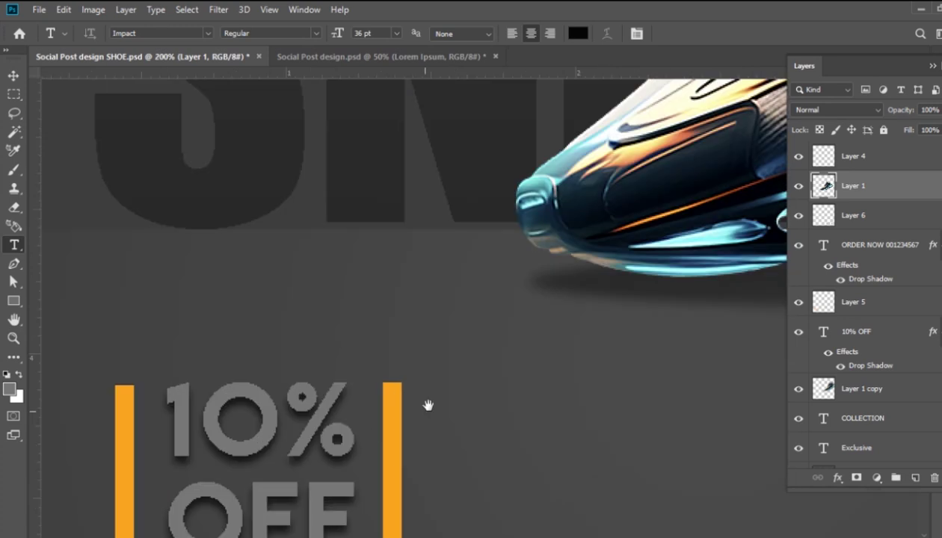
drag(428, 447, 258, 328)
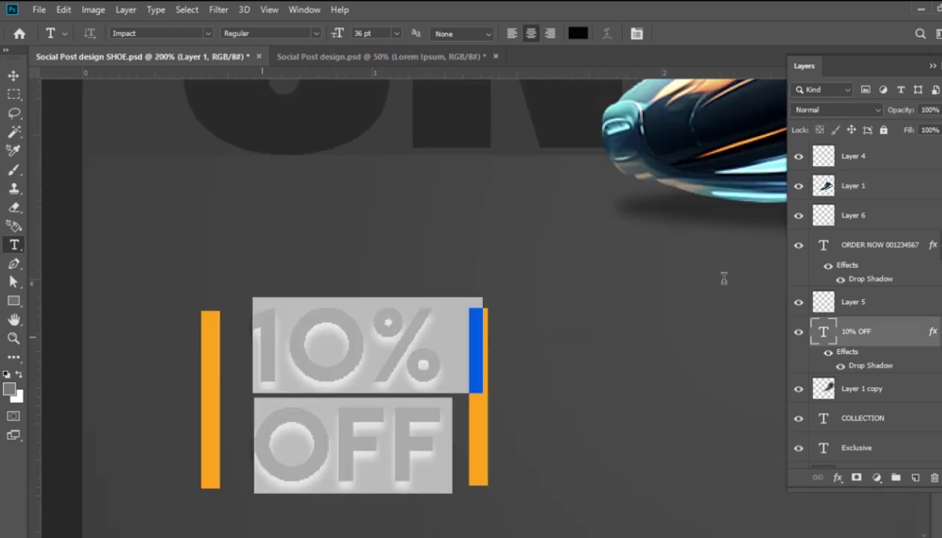
key(ctrl+h)
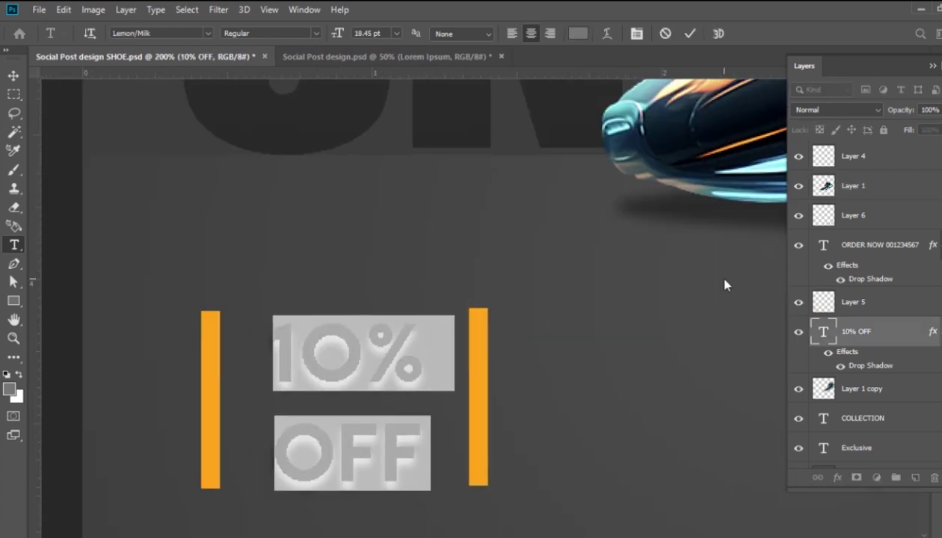
Tighten the leading of the 10% OFF text to 20 pt
click(287, 9)
click(359, 176)
click(173, 180)
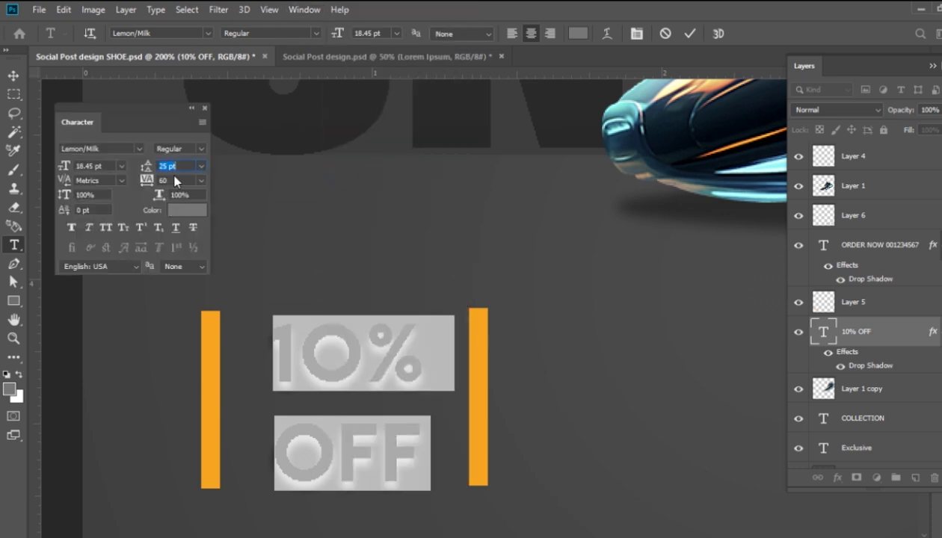
key(Up)
key(Up)
key(shift+Tab)
key(Down)
key(Down)
key(Down)
key(Down)
key(Down)
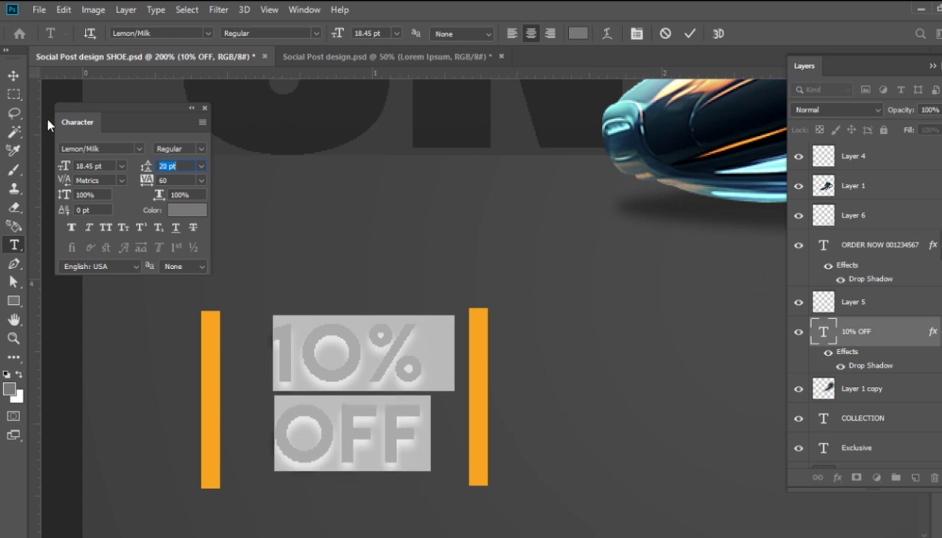
click(13, 94)
Scale the pair of orange bars to 78.64% and centre them around the 10% OFF text
key(ctrl+0)
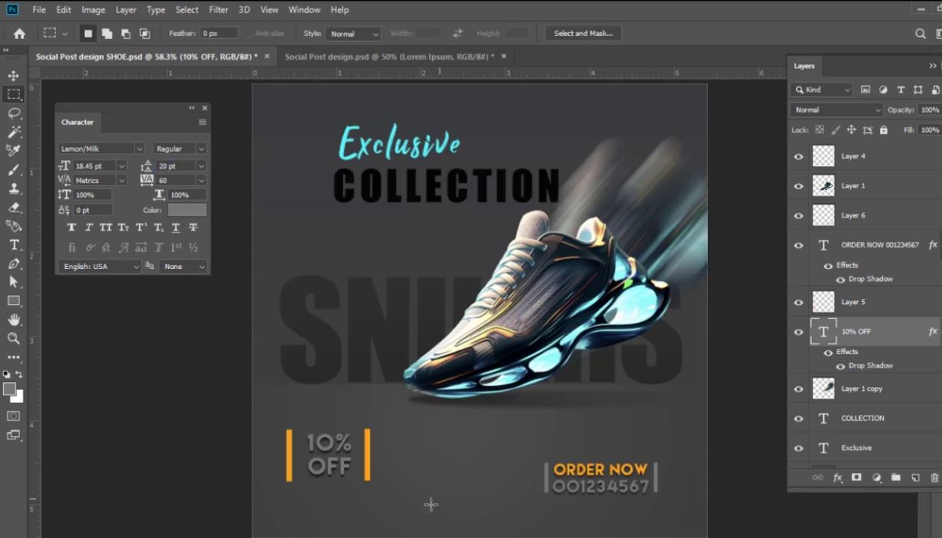
scroll(396, 441, up, 5)
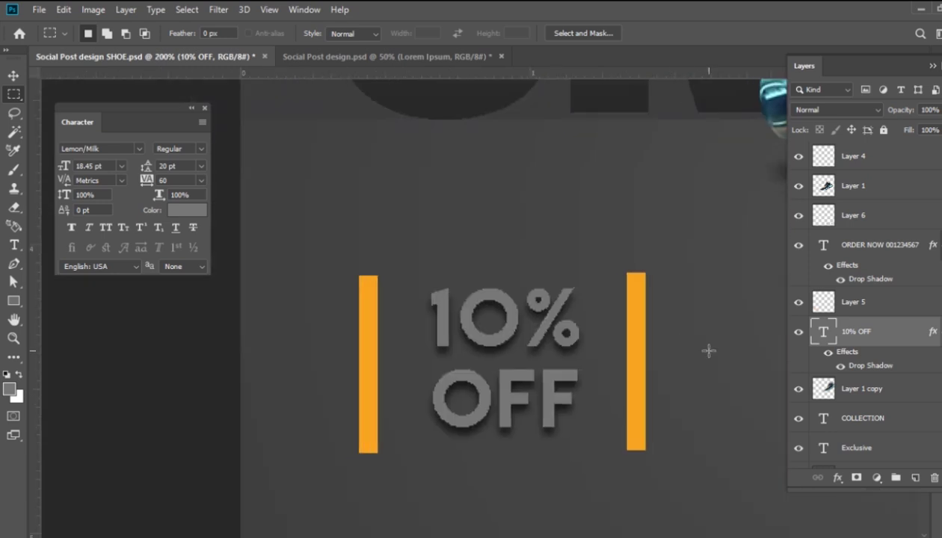
key(v)
click(630, 362)
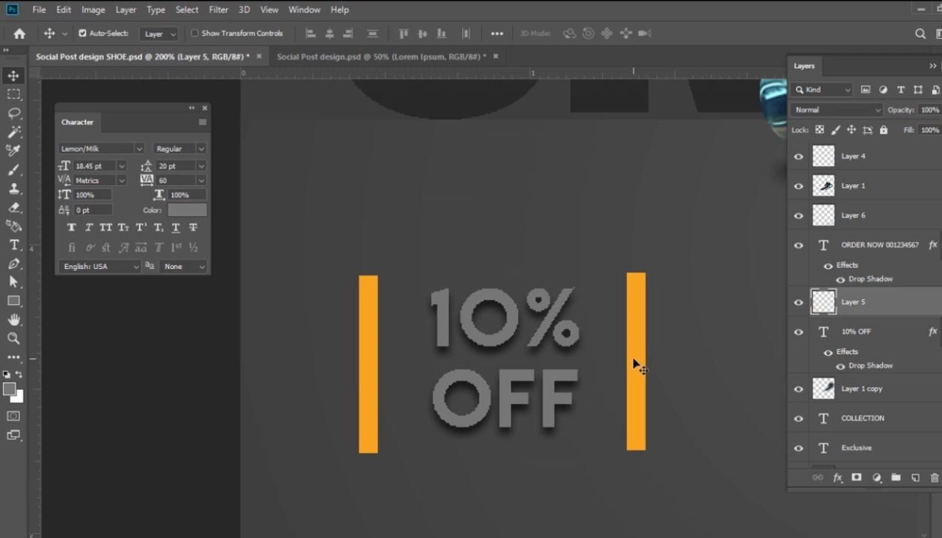
drag(630, 361, 634, 364)
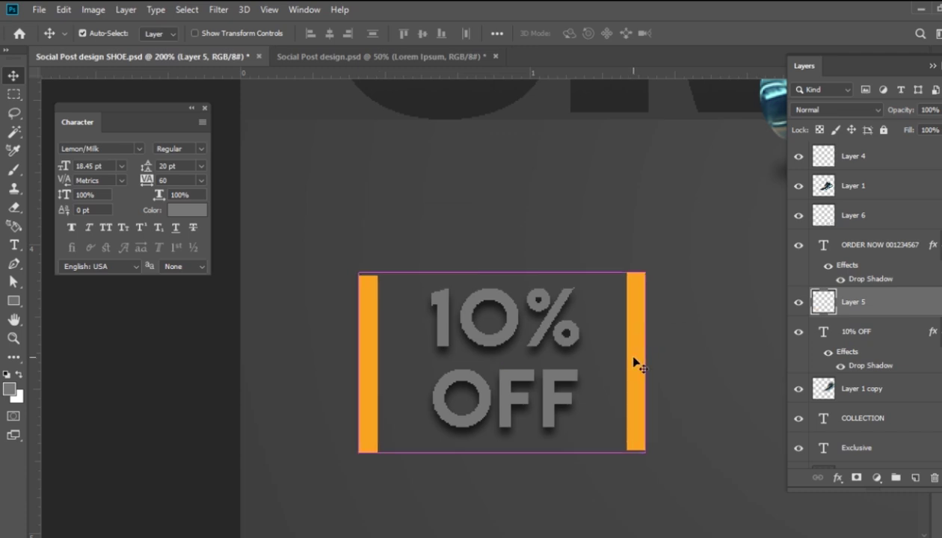
key(ctrl+t)
drag(644, 452, 614, 436)
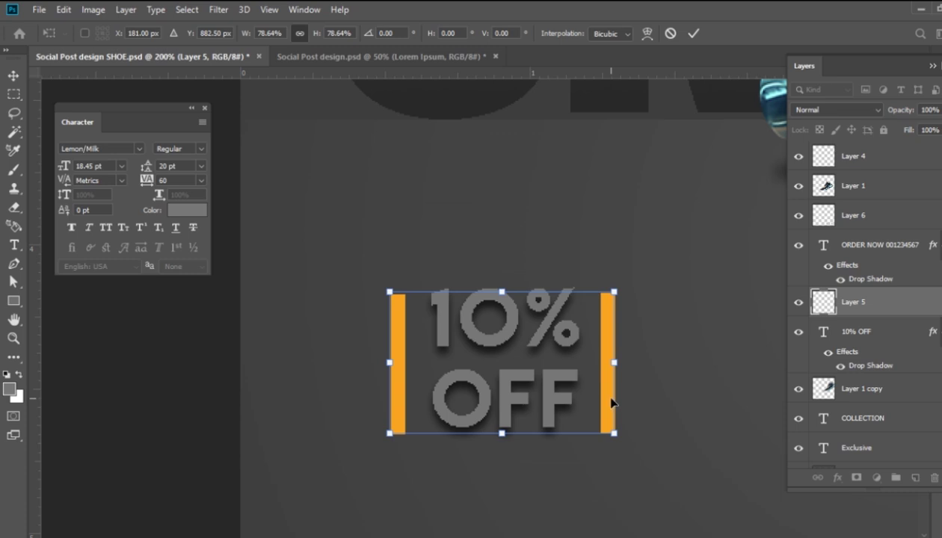
drag(611, 401, 611, 399)
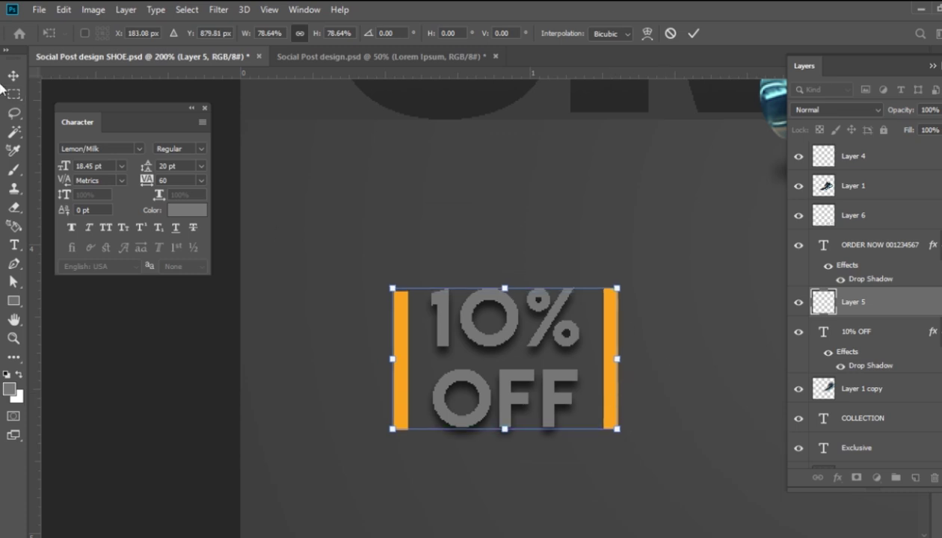
key(m)
scroll(760, 528, down, 5)
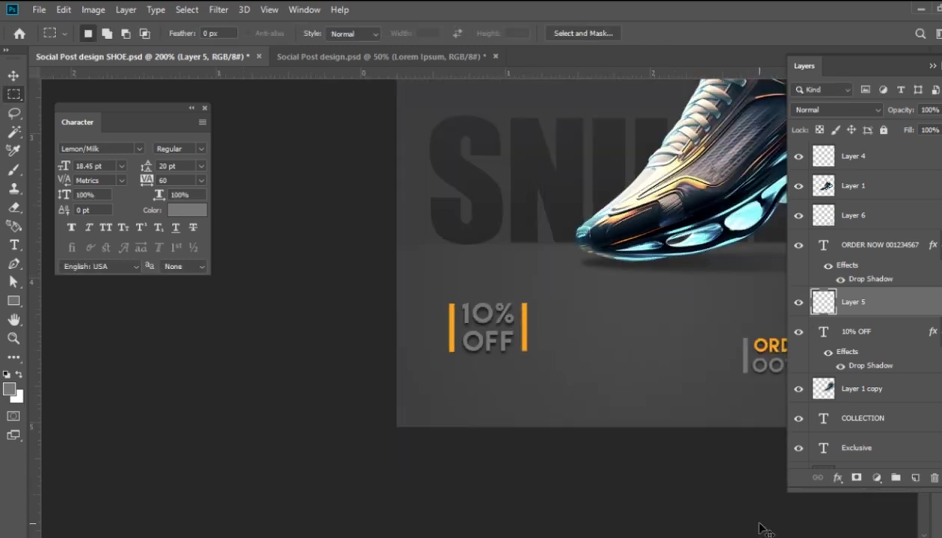
Trim the outer edge of the right orange bar beside 10% OFF to make the bar thinner
scroll(367, 441, up, 5)
scroll(333, 403, up, 6)
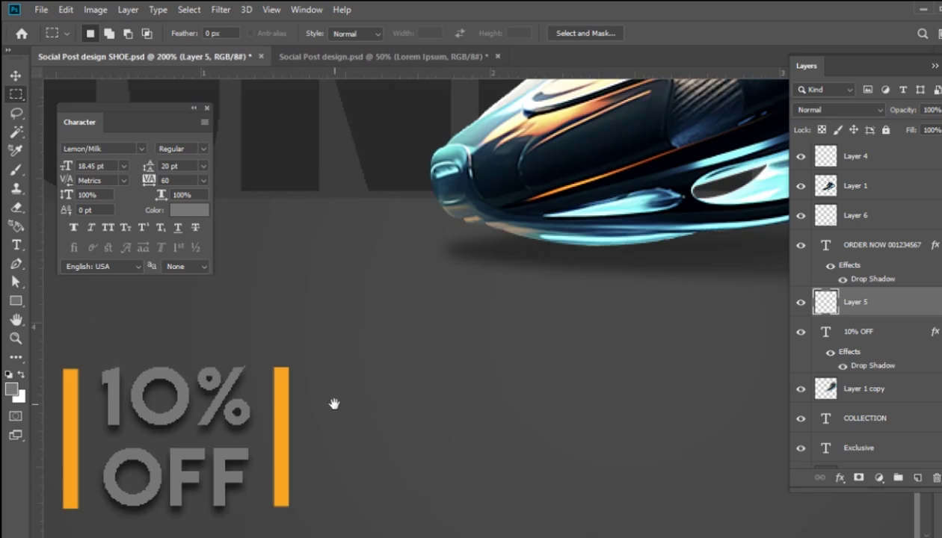
drag(535, 311, 587, 294)
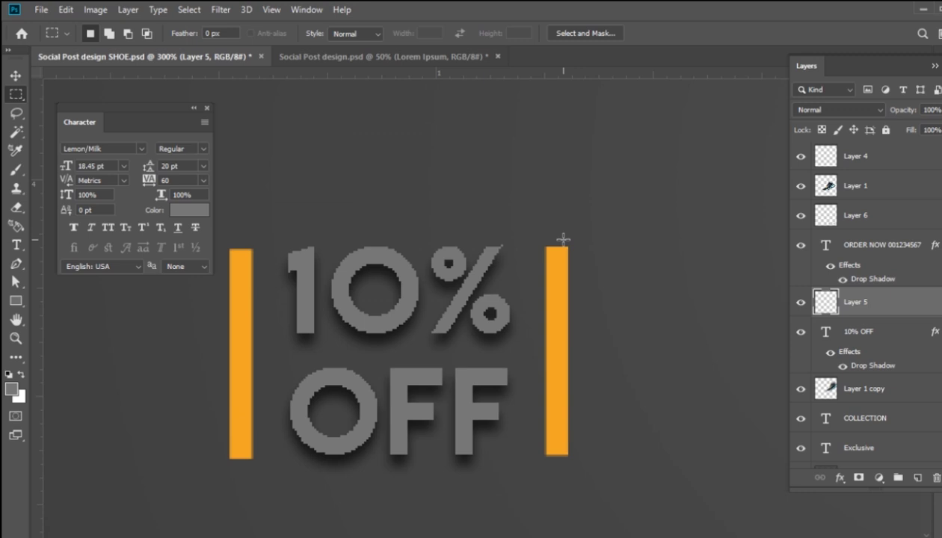
drag(564, 240, 591, 473)
key(ctrl+d)
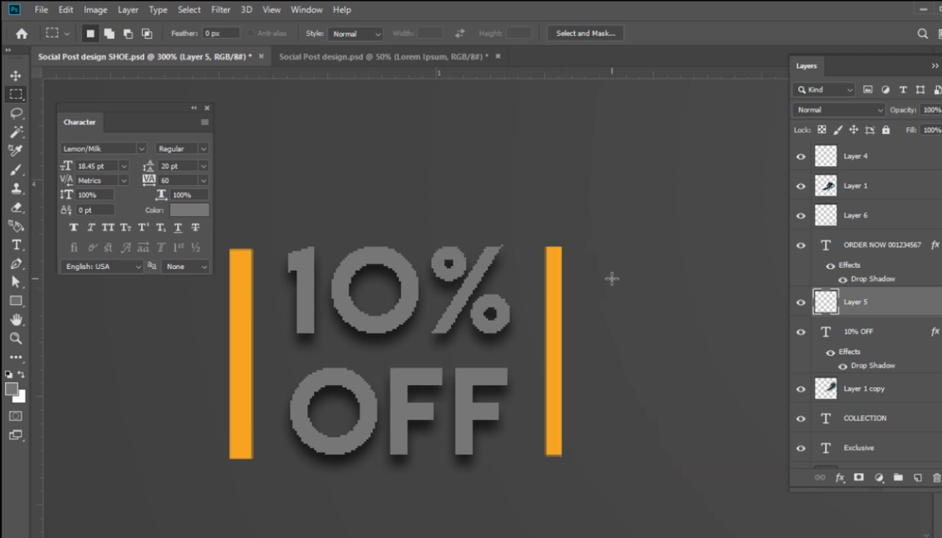
Delete the thicker left orange bar and put a copy of the thin right bar in its place
key(ctrl+minus)
key(ctrl+minus)
key(ctrl+minus)
key(ctrl+plus)
key(ctrl+plus)
drag(305, 252, 333, 437)
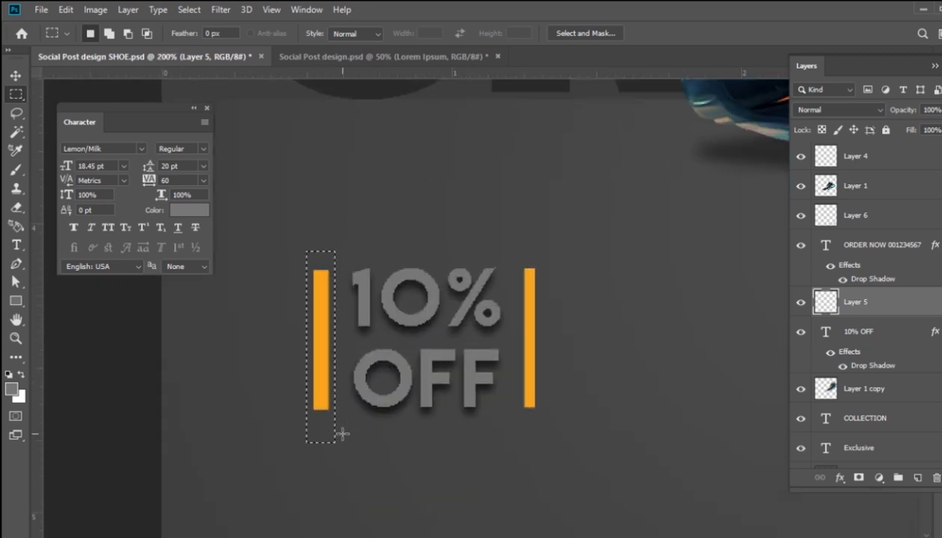
key(Delete)
key(ctrl+d)
drag(526, 344, 332, 345)
key(ctrl+0)
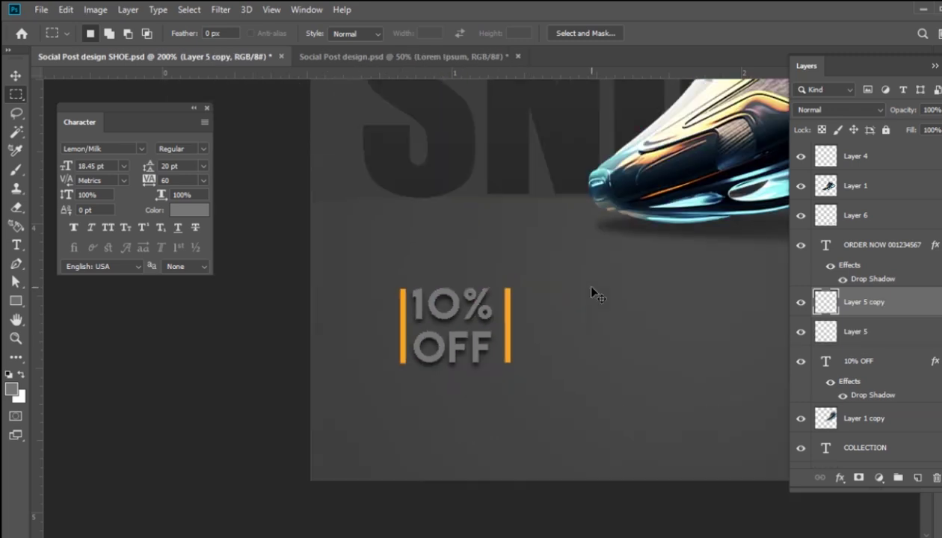
Reposition the two orange bars so they are evenly spaced on both sides of the 10% OFF text
ctrl+click(357, 466)
ctrl+click(357, 467)
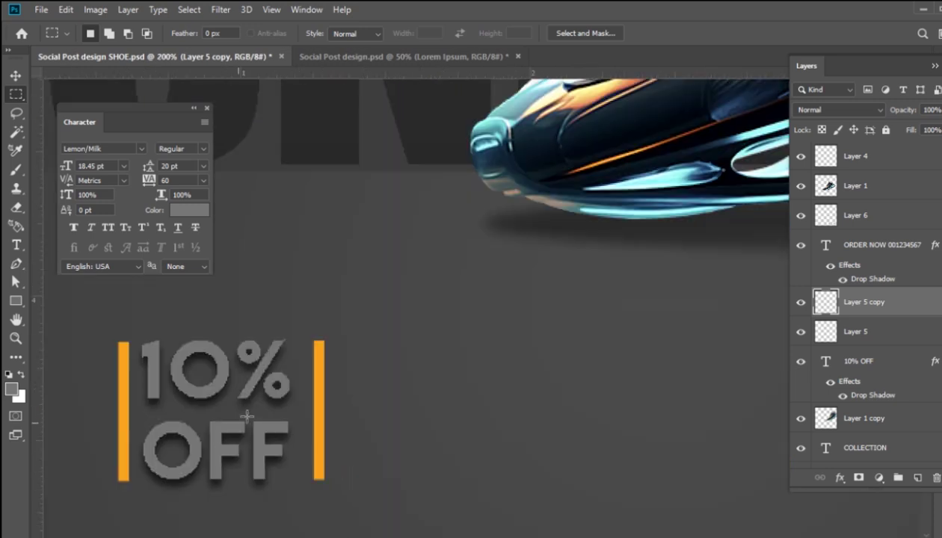
drag(438, 419, 435, 416)
drag(632, 420, 623, 420)
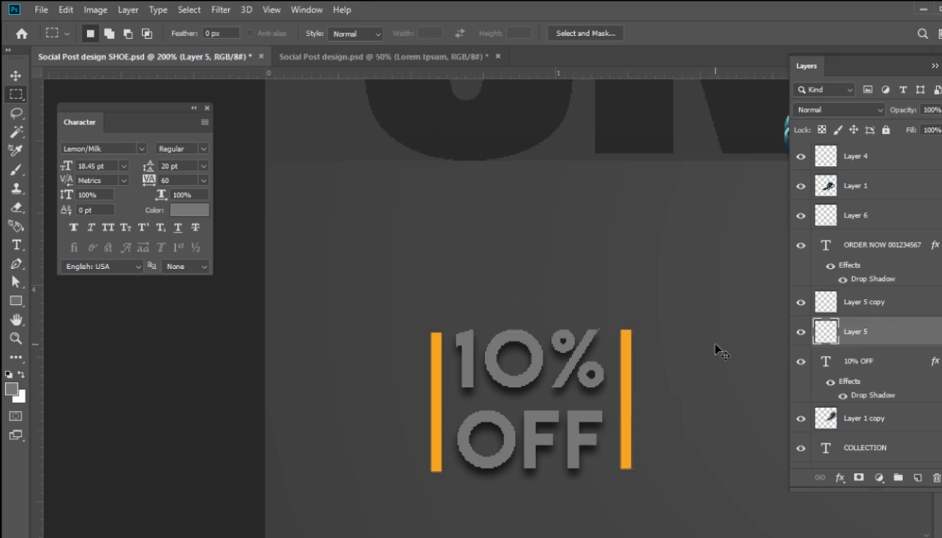
key(ctrl+0)
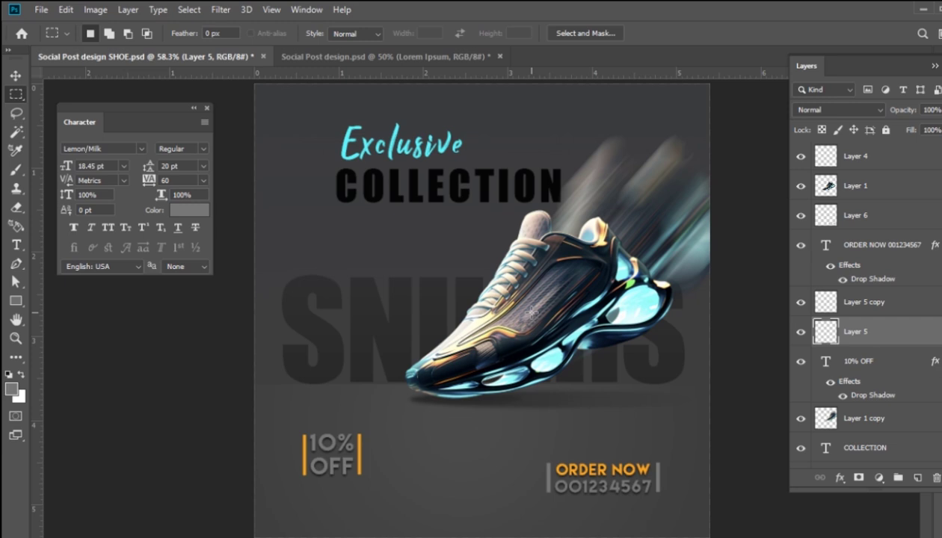
Select the SNILERS text layer and check its effect by toggling its visibility
click(15, 76)
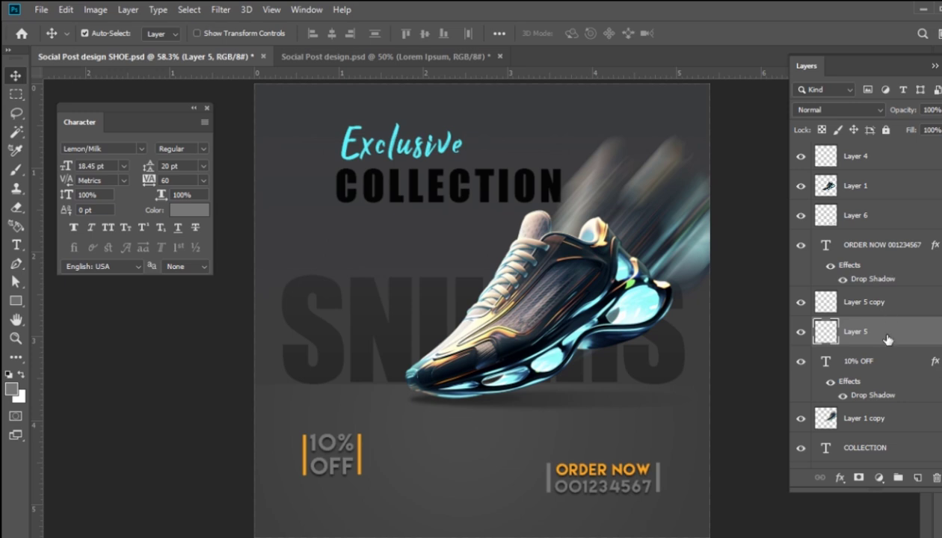
scroll(881, 433, down, 3)
click(879, 402)
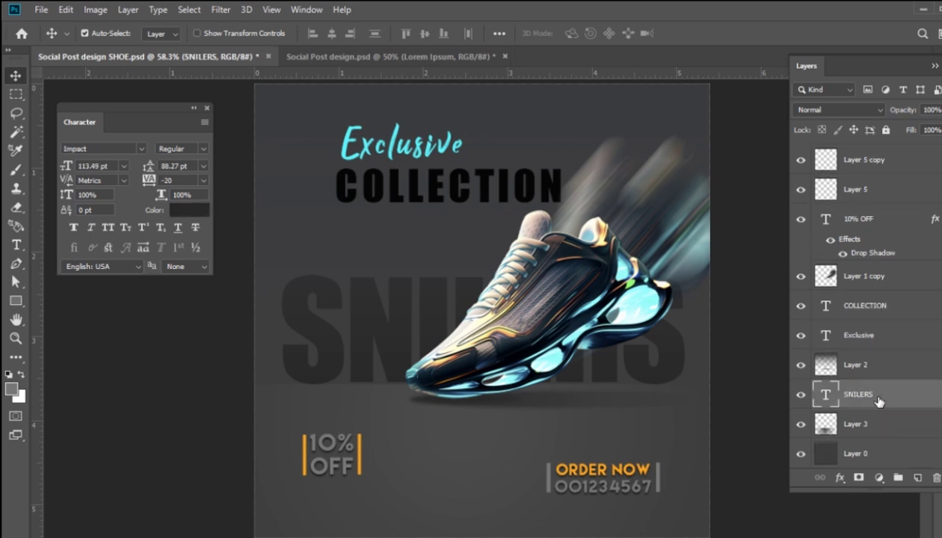
click(800, 394)
click(800, 394)
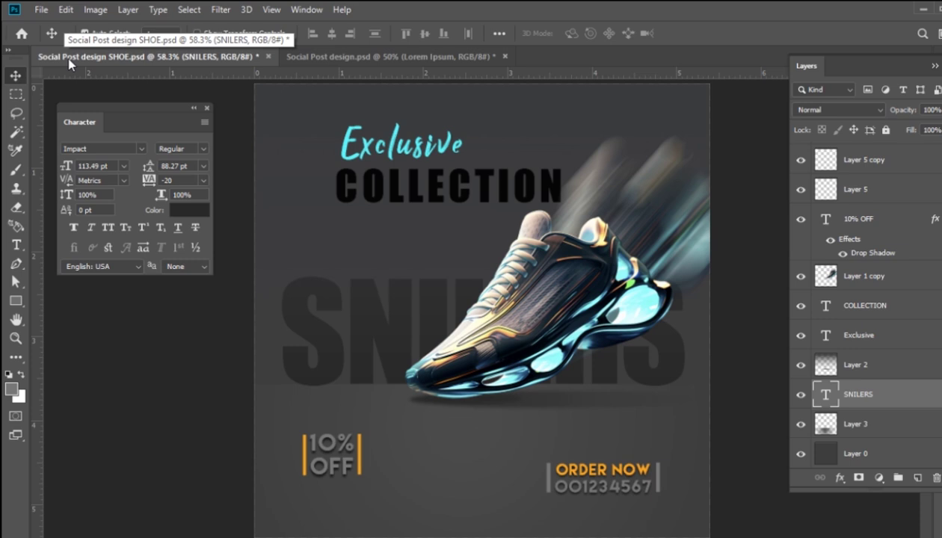
Change the COLLECTION headline to COLLECTIONS and shift the Exclusive text left to line up with its start
click(15, 244)
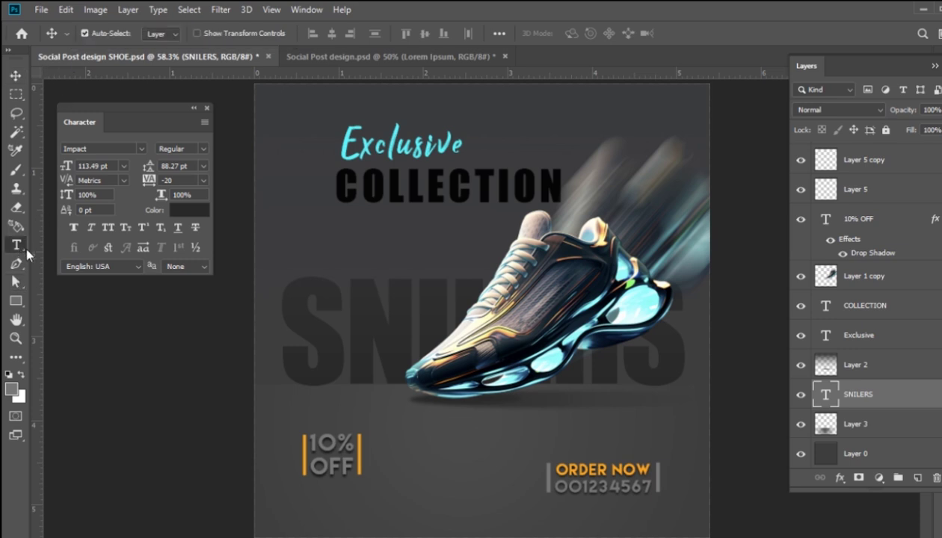
click(557, 191)
text(S)
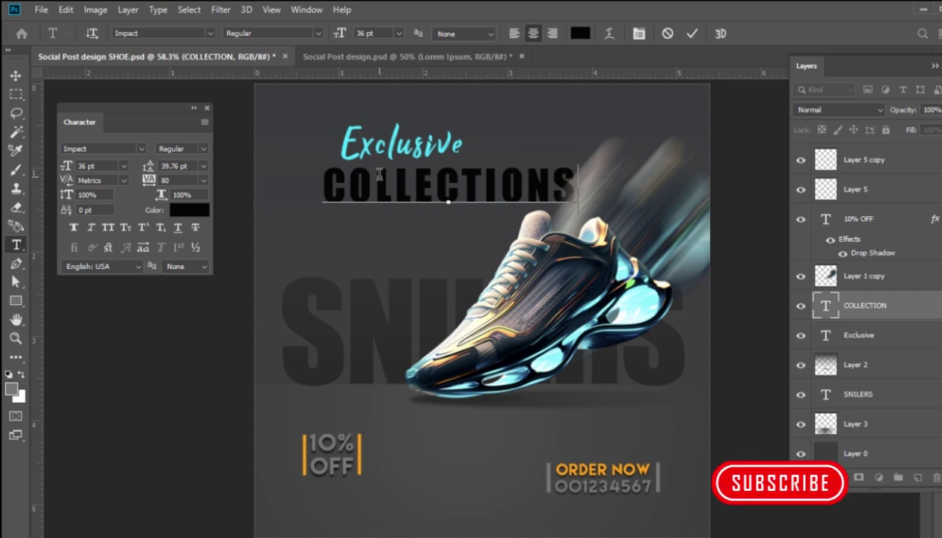
click(16, 76)
drag(413, 153, 399, 153)
click(471, 268)
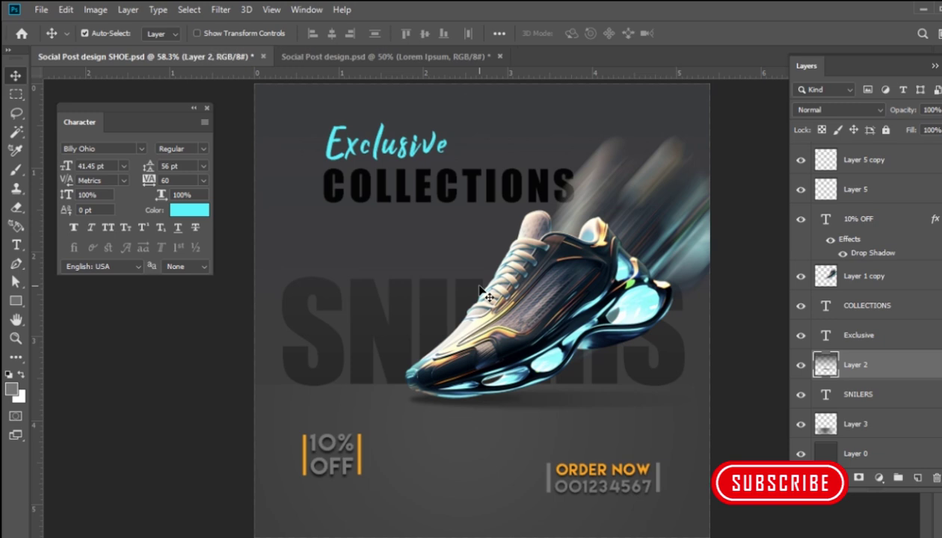
Examine the shoe, the SNILERS text and the background with Layer 2 hidden
click(16, 93)
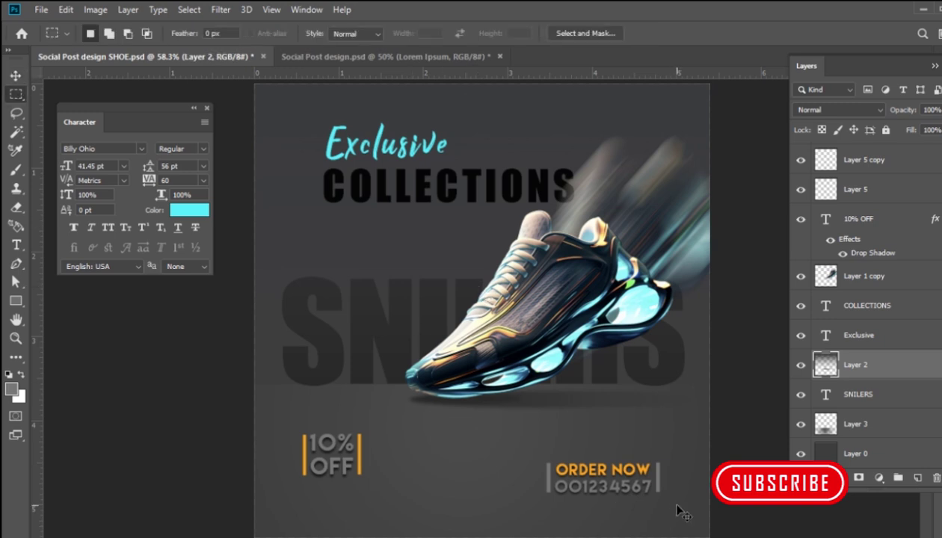
key(ctrl+minus)
key(ctrl+minus)
key(ctrl+plus)
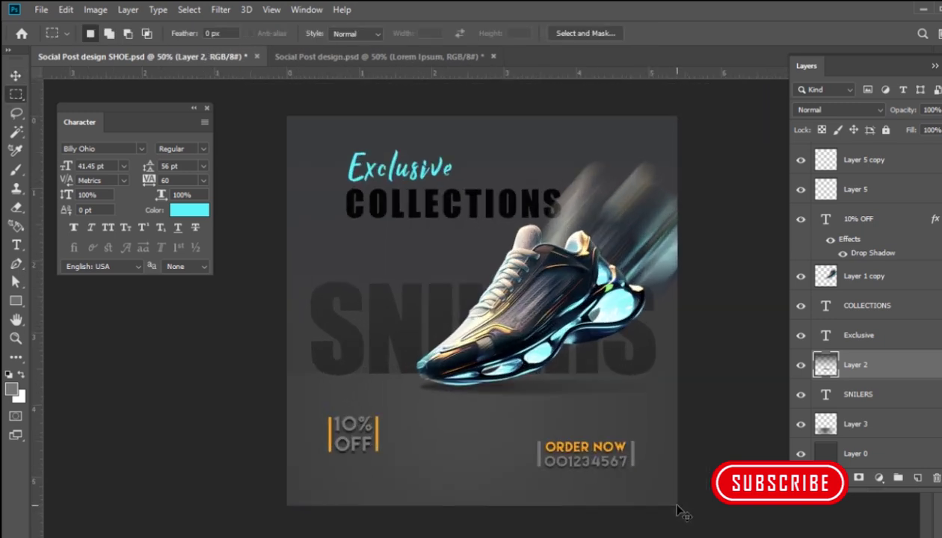
key(ctrl+plus)
key(ctrl+plus)
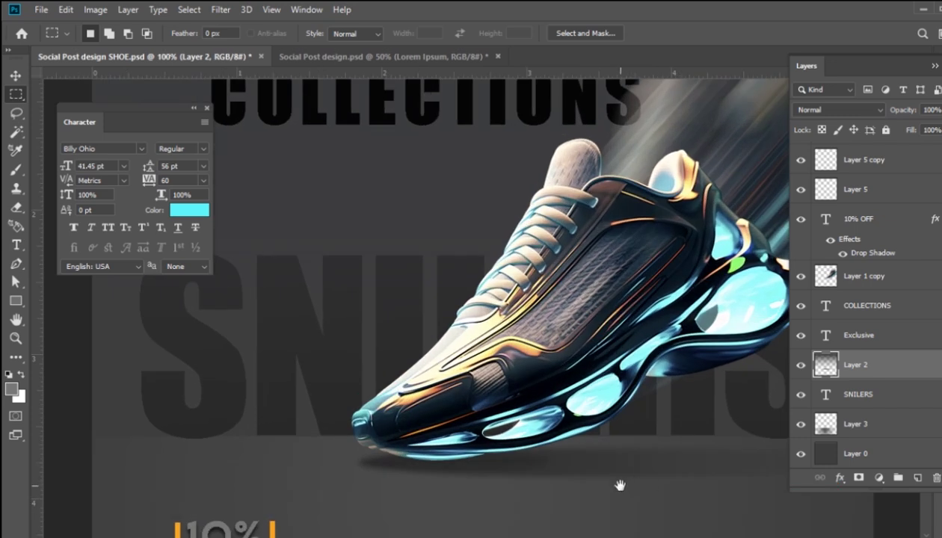
drag(620, 486, 630, 393)
click(803, 369)
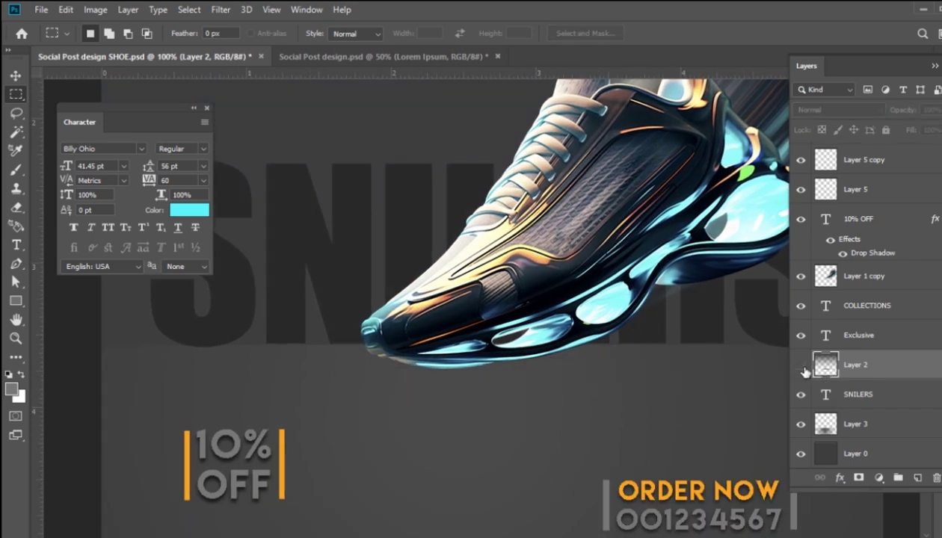
key(ctrl+minus)
key(ctrl+minus)
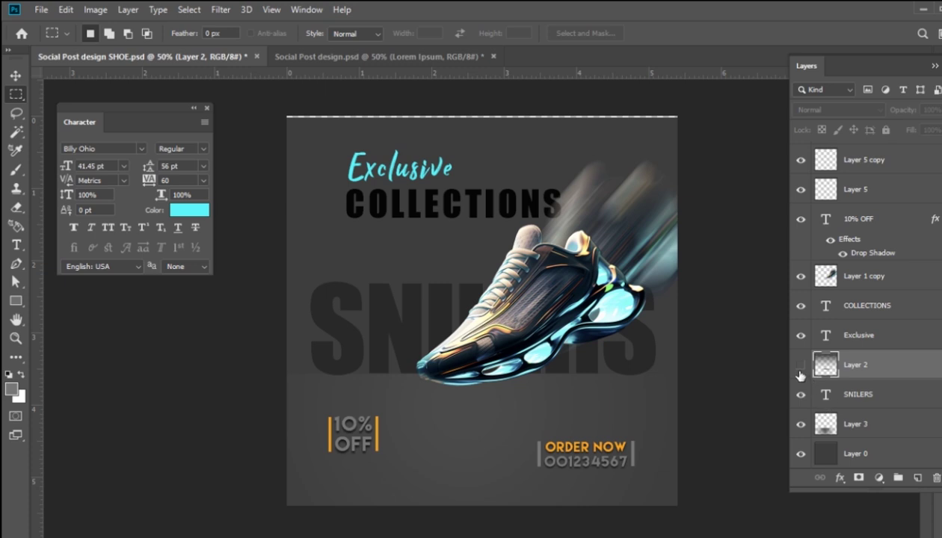
Compare the poster with and without Layer 2, leave it visible, and move the SNILERS text layer above it
click(801, 365)
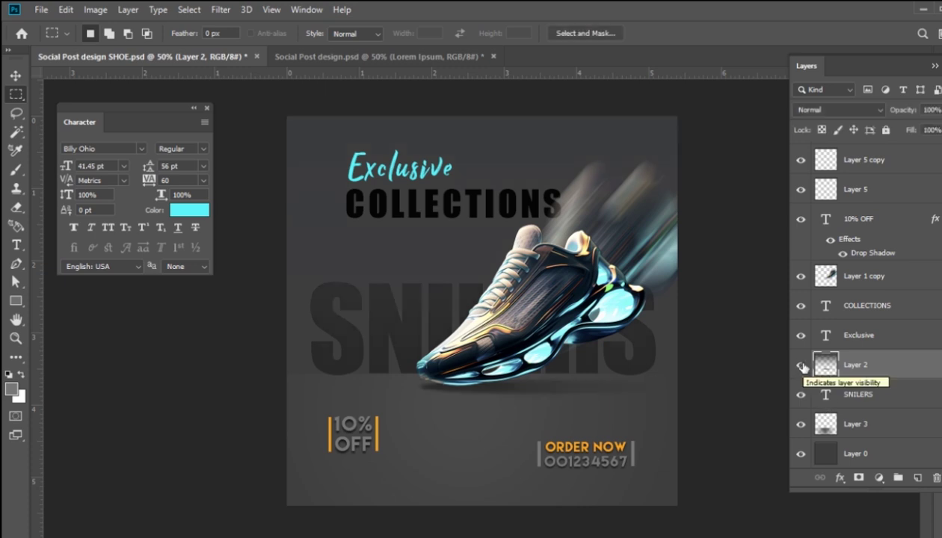
click(803, 367)
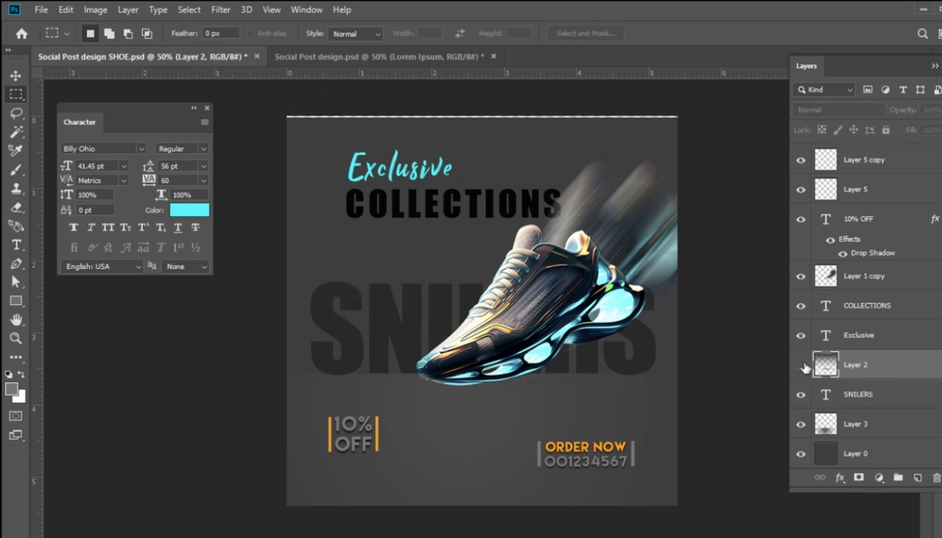
click(802, 366)
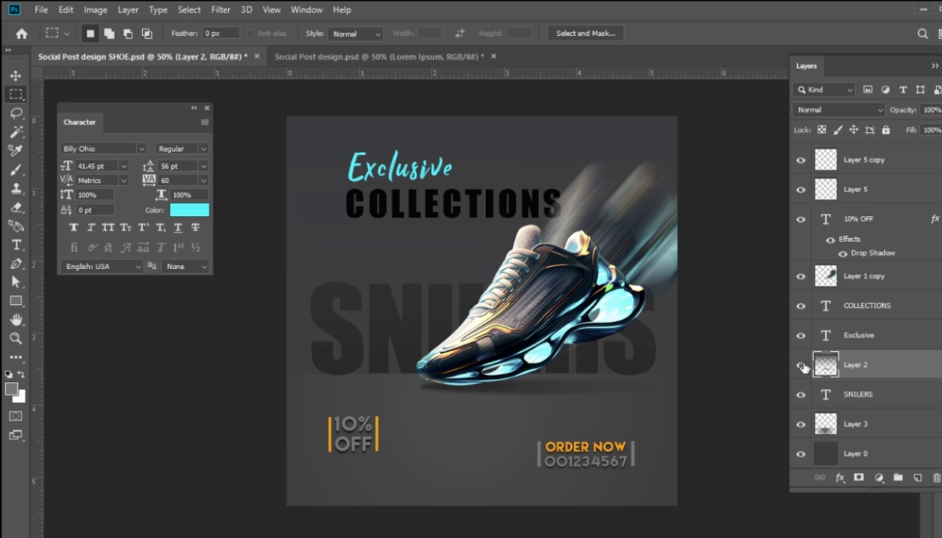
drag(845, 393, 860, 349)
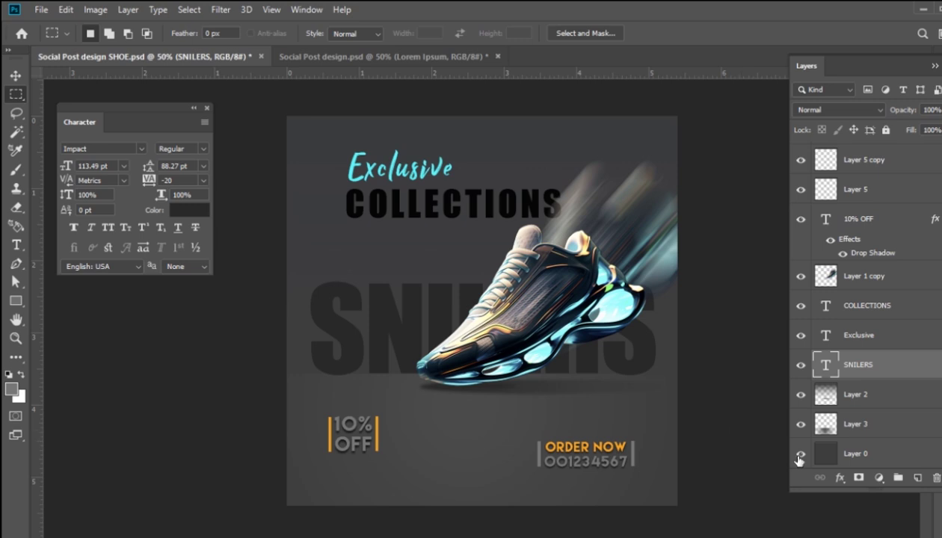
Choose a slightly lighter grey foreground colour and draw a radial gradient on Layer 3 from below the shoe toward the poster's right edge
click(11, 390)
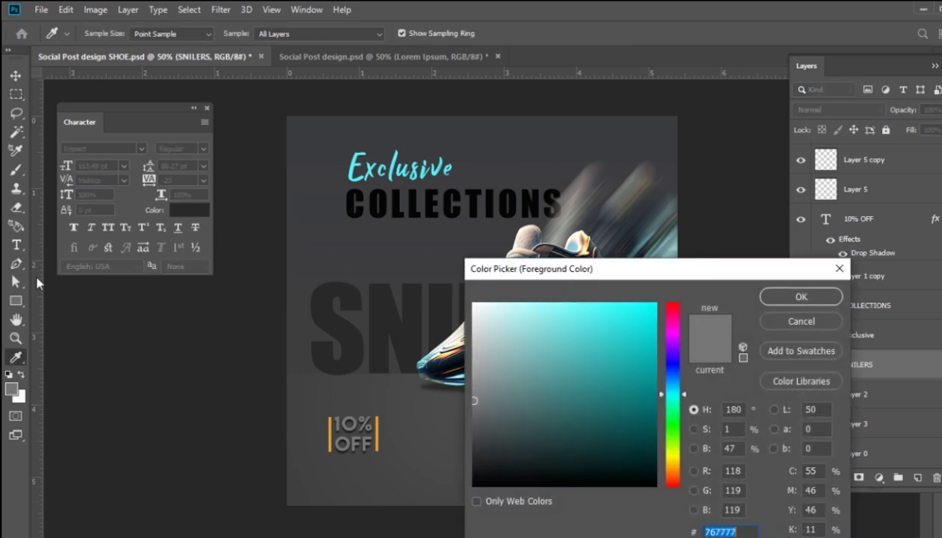
click(473, 384)
click(800, 296)
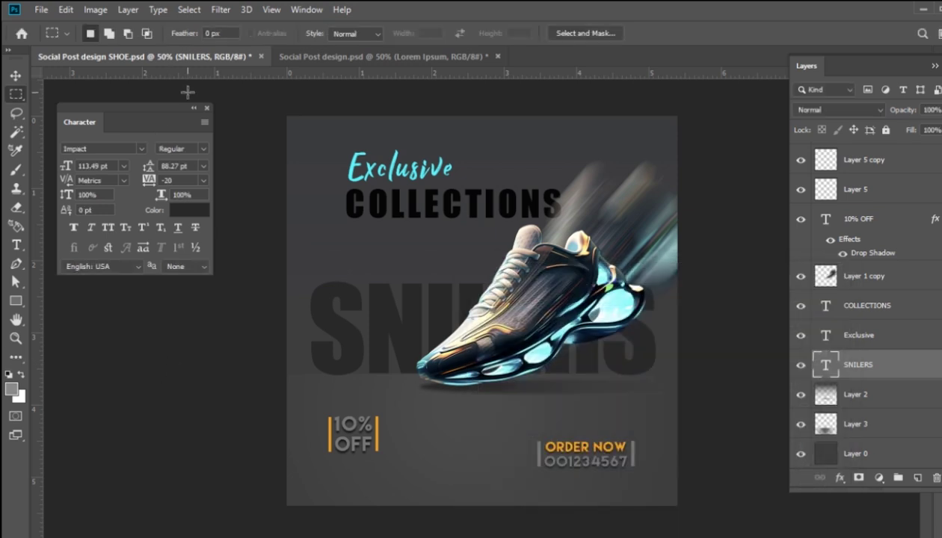
key(g)
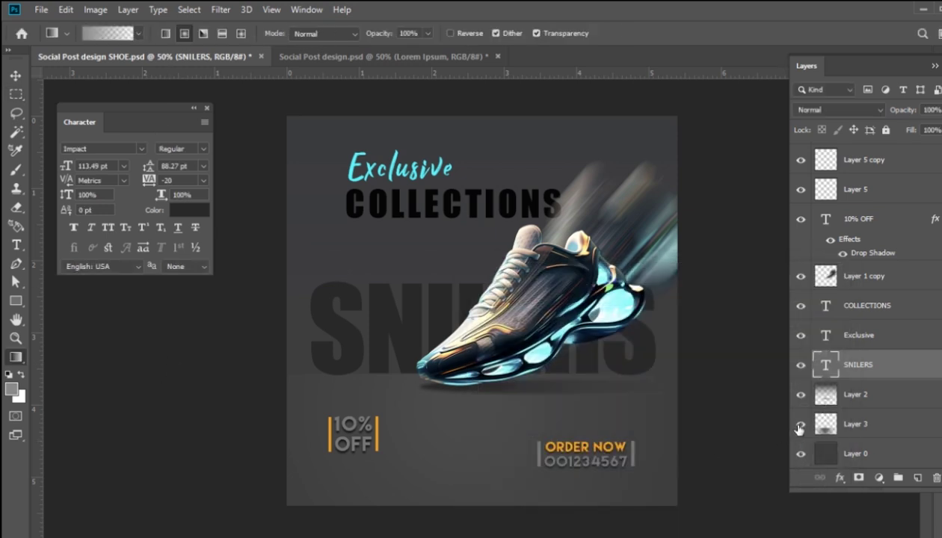
click(822, 424)
drag(461, 396, 686, 396)
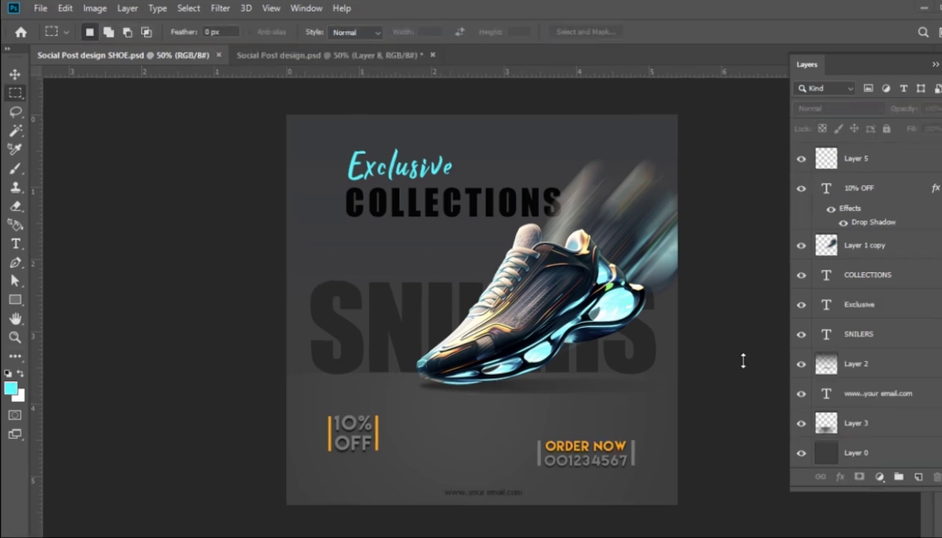
Keep cyan #5dfdfd as foreground colour and paint a soft 1000 px brush glow at the poster's top-left corner on a new layer
click(11, 391)
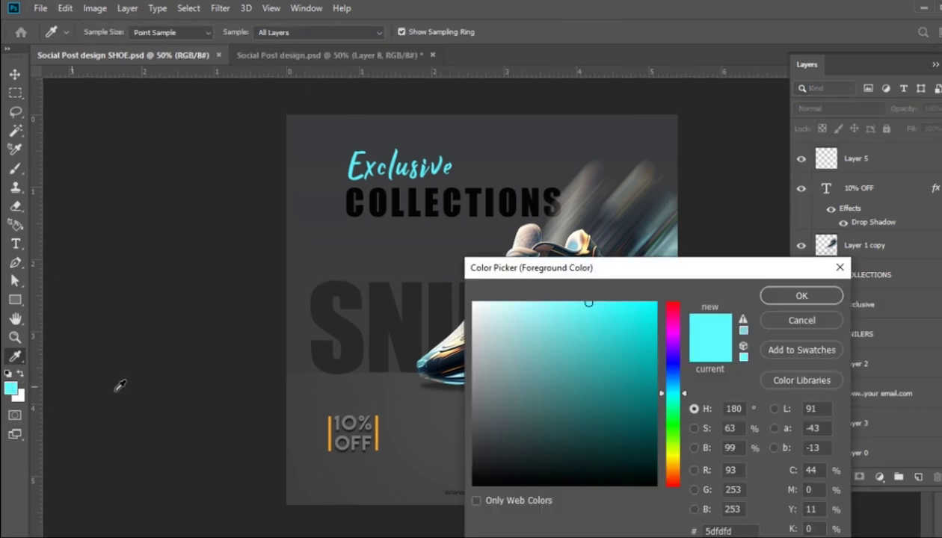
click(792, 296)
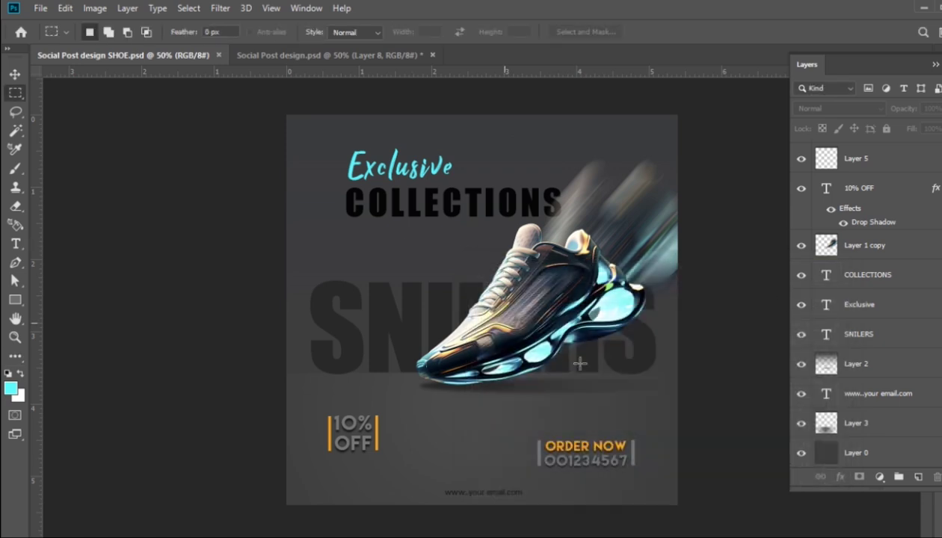
key(b)
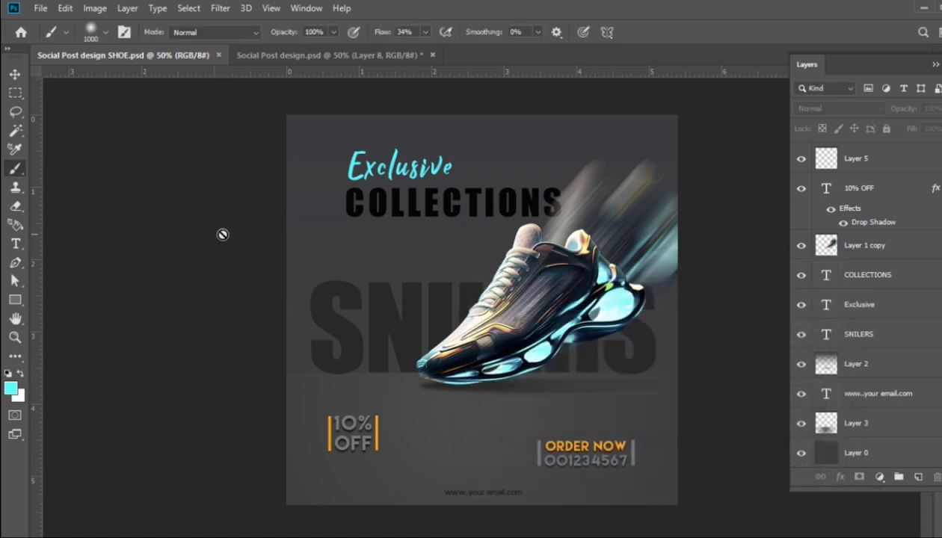
click(919, 478)
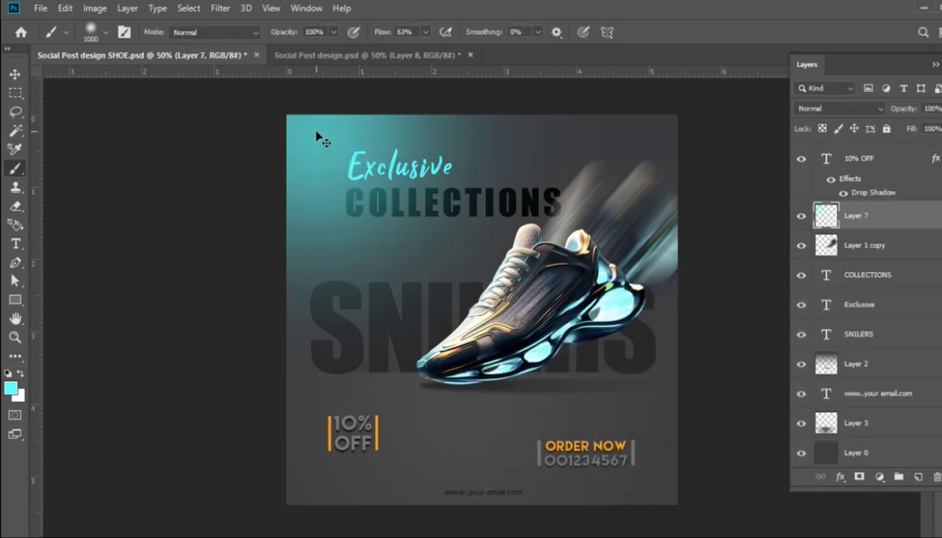
Undo the large cyan glow and repaint a smaller one in the poster's top-left corner with a soft 800 px brush
key(ctrl+z)
click(216, 127)
key(ctrl+z)
click(221, 138)
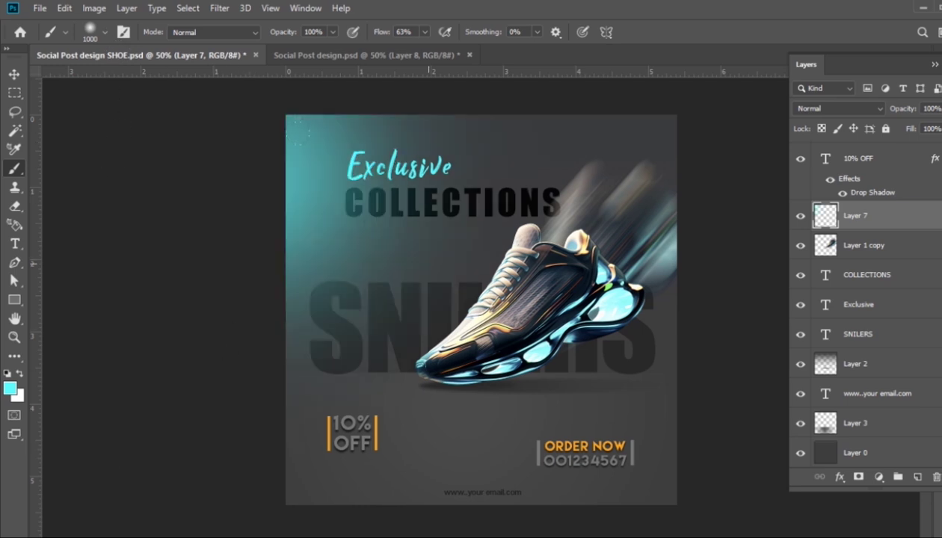
key(ctrl+z)
key(ctrl+shift+z)
key(ctrl+z)
key(ctrl+shift+z)
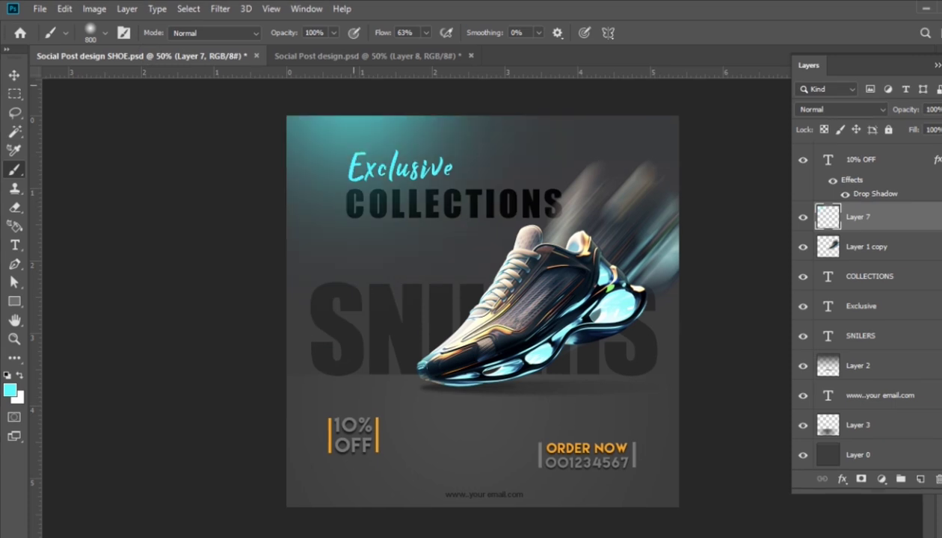
key(ctrl+z)
key(ctrl+shift+z)
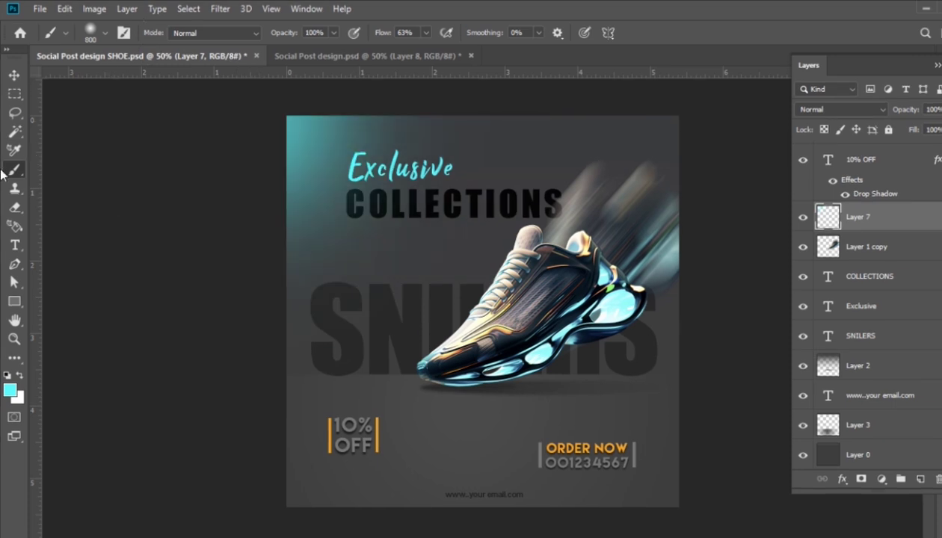
Compare the poster with and without the cyan glow layer, at full and reduced view
click(15, 94)
key(ctrl+minus)
key(ctrl+minus)
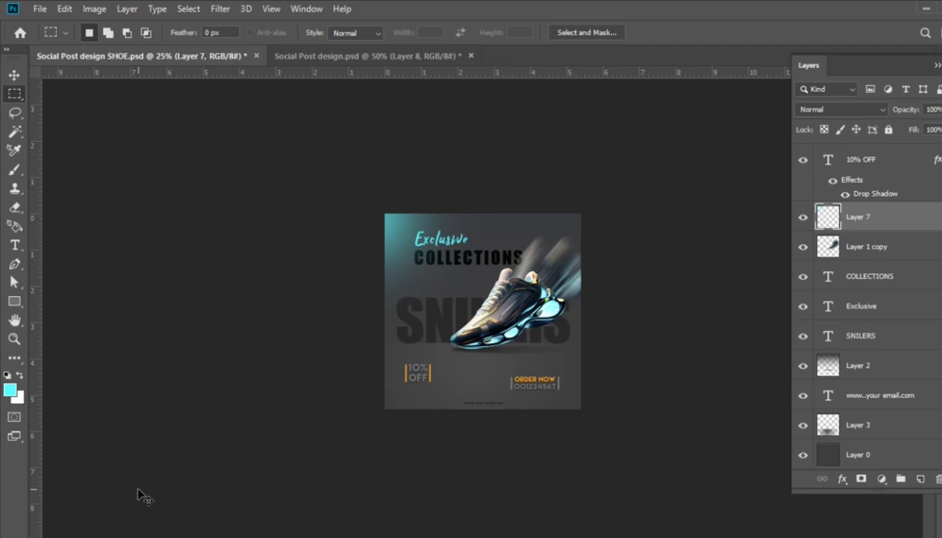
key(ctrl+plus)
key(ctrl+plus)
click(803, 218)
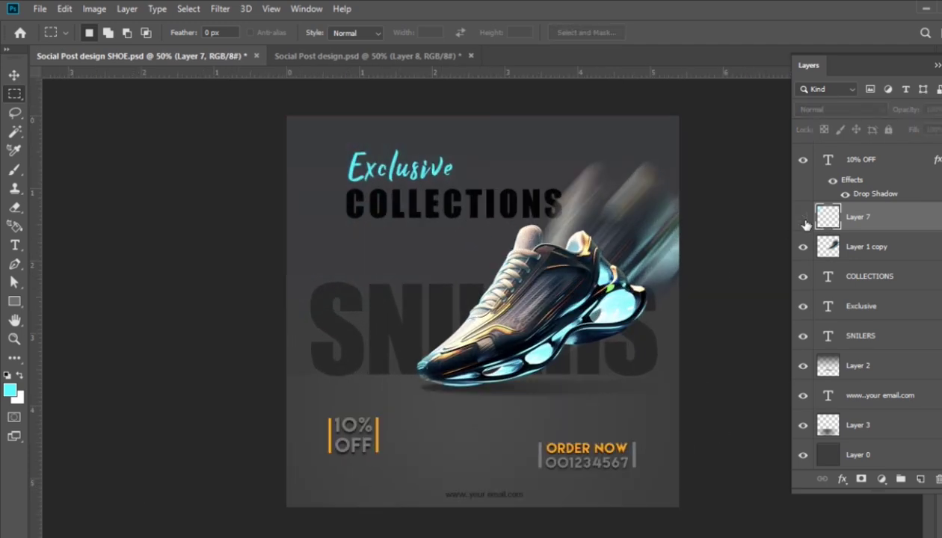
click(803, 218)
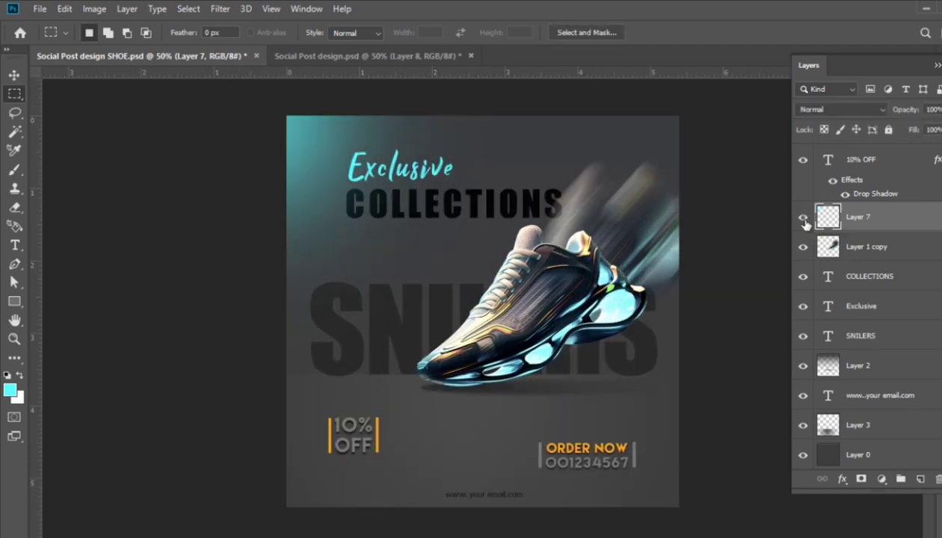
click(803, 218)
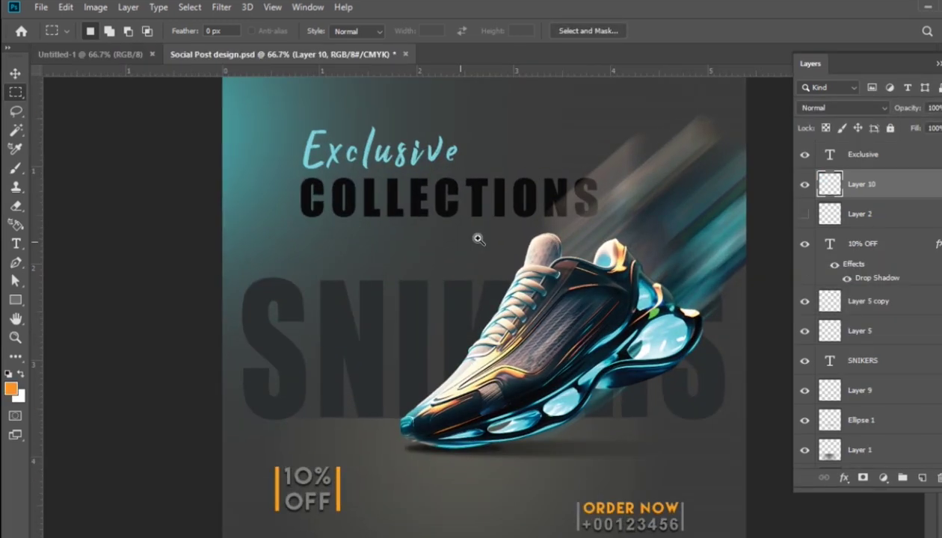
In Social Post design.psd, fill a thin strip with orange on Layer 10 under COLLECTIONS, running from the C to the poster's right edge
click(498, 206)
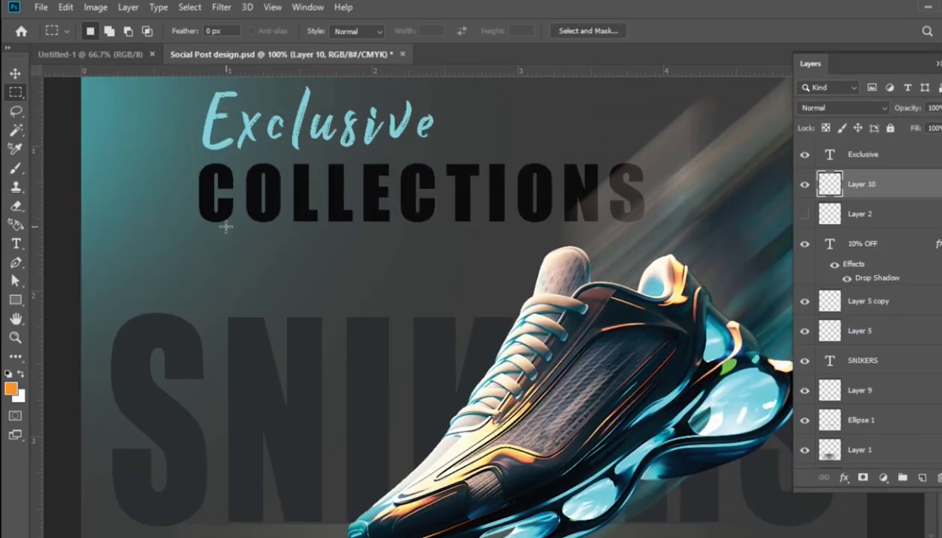
drag(200, 229, 906, 231)
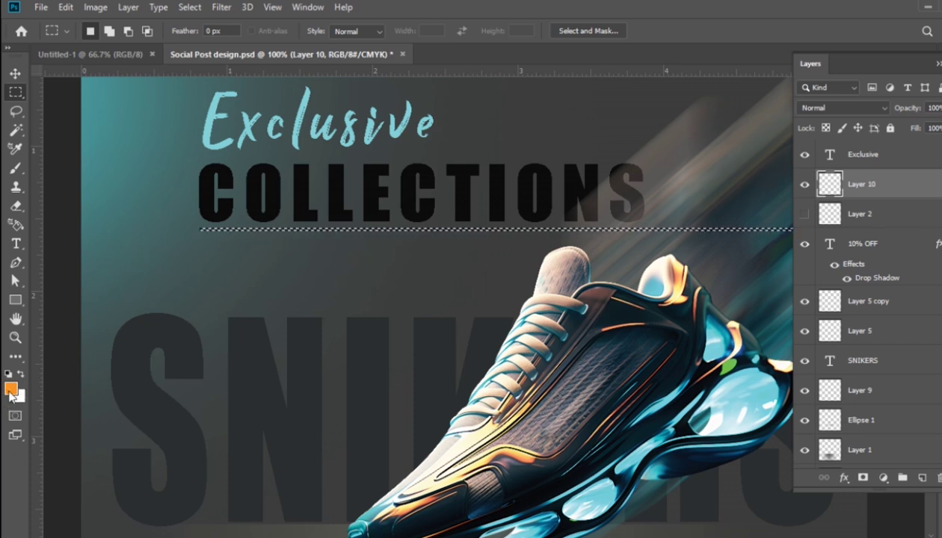
key(alt+BackSpace)
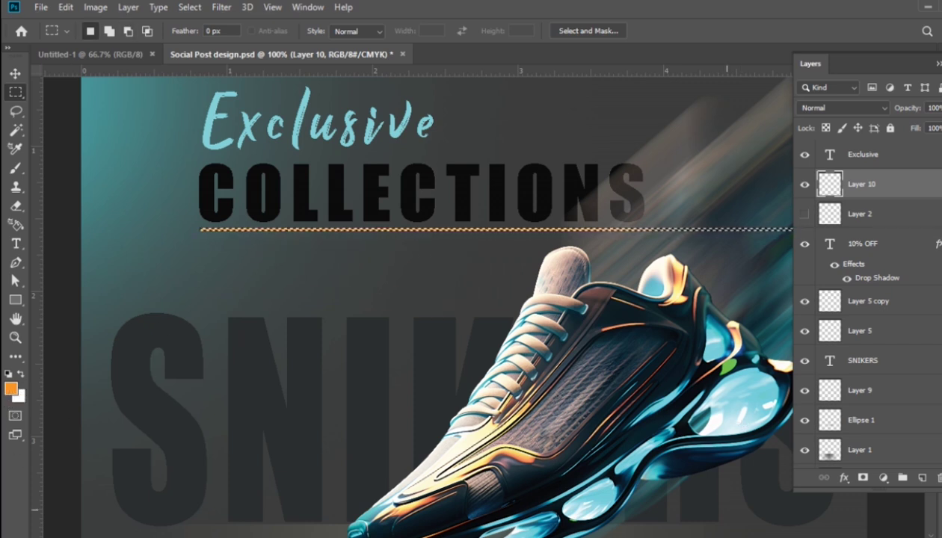
key(ctrl+minus)
key(ctrl+d)
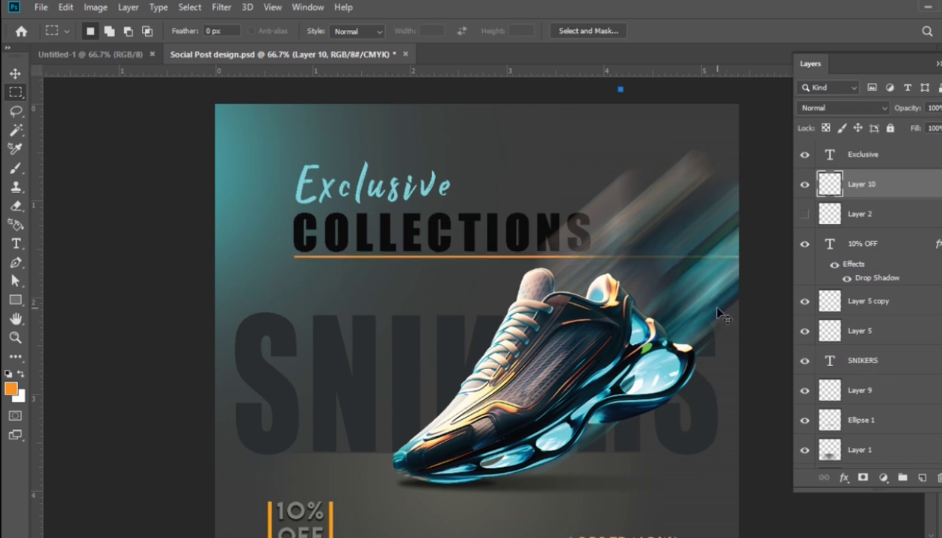
key(ctrl+0)
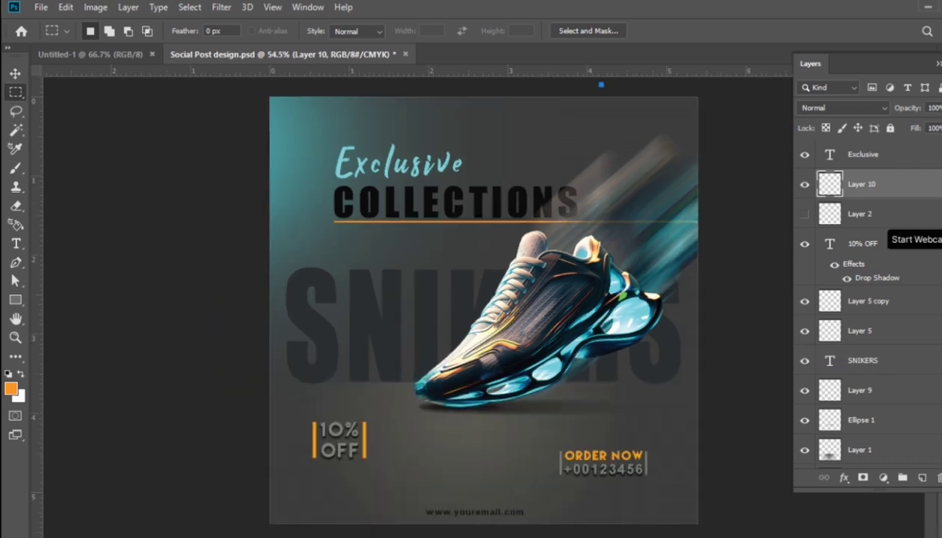